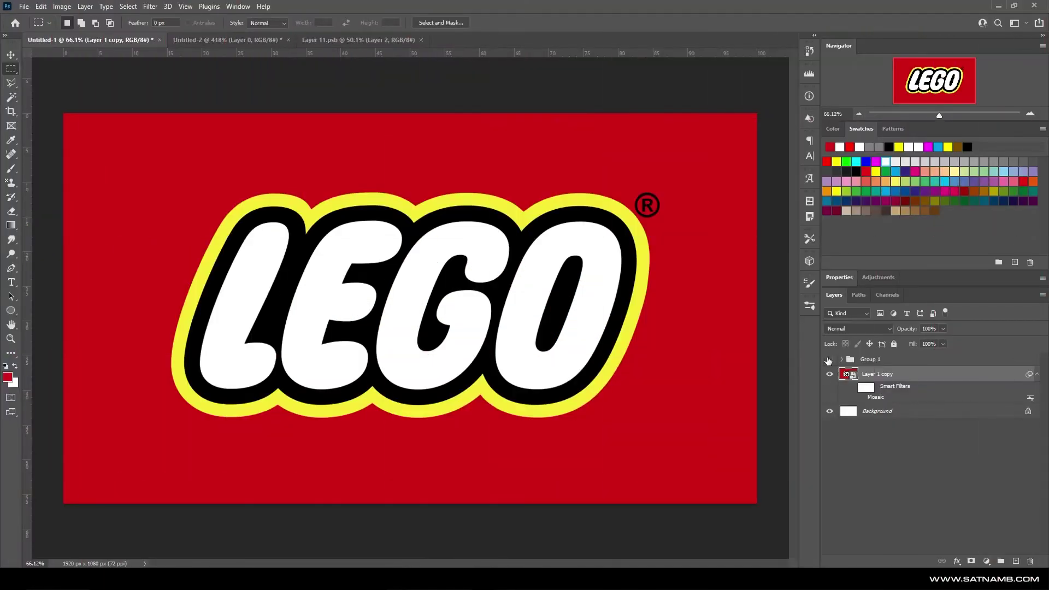
# Step: Toggle the brick mosaic group and its layers to compare the effect, then hide and collapse it
pyautogui.click(828, 359)
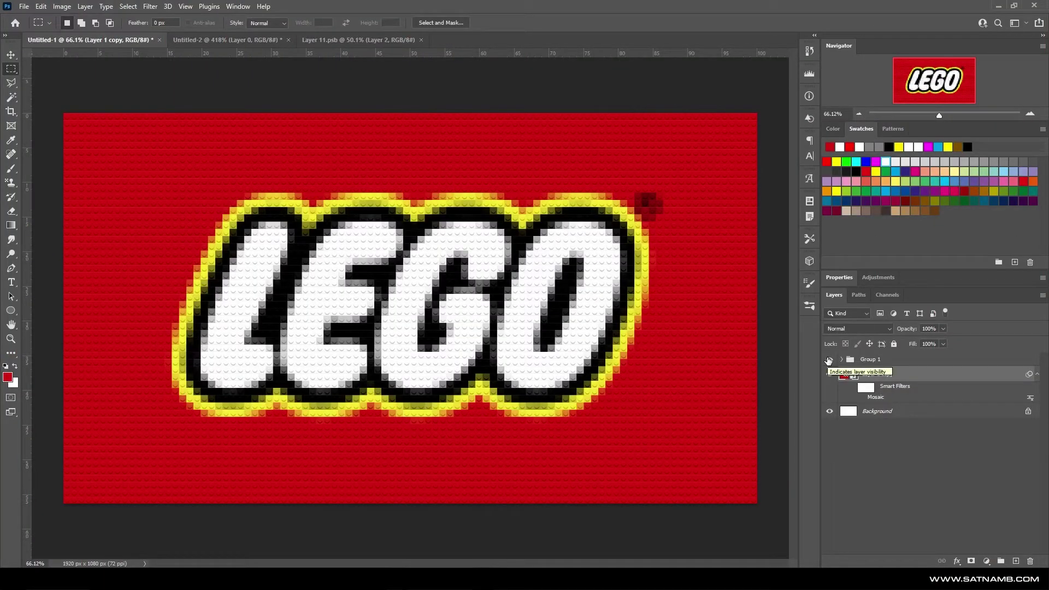
pyautogui.click(828, 359)
pyautogui.click(841, 359)
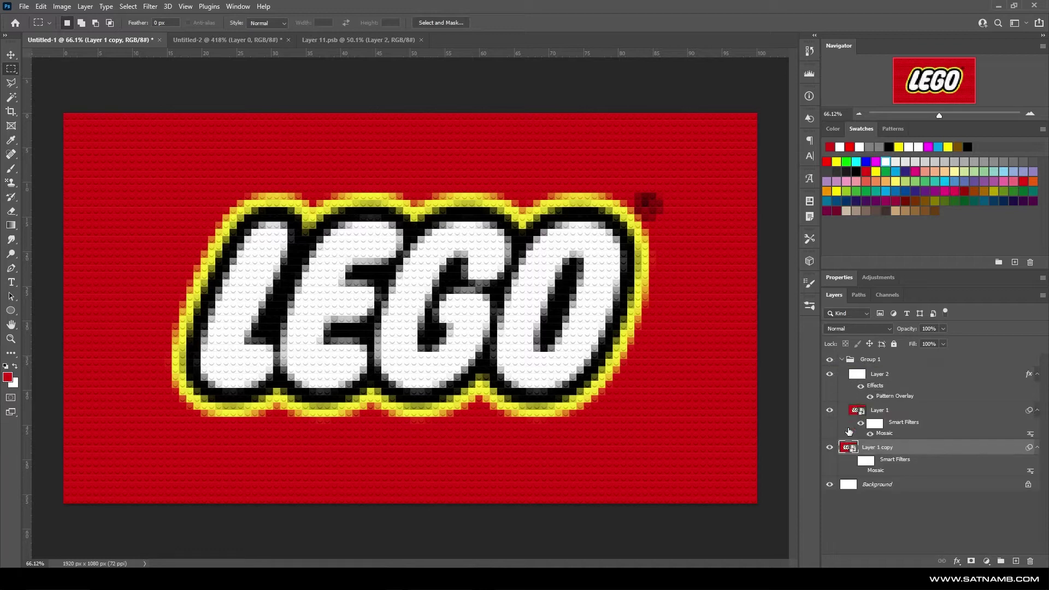
pyautogui.click(830, 410)
pyautogui.click(830, 410)
pyautogui.click(829, 410)
pyautogui.click(829, 359)
pyautogui.click(841, 360)
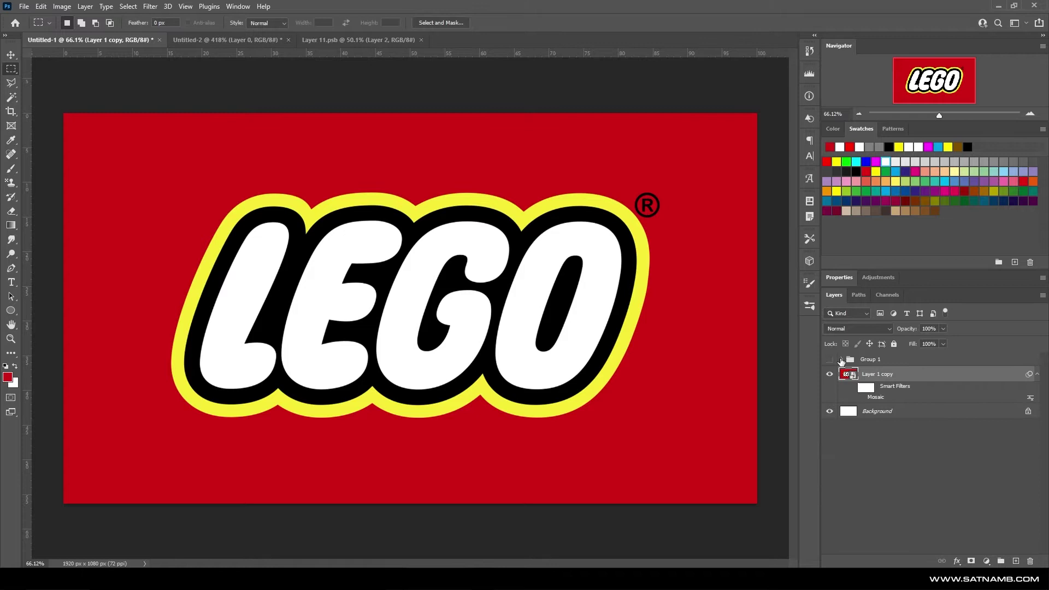
# Step: Create a new 1920×1080 document with a white background
pyautogui.click(24, 6)
pyautogui.click(33, 17)
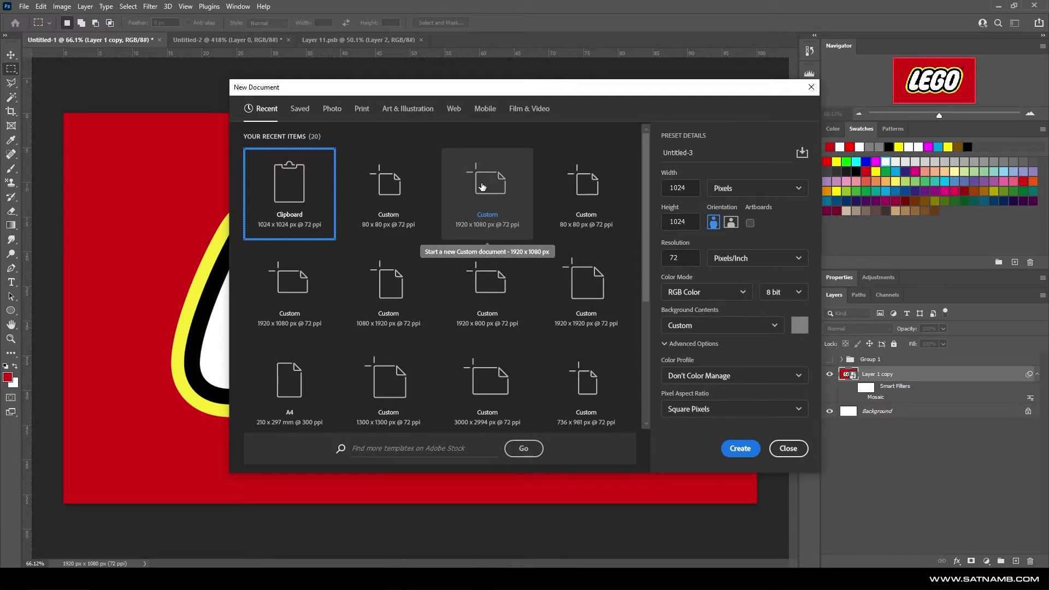
pyautogui.click(482, 187)
pyautogui.click(719, 326)
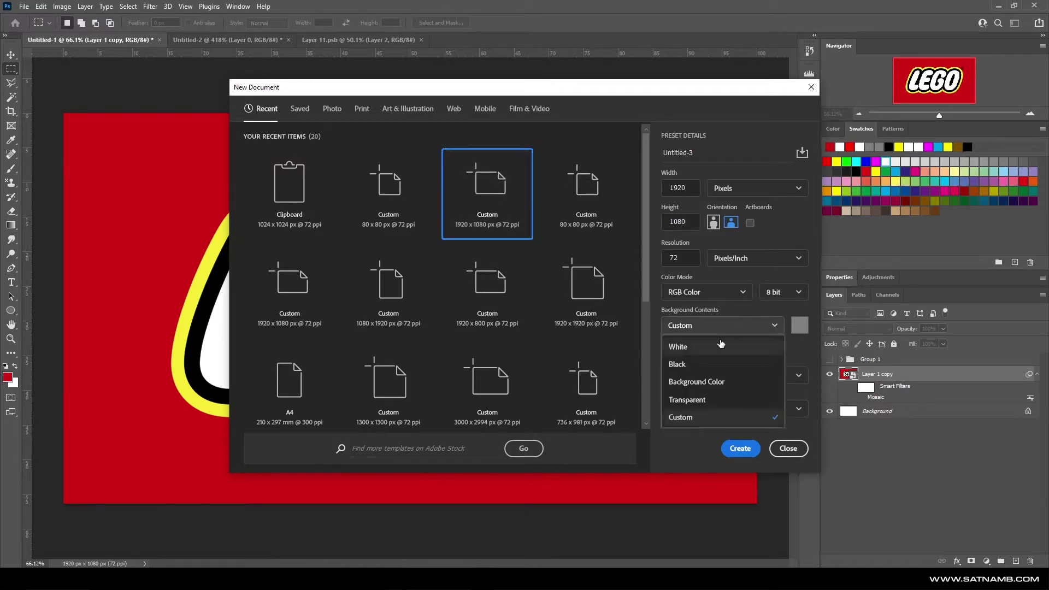
pyautogui.click(721, 346)
pyautogui.click(740, 448)
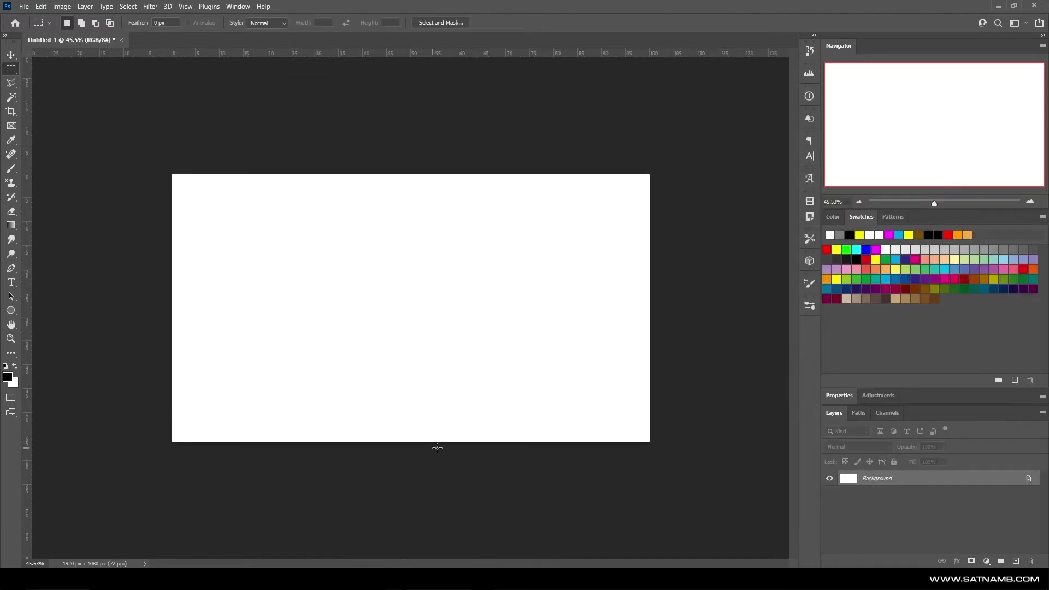
# Step: Add Layer 1, fill it solid black, and convert it to a smart object
pyautogui.click(1016, 561)
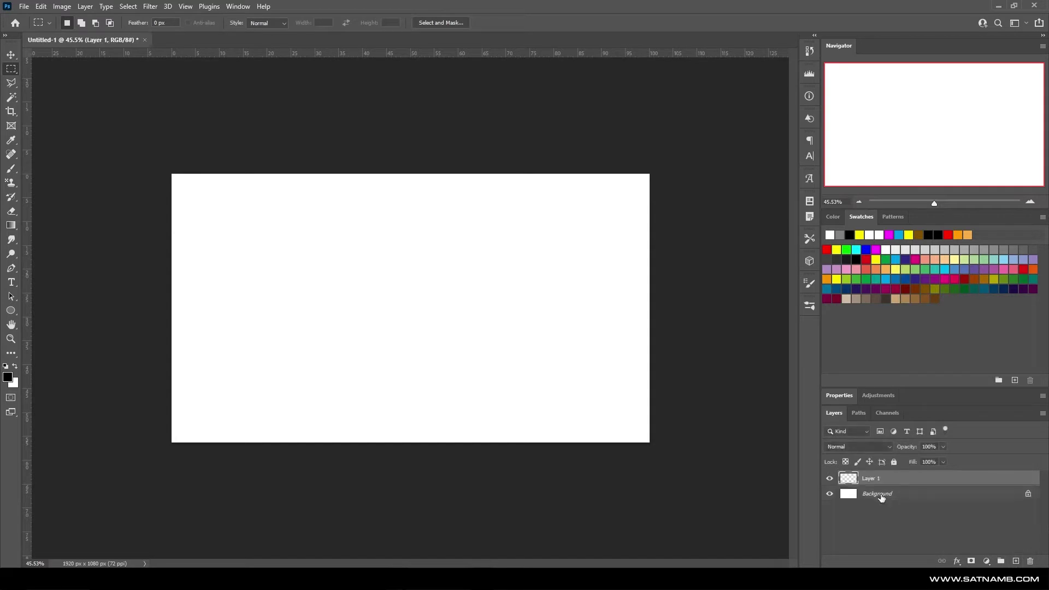
pyautogui.hotkey('ctrl', 'a')
pyautogui.hotkey('alt', 'BackSpace')
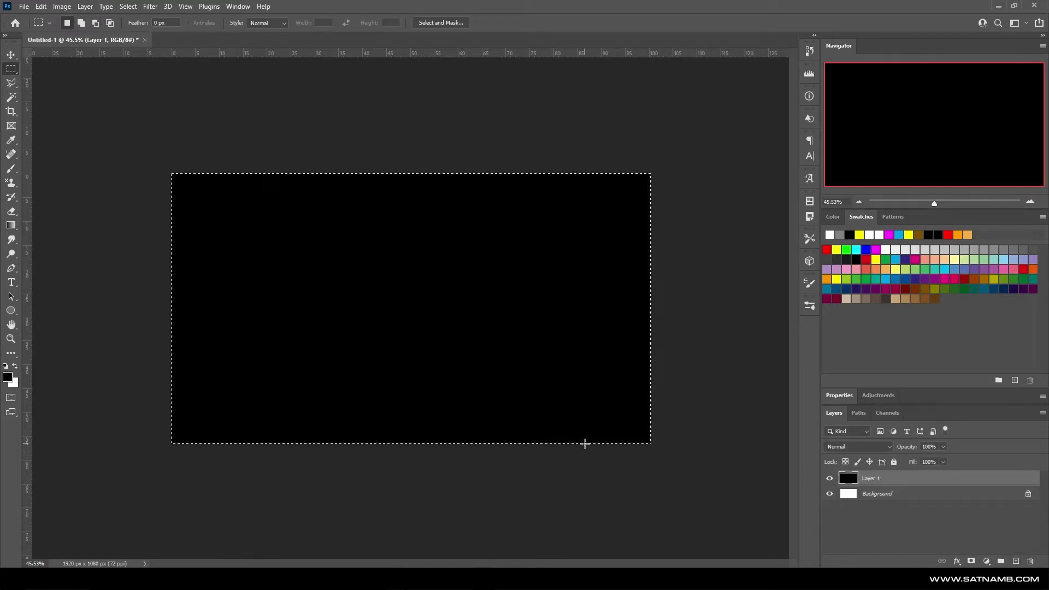
pyautogui.hotkey('ctrl', 'd')
pyautogui.rightClick(951, 484)
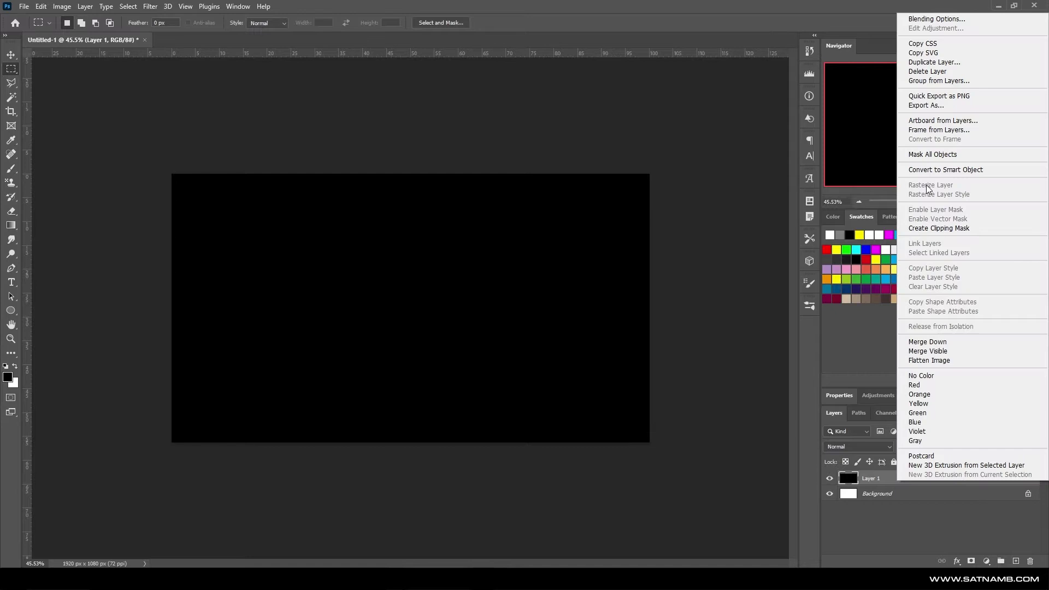
pyautogui.click(932, 170)
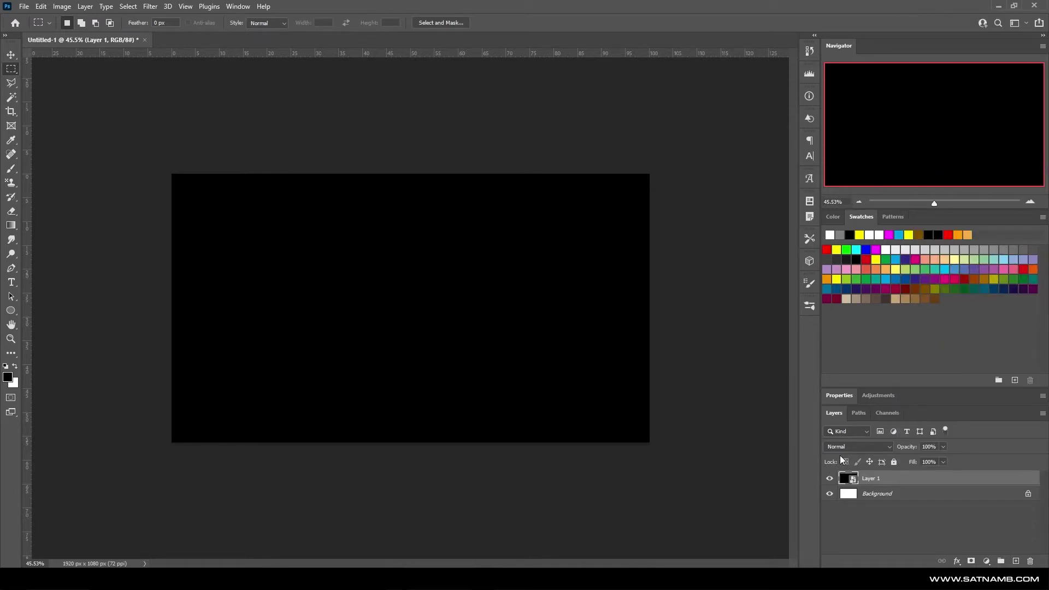
# Step: Paste the Mario picture into Layer 1's smart object contents and save it back to Untitled-1
pyautogui.doubleClick(843, 479)
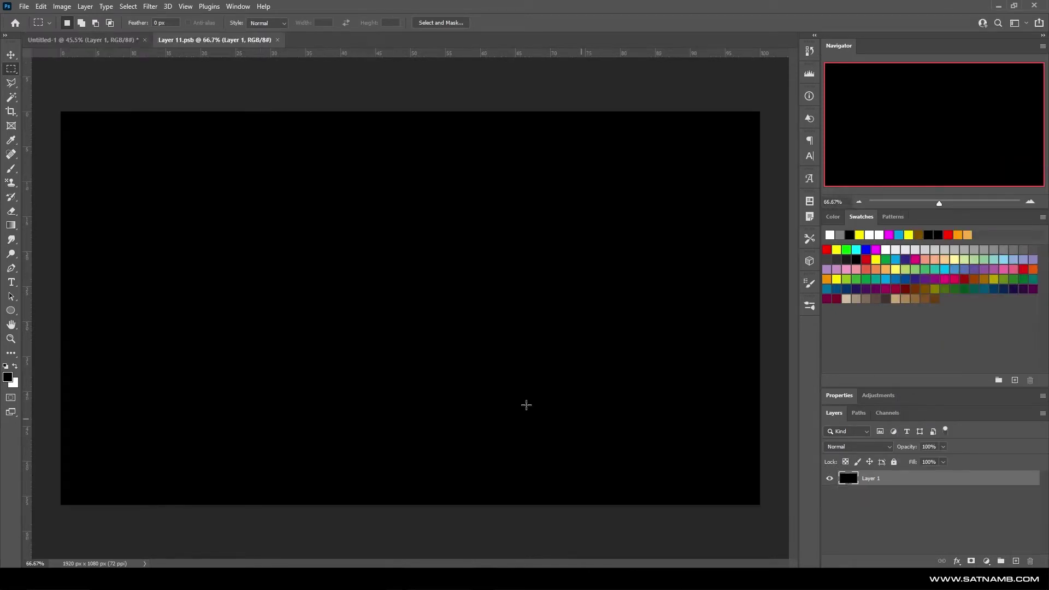
pyautogui.hotkey('ctrl', 'a')
pyautogui.hotkey('ctrl', 'v')
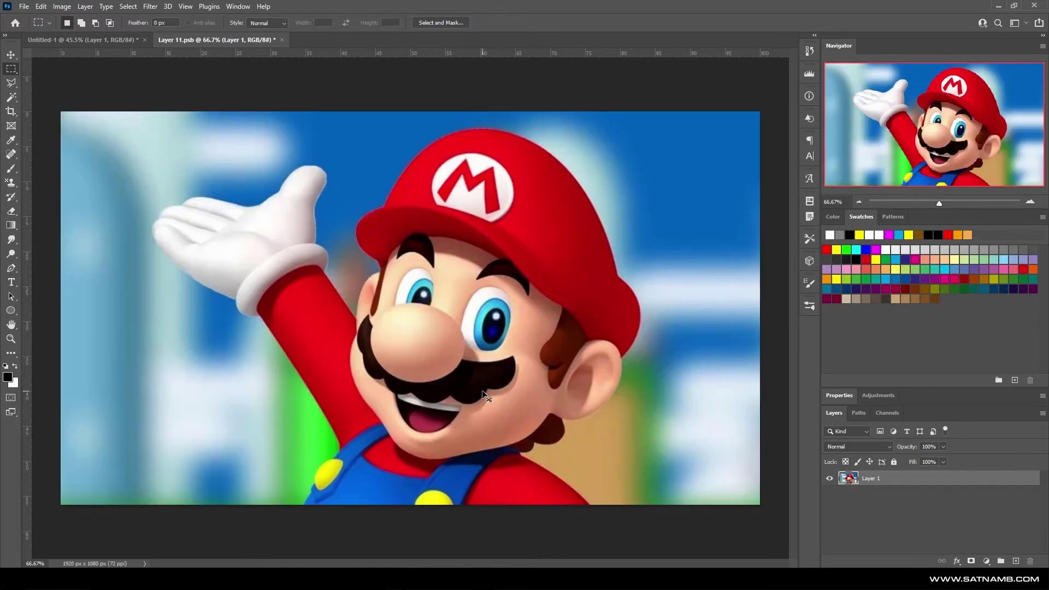
pyautogui.hotkey('ctrl', '-')
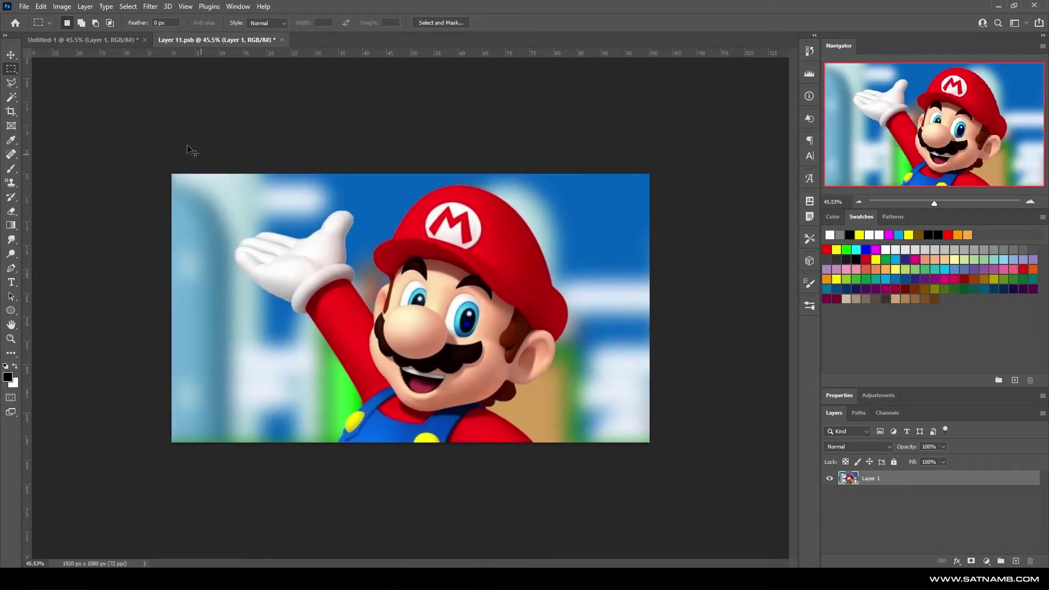
pyautogui.hotkey('ctrl', 's')
pyautogui.click(92, 41)
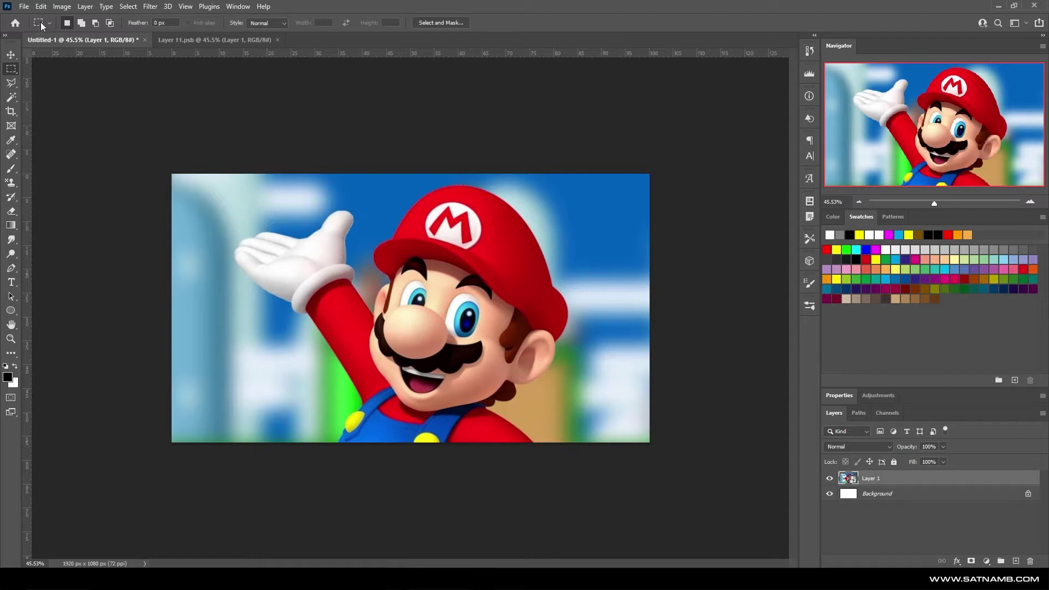
pyautogui.click(24, 6)
# Step: Set up an 80×80 px new document with a custom mid-grey 808080 background
pyautogui.click(34, 18)
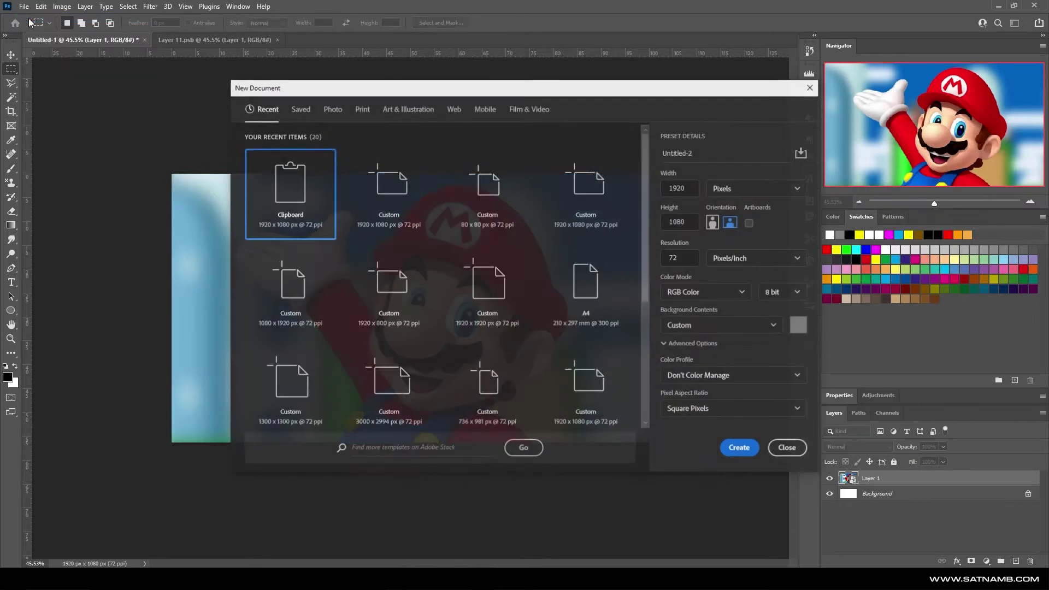
pyautogui.click(479, 211)
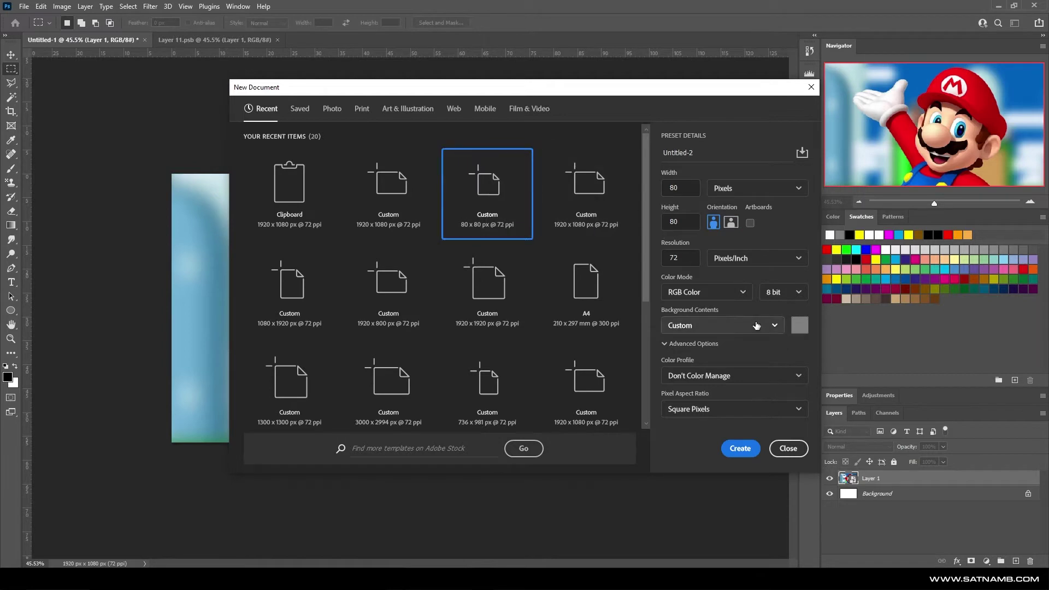
pyautogui.click(721, 325)
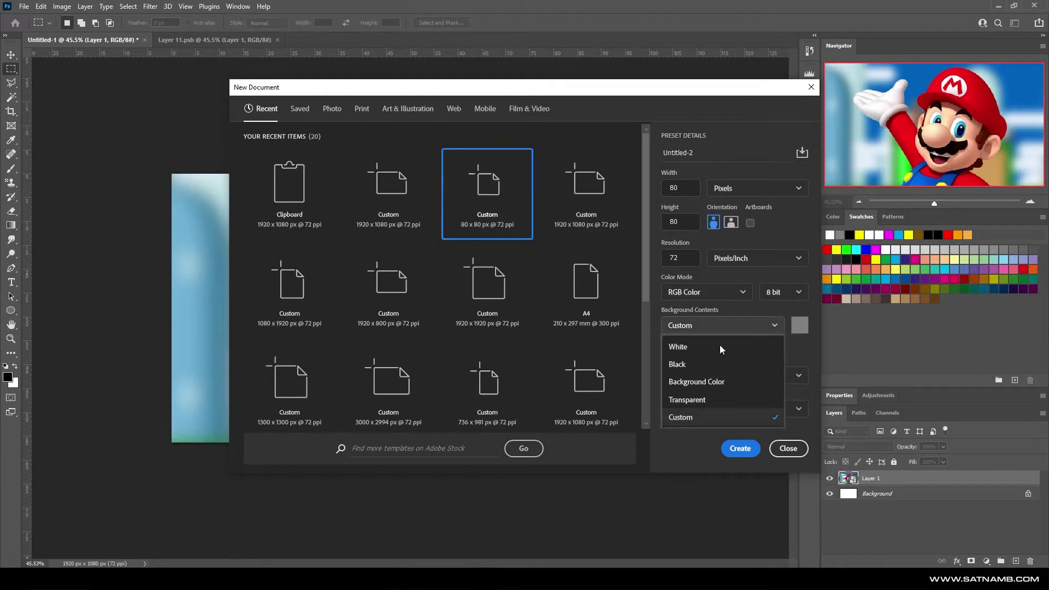
pyautogui.click(687, 424)
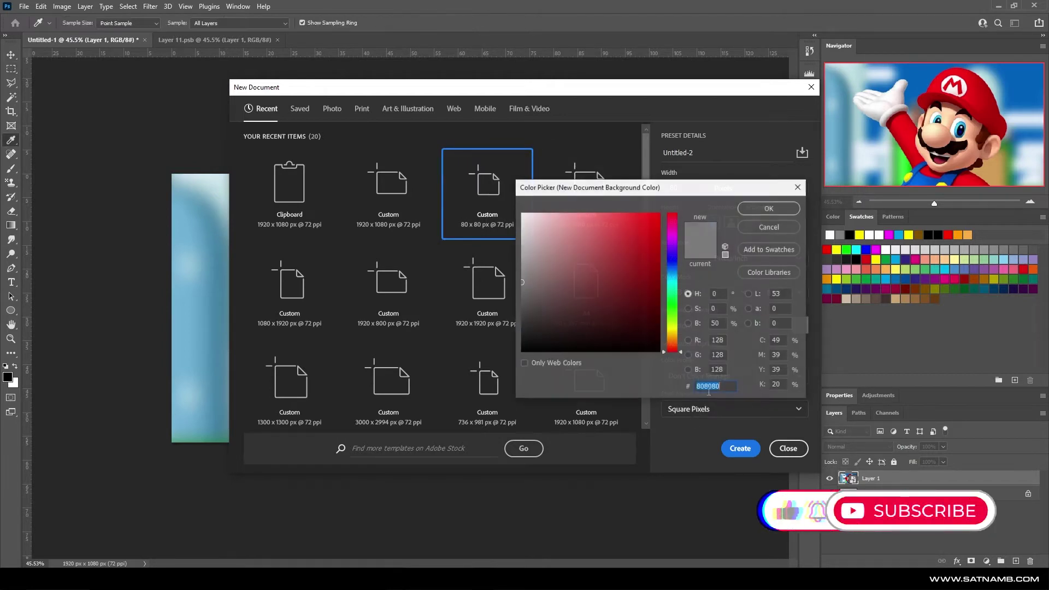
pyautogui.click(721, 327)
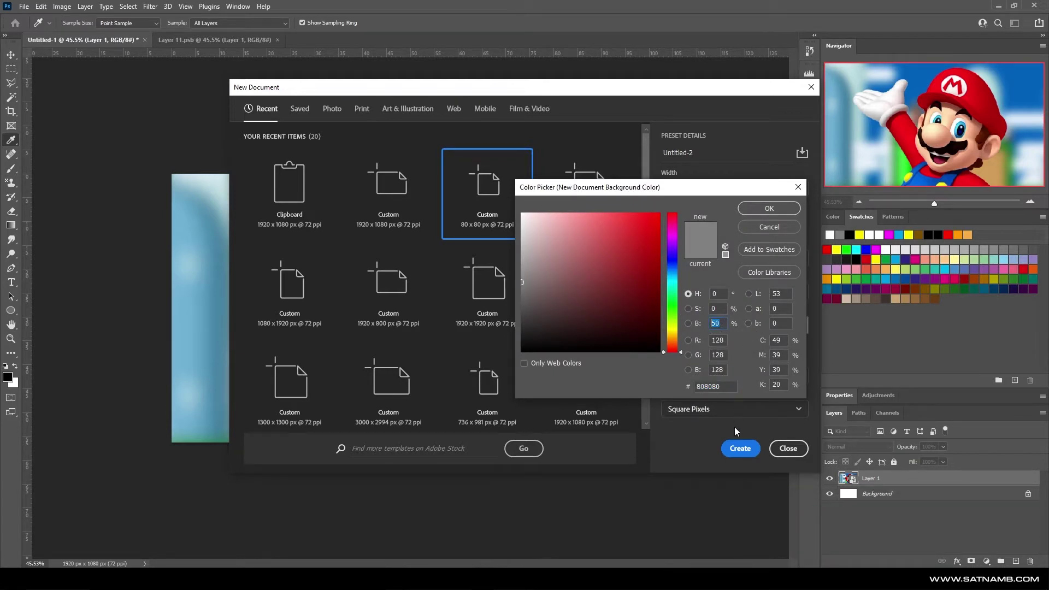
pyautogui.click(754, 213)
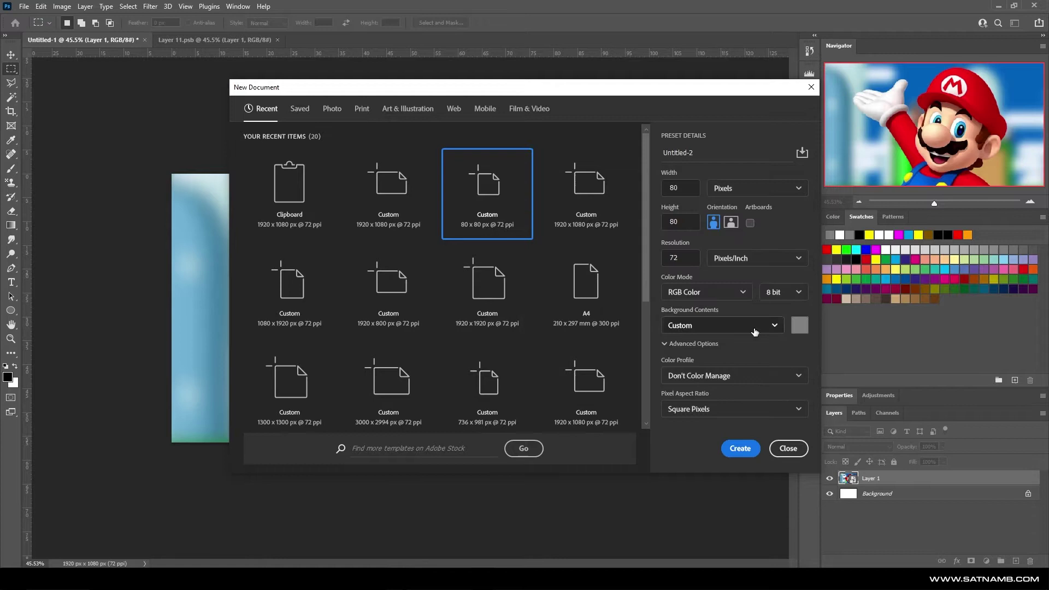
# Step: Create the 80×80 grey document and unlock its background as Layer 0
pyautogui.click(738, 449)
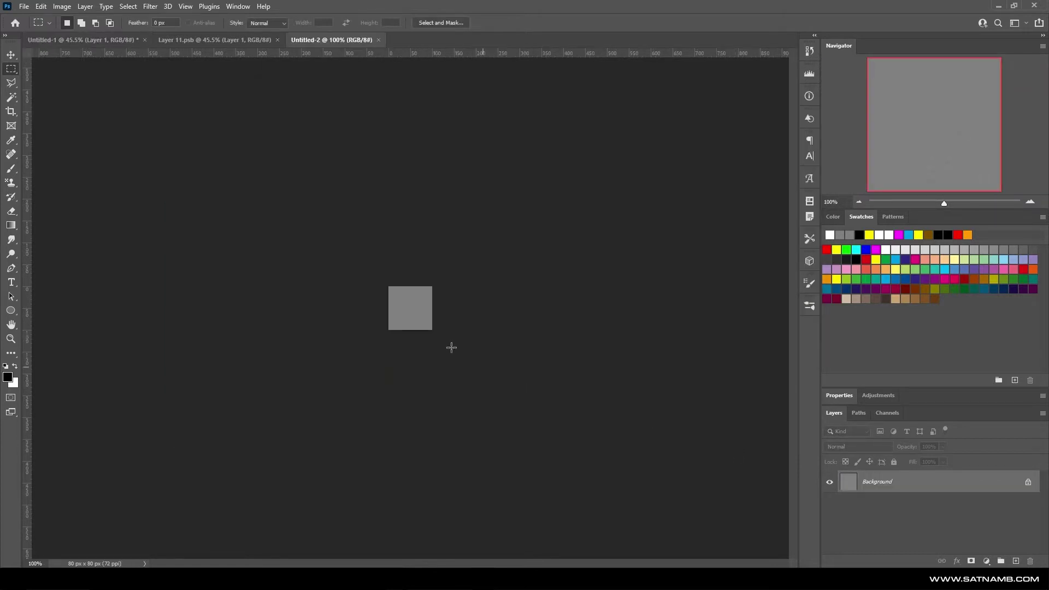
pyautogui.scroll(3, 400, 293)
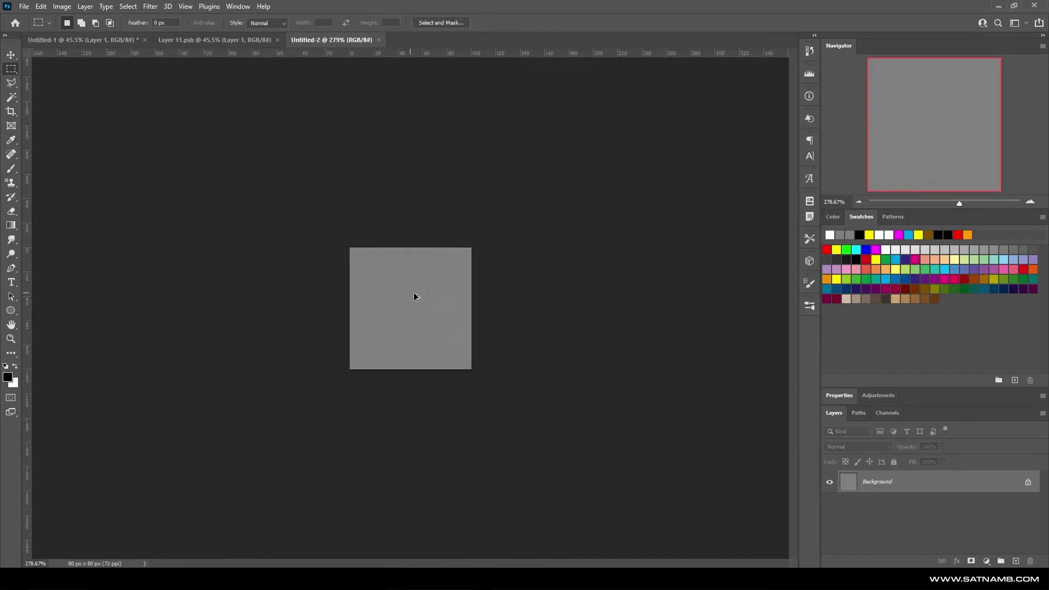
pyautogui.scroll(2, 415, 297)
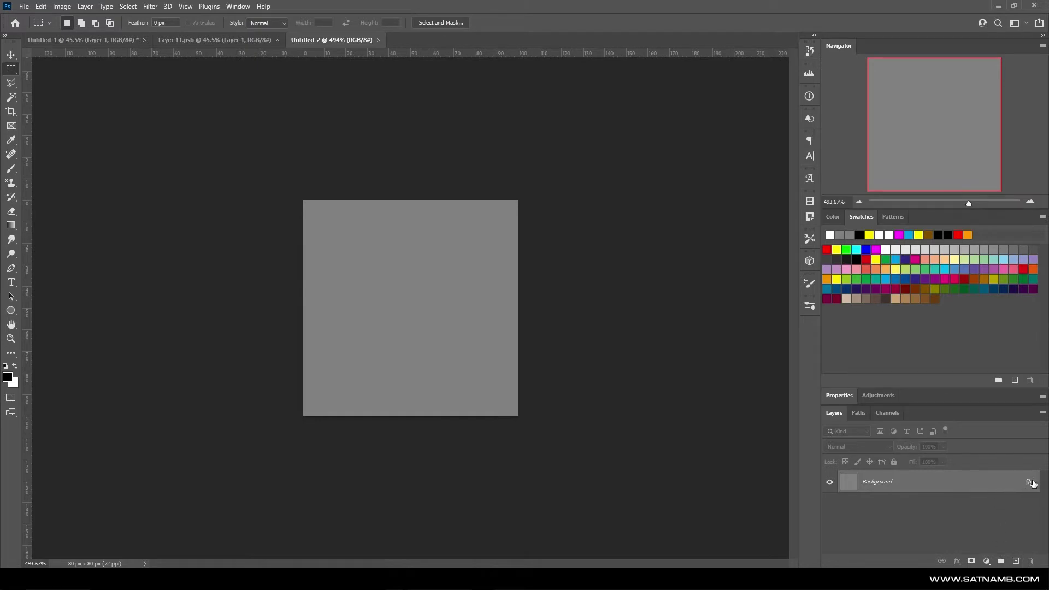
pyautogui.doubleClick(1033, 482)
pyautogui.click(612, 172)
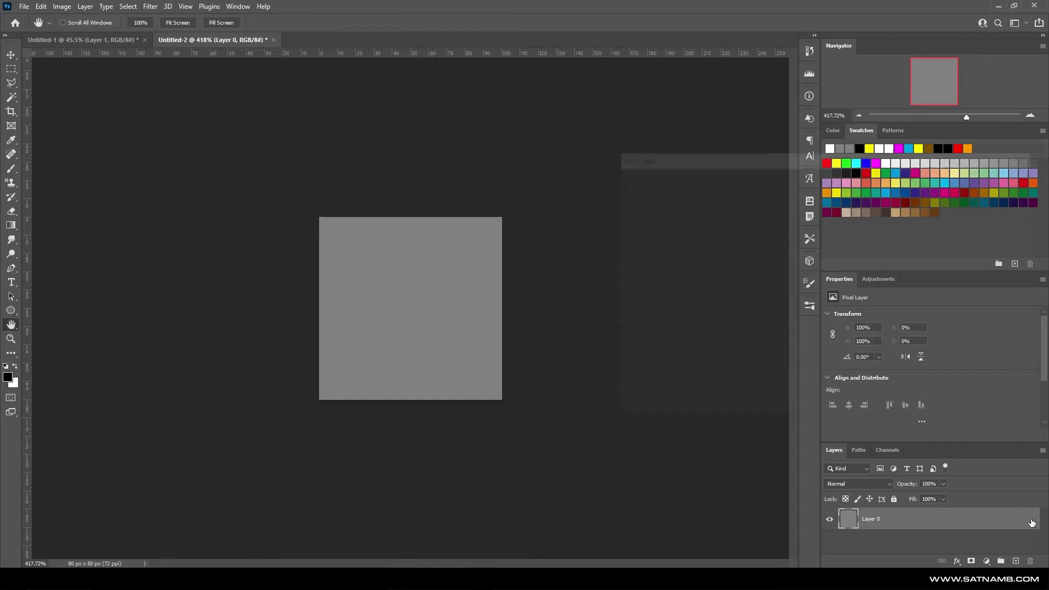
# Step: Give Layer 0 a smooth inner bevel with 90° angle and 90% highlight and shadow opacity
pyautogui.doubleClick(930, 518)
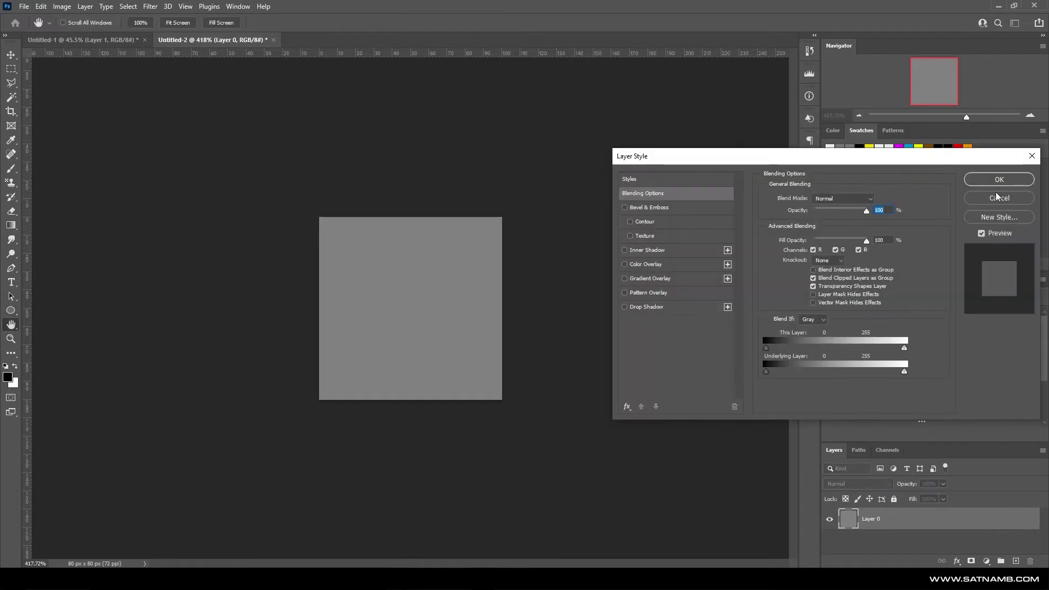
pyautogui.click(684, 206)
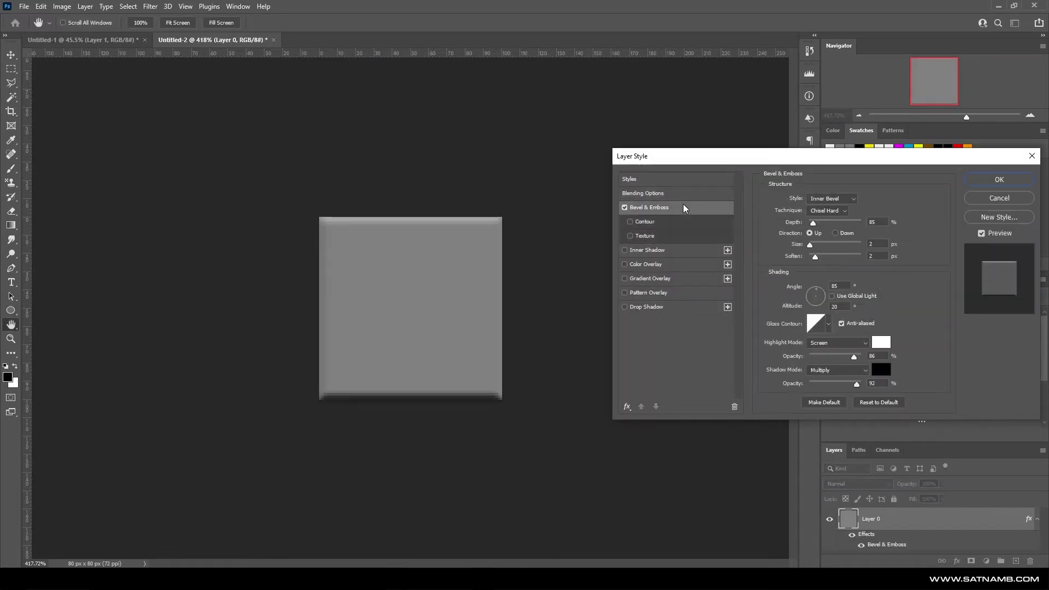
pyautogui.click(828, 211)
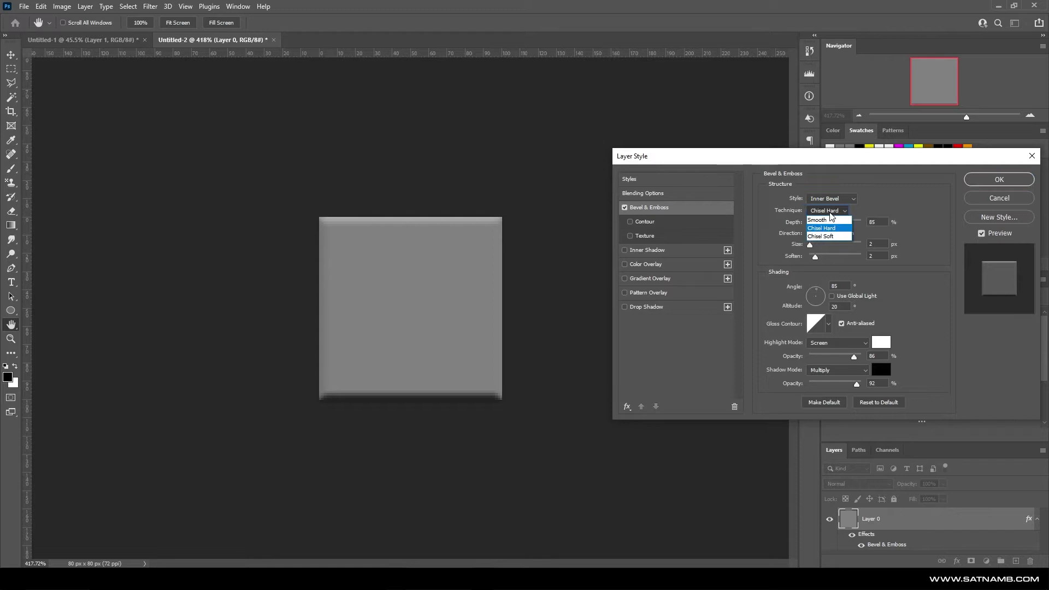
pyautogui.click(828, 220)
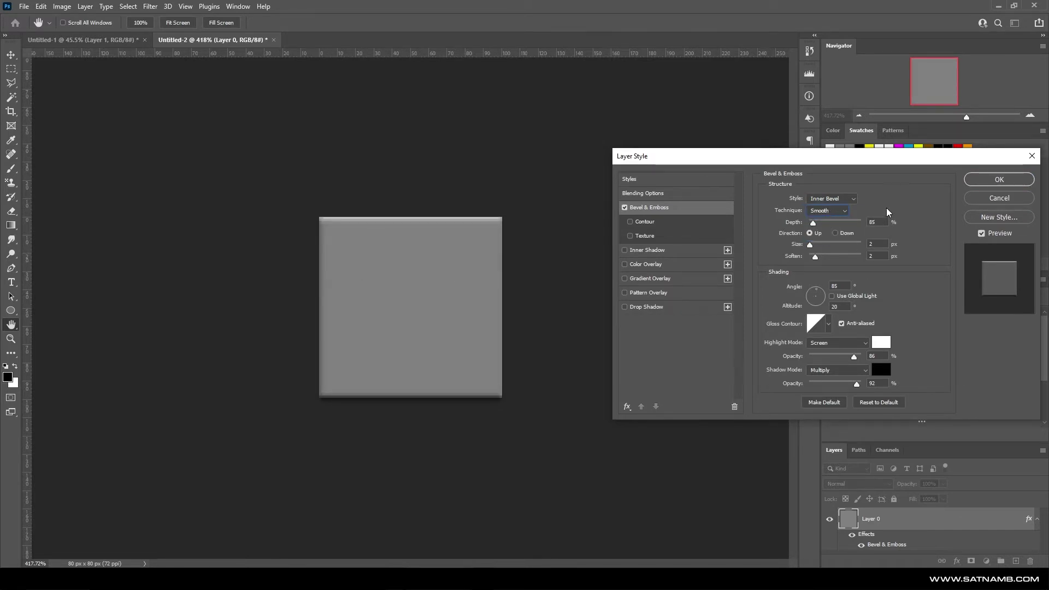
pyautogui.click(874, 244)
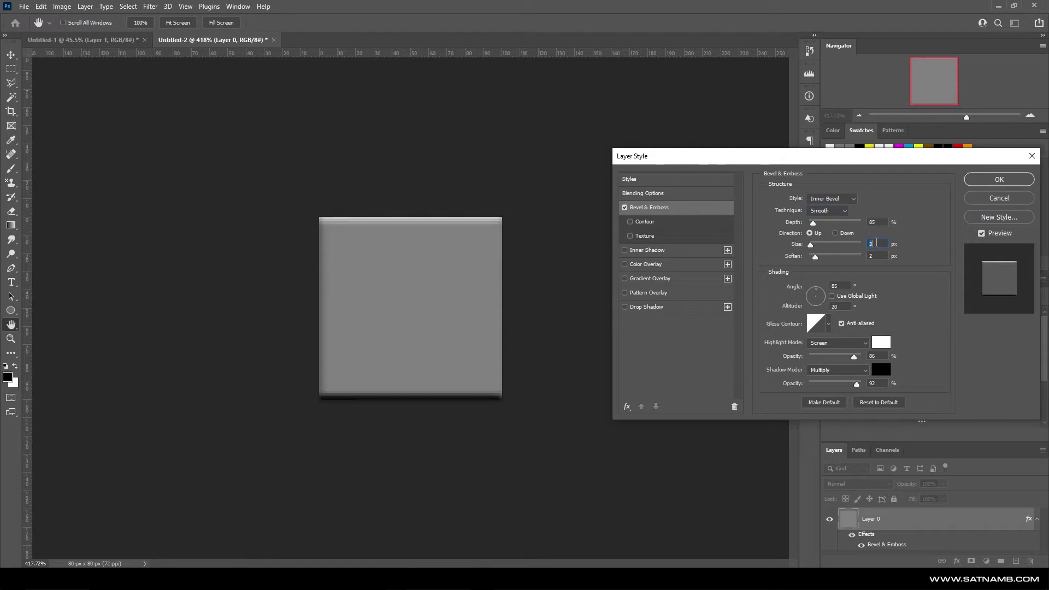
pyautogui.press('Tab')
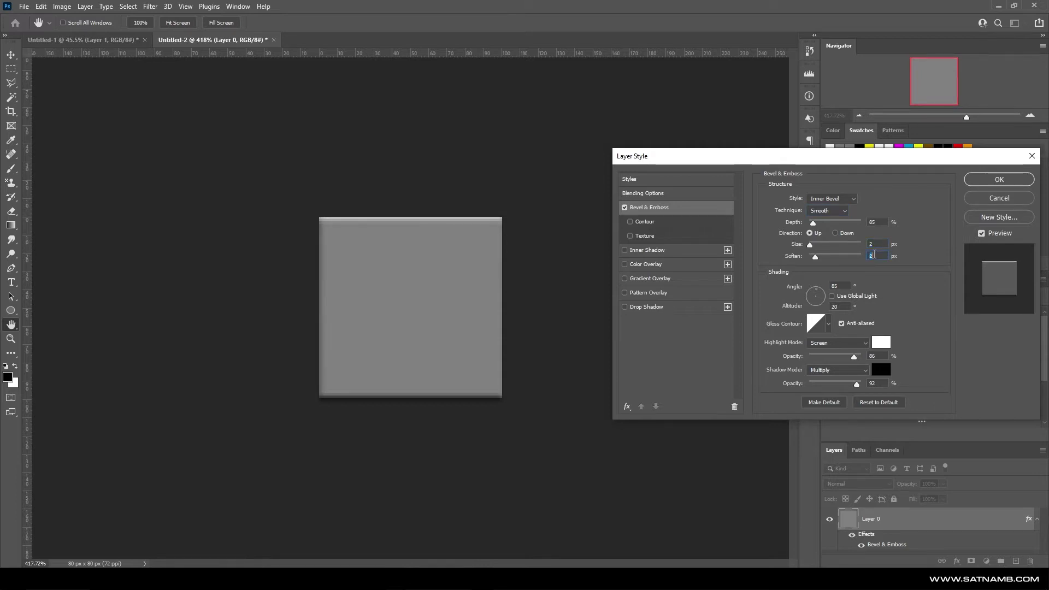
pyautogui.click(884, 221)
pyautogui.click(856, 357)
pyautogui.click(856, 355)
pyautogui.press('Down')
pyautogui.doubleClick(834, 285)
pyautogui.write('90')
# Step: Apply the bevel and place vertical and horizontal guides through the tile's centre
pyautogui.click(993, 180)
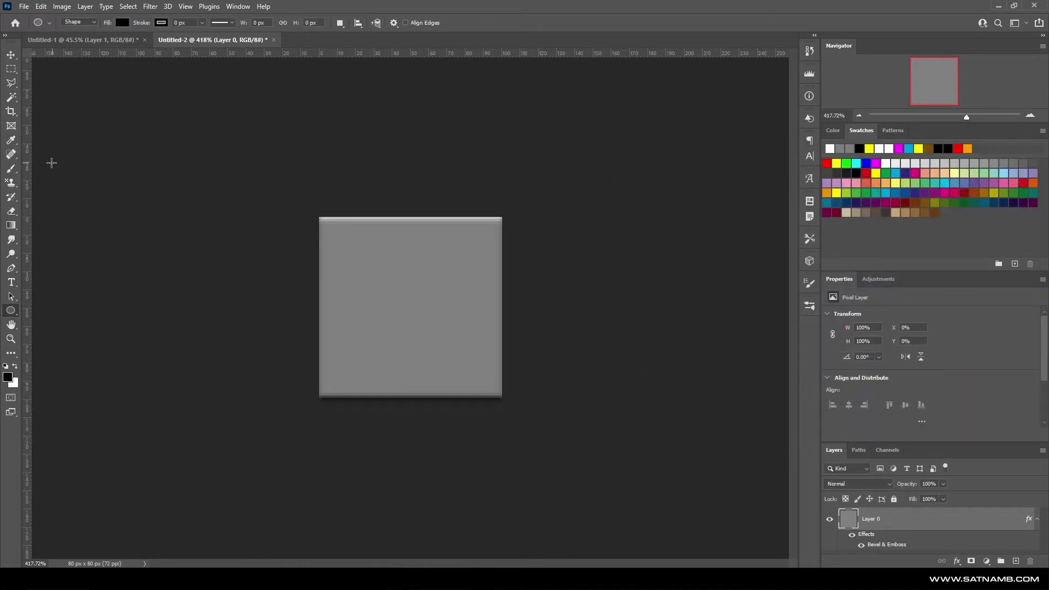
pyautogui.moveTo(24, 166); pyautogui.dragTo(410, 159)
pyautogui.moveTo(432, 53); pyautogui.dragTo(431, 308)
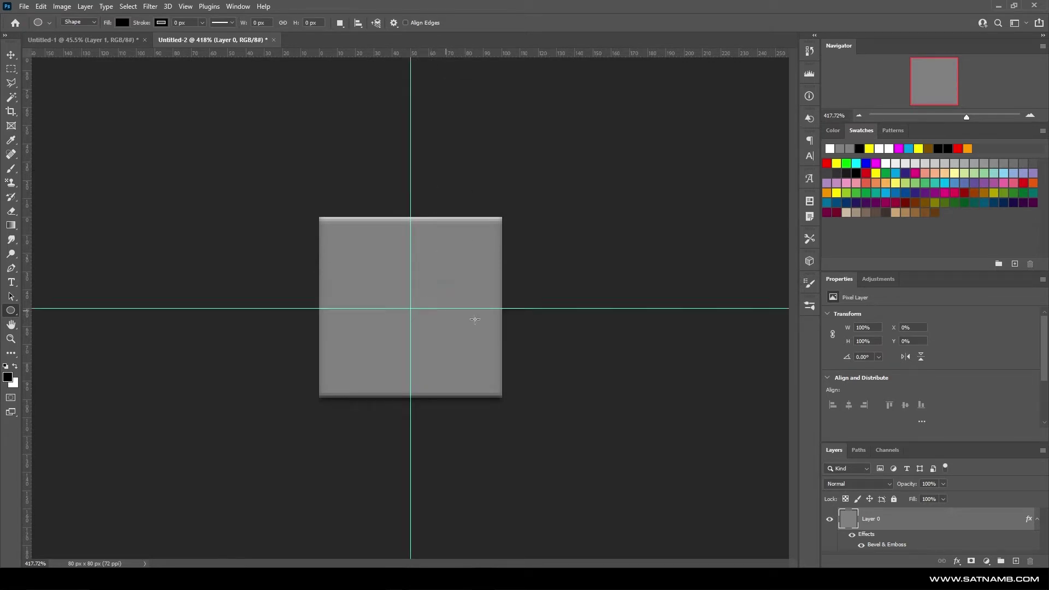
# Step: Draw a black 50 px circle, Ellipse 1, centred on the guide intersection on its own layer
pyautogui.click(1015, 561)
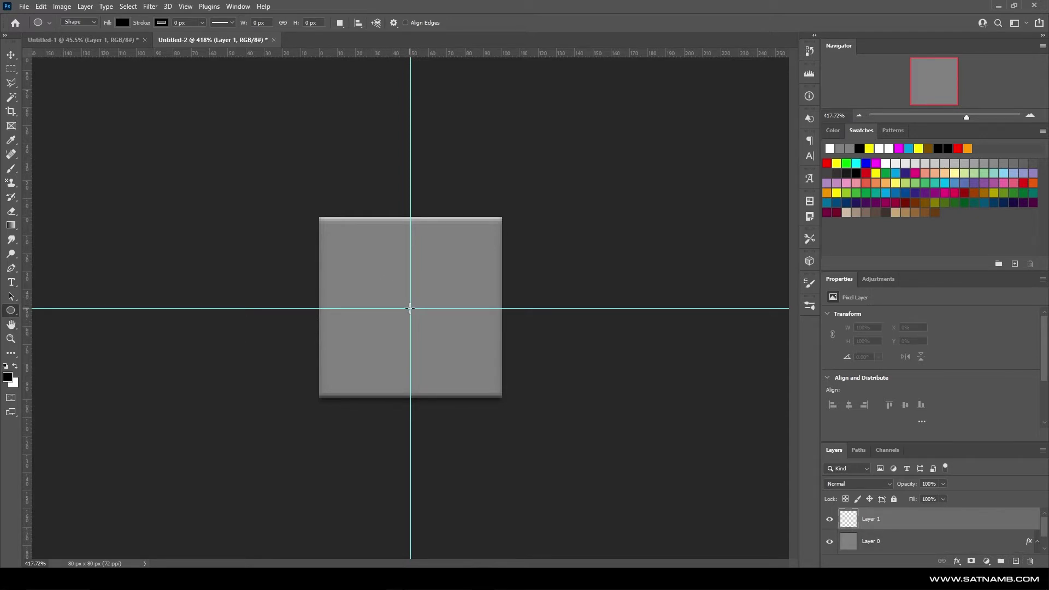
pyautogui.moveTo(409, 308); pyautogui.dragTo(473, 365)
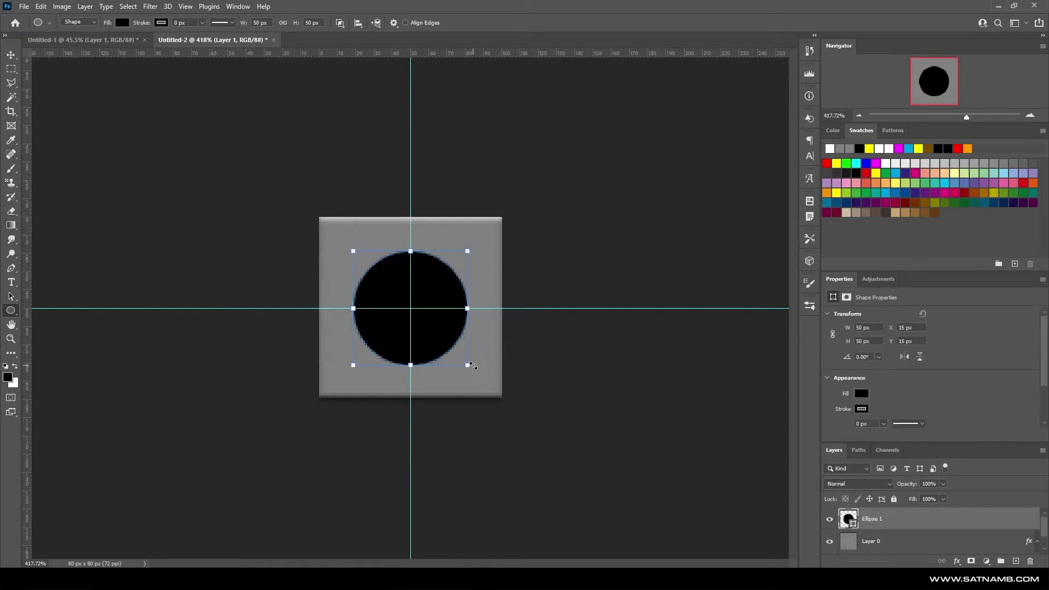
pyautogui.moveTo(855, 525); pyautogui.dragTo(906, 540)
pyautogui.scroll(1, 905, 522)
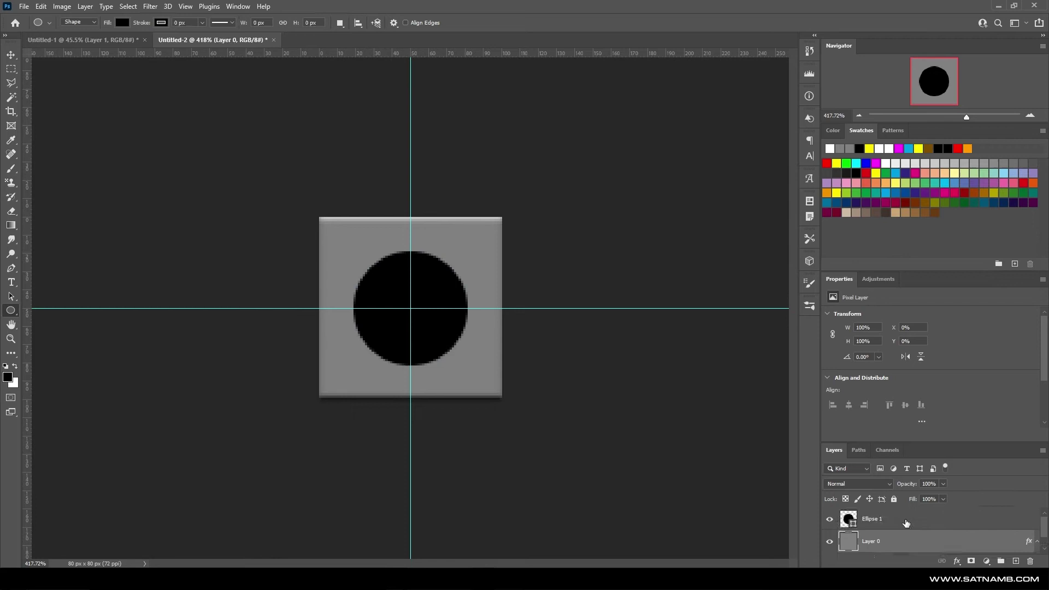
pyautogui.click(904, 520)
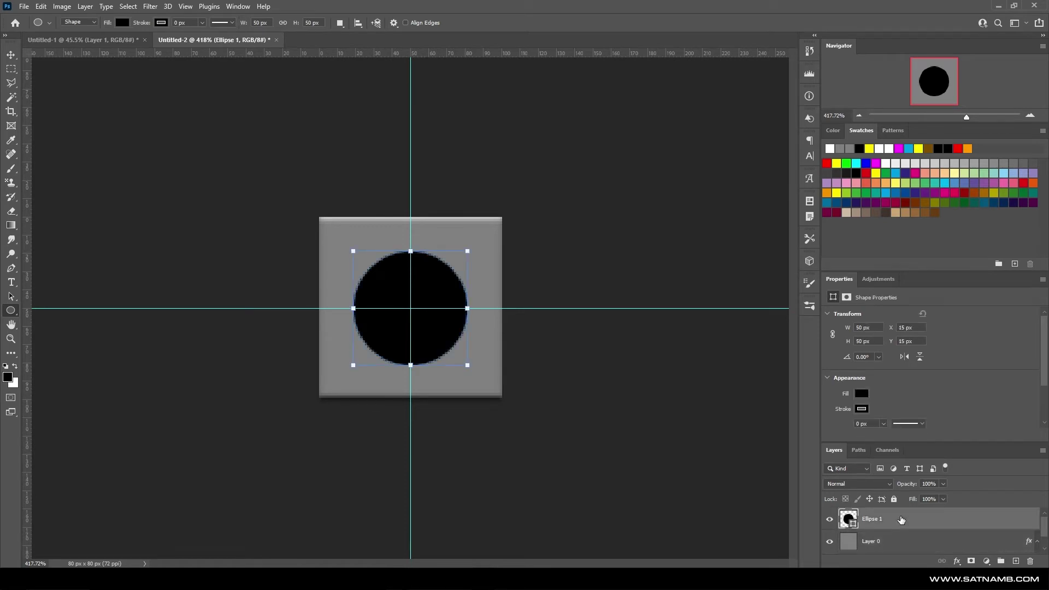
# Step: Make Ellipse 1's fill fully transparent and add an Inner Bevel to it
pyautogui.doubleClick(901, 519)
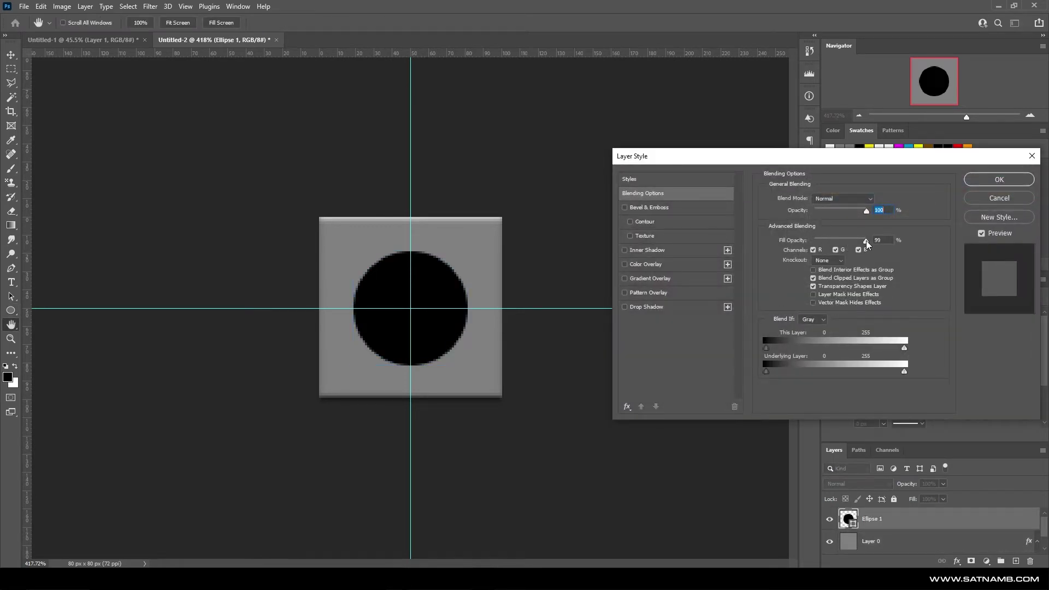
pyautogui.moveTo(866, 240); pyautogui.dragTo(814, 240)
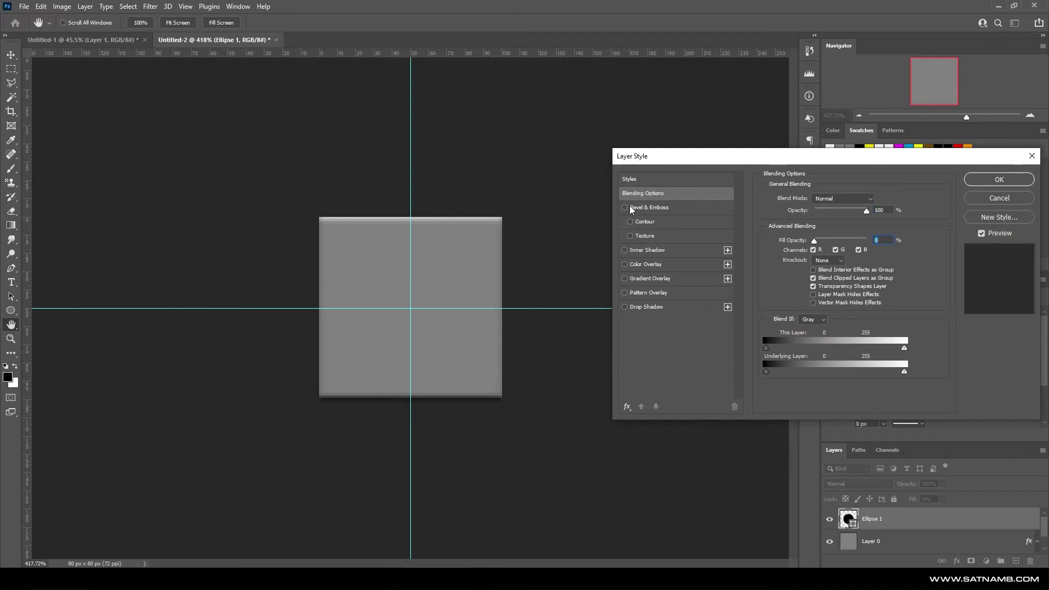
pyautogui.click(653, 208)
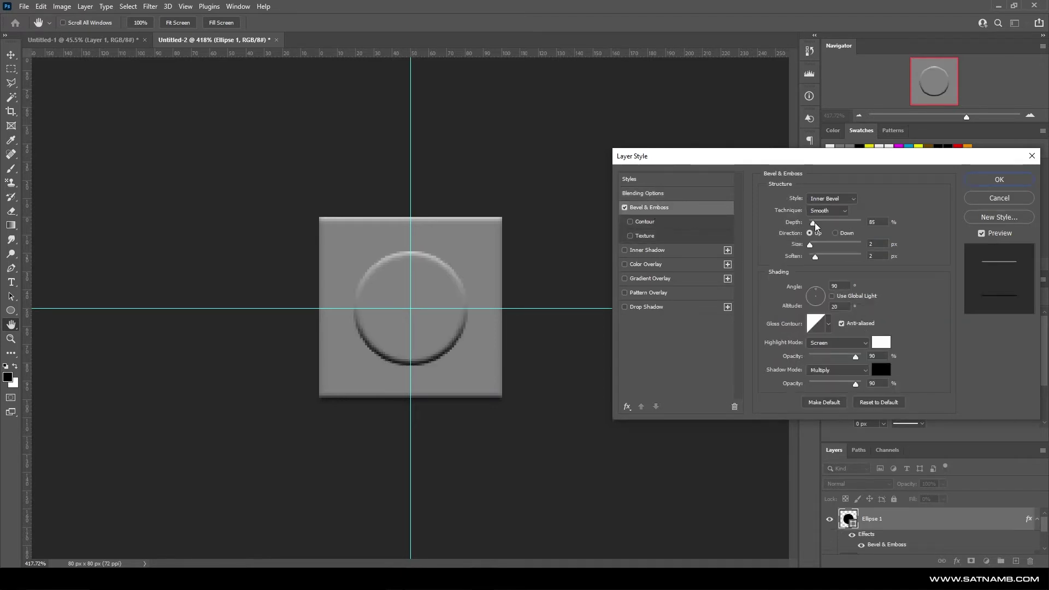
pyautogui.moveTo(817, 222); pyautogui.dragTo(813, 224)
pyautogui.click(830, 198)
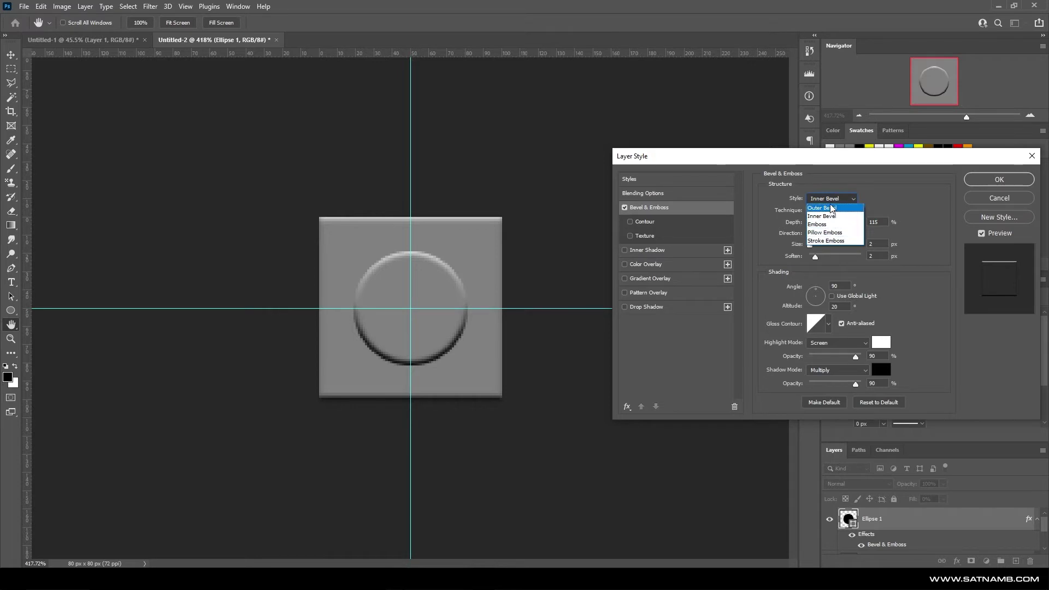
pyautogui.click(831, 208)
pyautogui.click(832, 207)
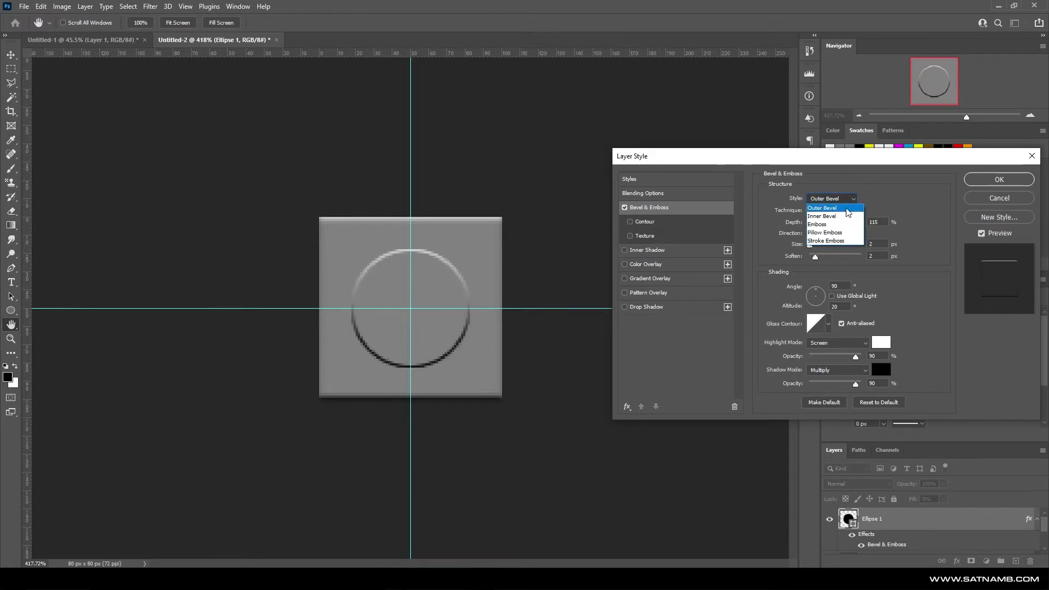
pyautogui.click(869, 205)
pyautogui.moveTo(815, 224); pyautogui.dragTo(813, 246)
pyautogui.click(831, 199)
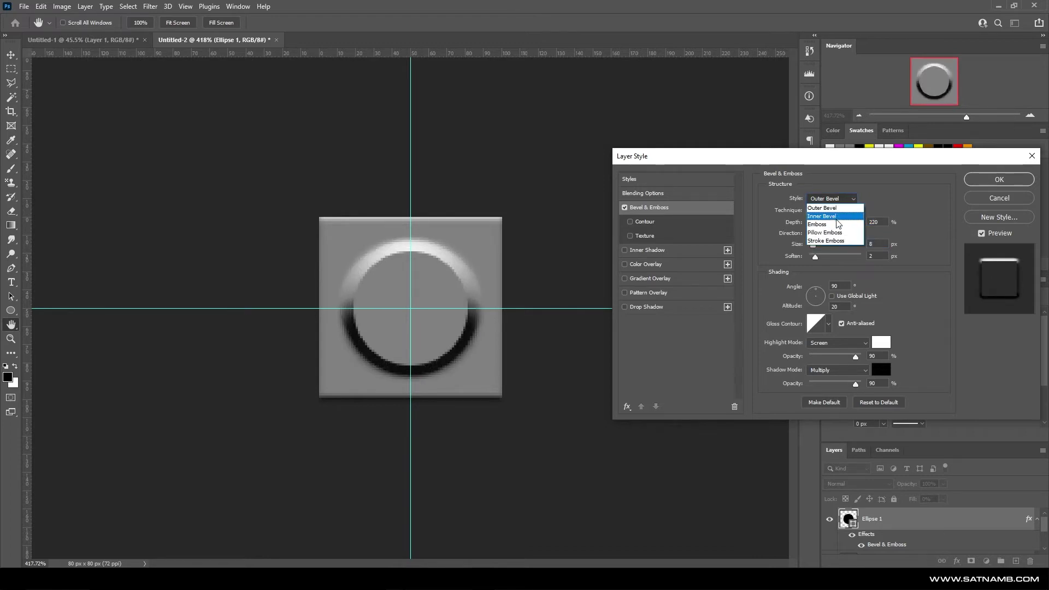
pyautogui.click(833, 208)
pyautogui.moveTo(820, 223); pyautogui.dragTo(815, 223)
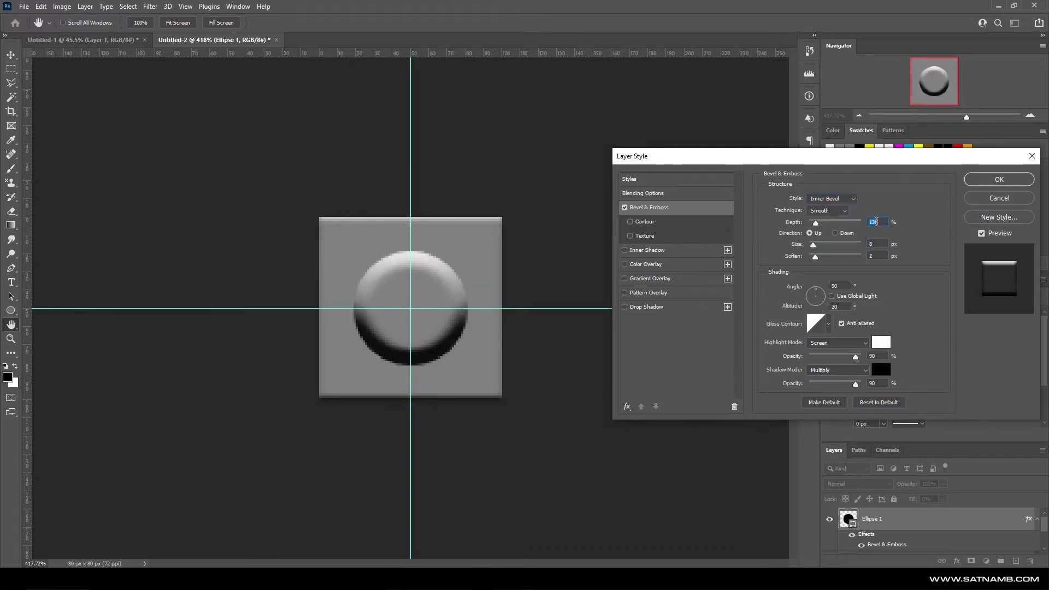
pyautogui.write('40')
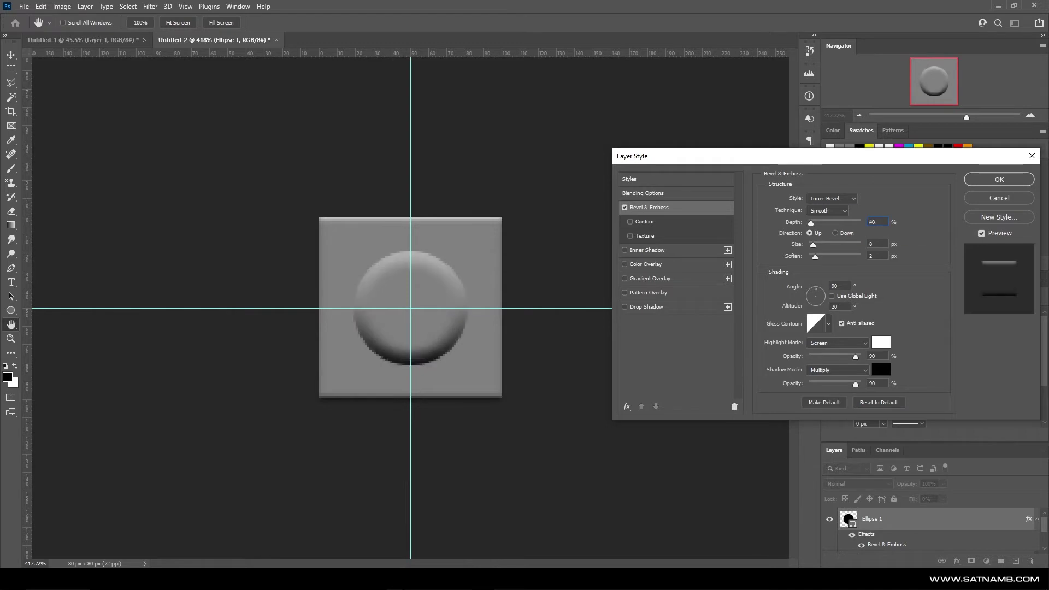
# Step: Set the circle's bevel to Chisel Hard with 80% depth, 2 px size and 2 px soften
pyautogui.doubleClick(879, 244)
pyautogui.write('2')
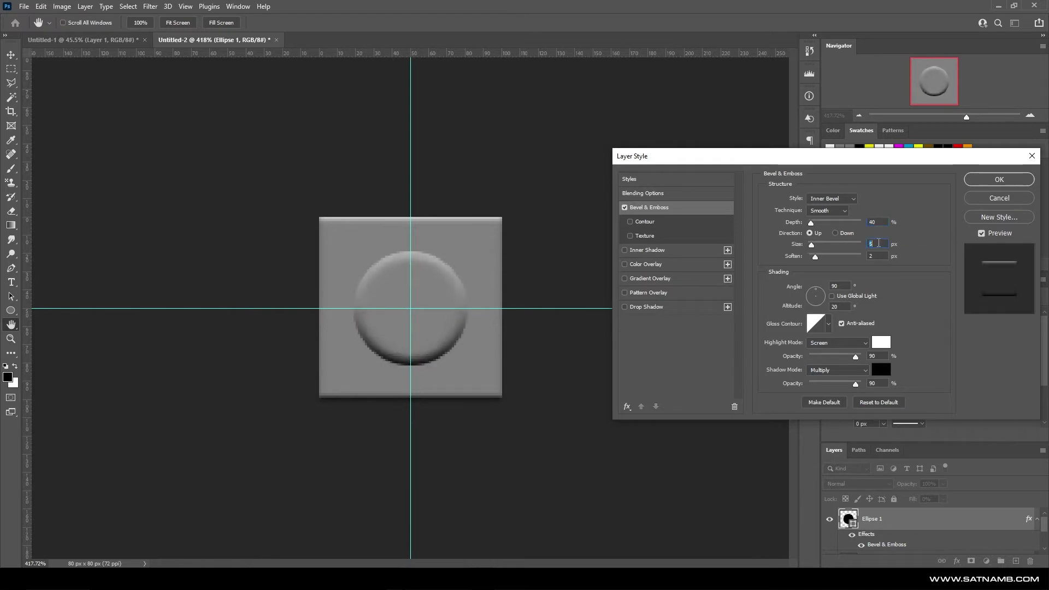
pyautogui.press('Up')
pyautogui.press('Up')
pyautogui.press('Up')
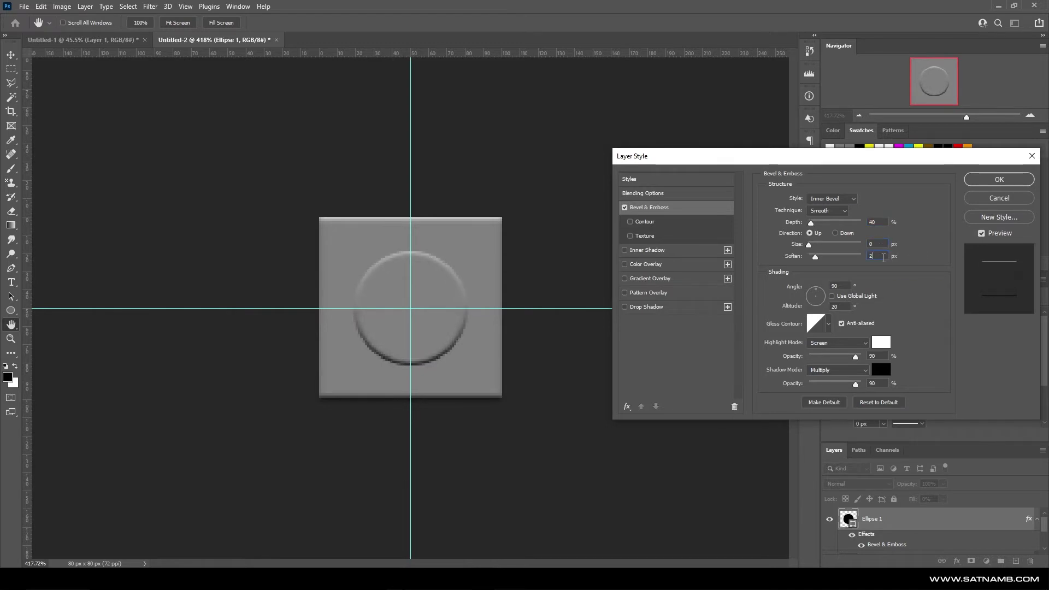
pyautogui.press('Down')
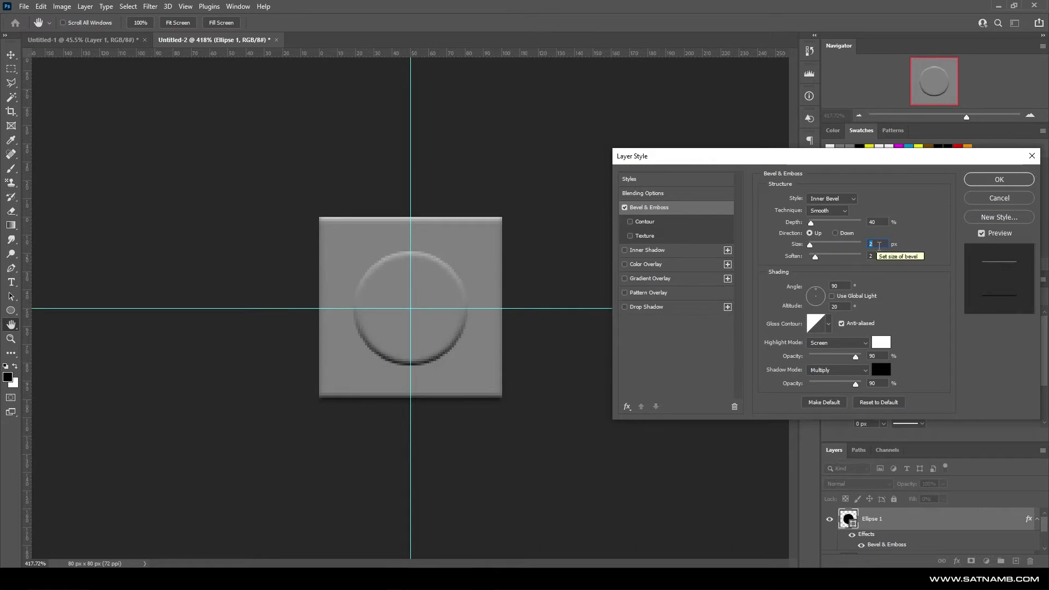
pyautogui.doubleClick(879, 257)
pyautogui.press('Up')
pyautogui.press('Up')
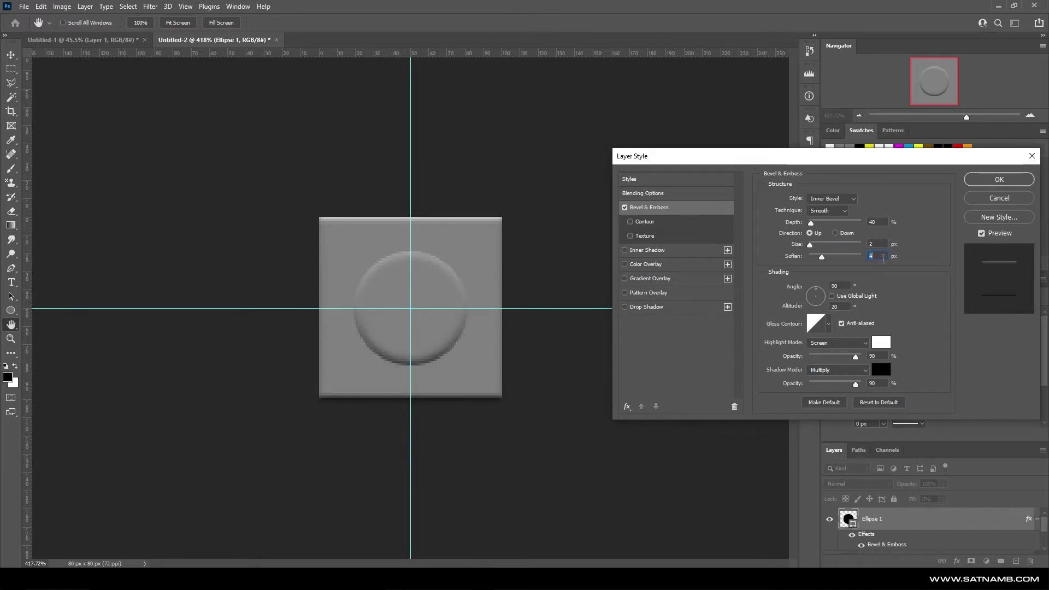
pyautogui.click(843, 210)
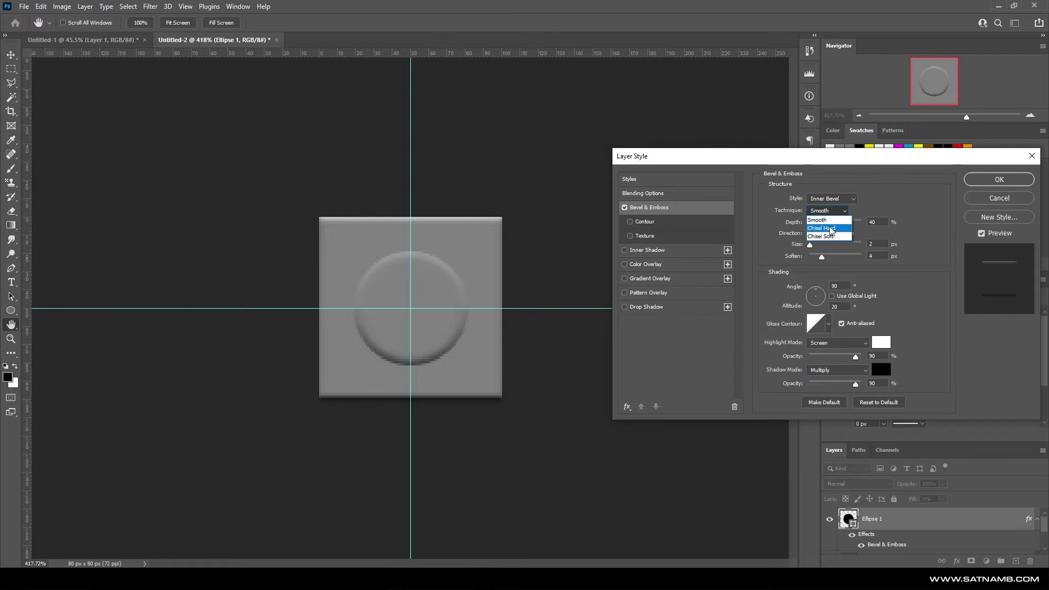
pyautogui.click(844, 218)
pyautogui.press('Tab')
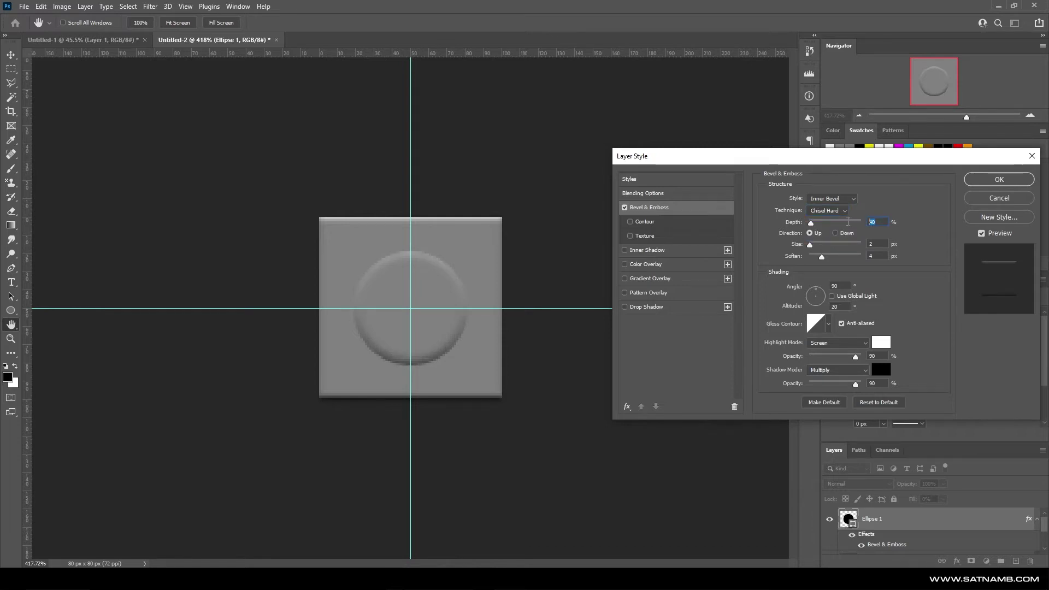
pyautogui.write('80')
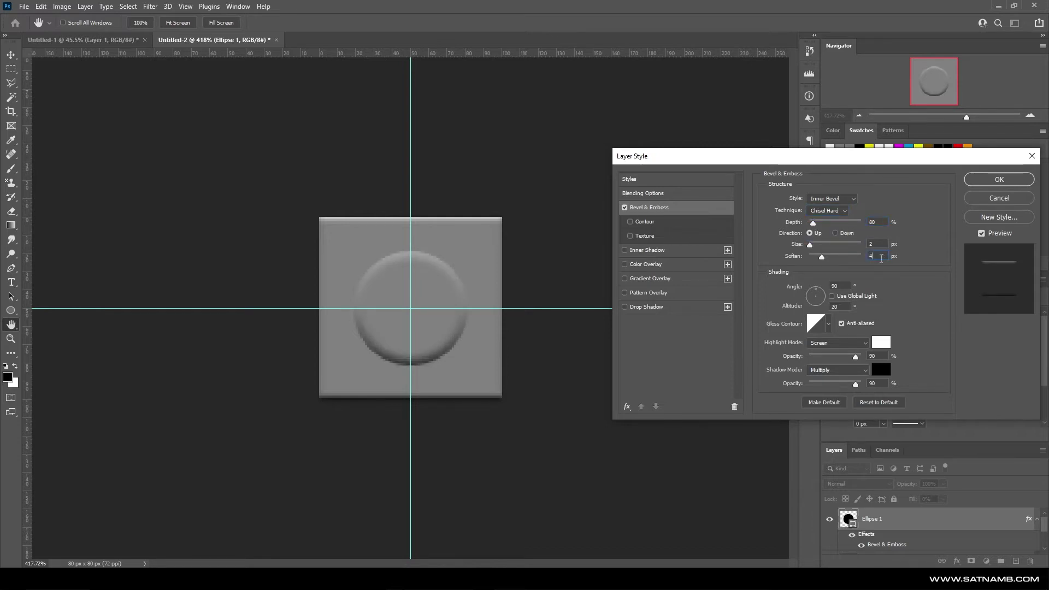
pyautogui.moveTo(821, 256)
pyautogui.mouseDown()
pyautogui.moveTo(812, 260)
pyautogui.moveTo(810, 245)
pyautogui.mouseUp()
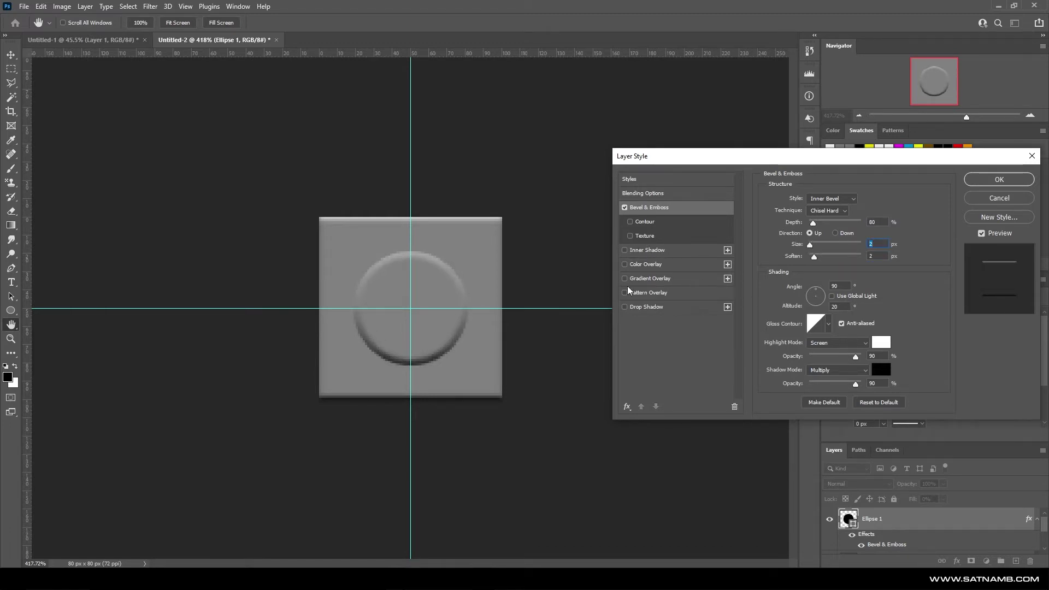
# Step: Add a drop shadow to the stud with 61% opacity, 6 px distance, 14% spread and 6 px size
pyautogui.click(624, 306)
pyautogui.click(646, 307)
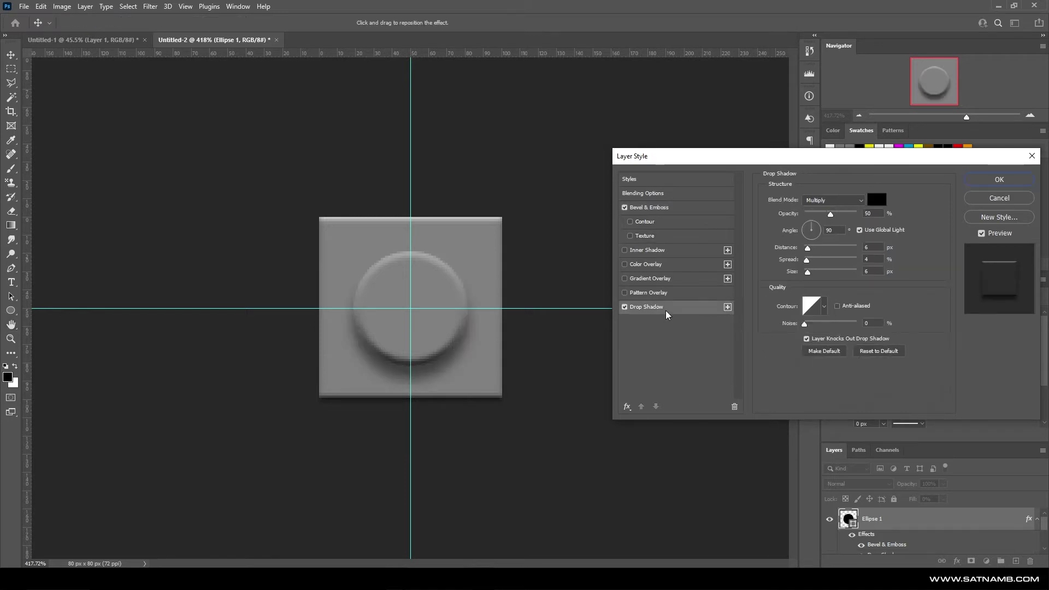
pyautogui.moveTo(830, 213); pyautogui.dragTo(836, 214)
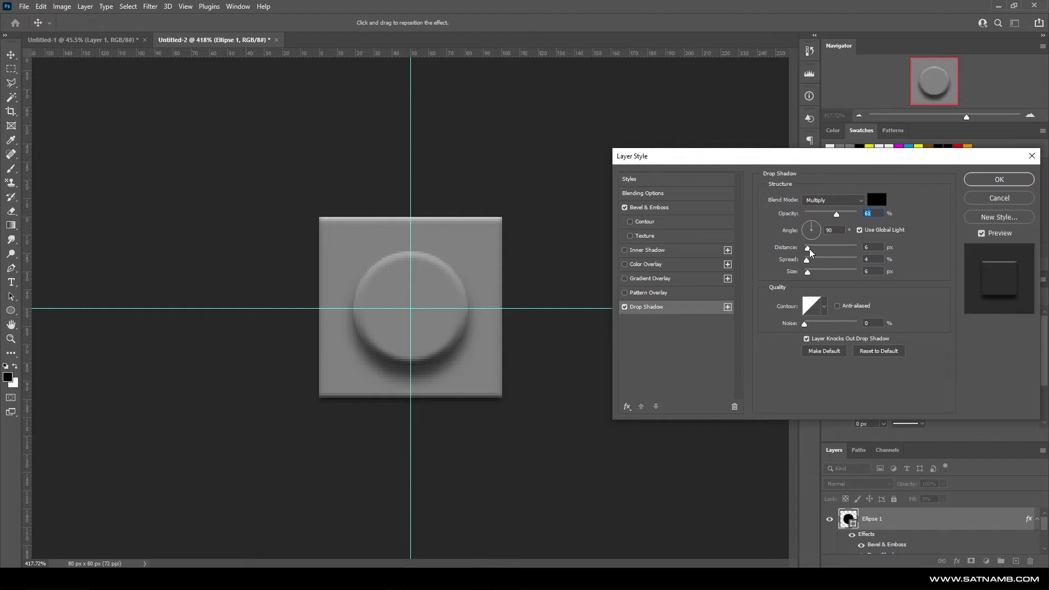
pyautogui.moveTo(808, 248); pyautogui.dragTo(809, 250)
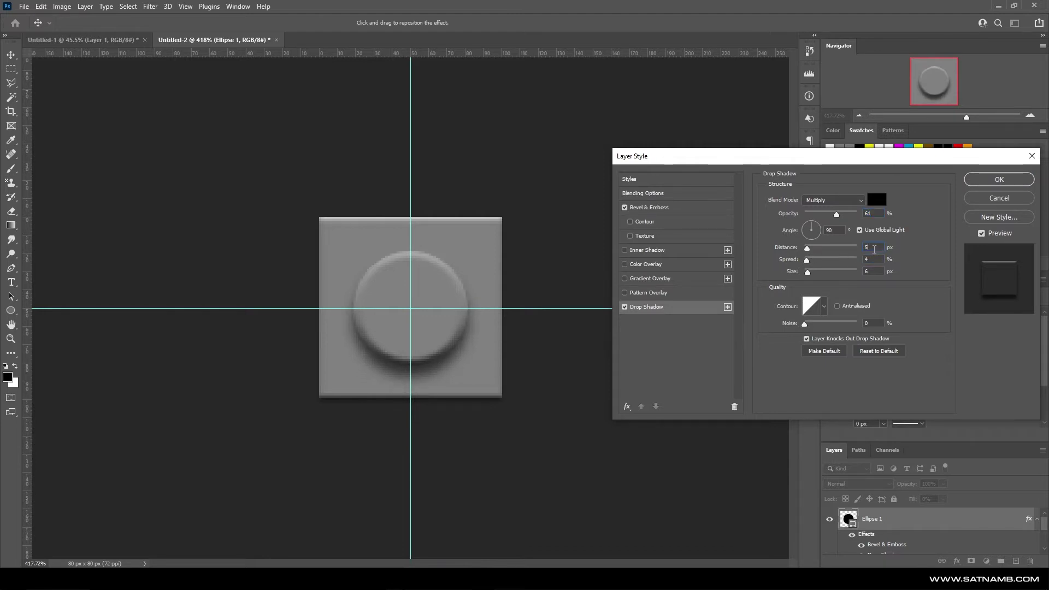
pyautogui.press('Up')
pyautogui.moveTo(808, 261); pyautogui.dragTo(815, 264)
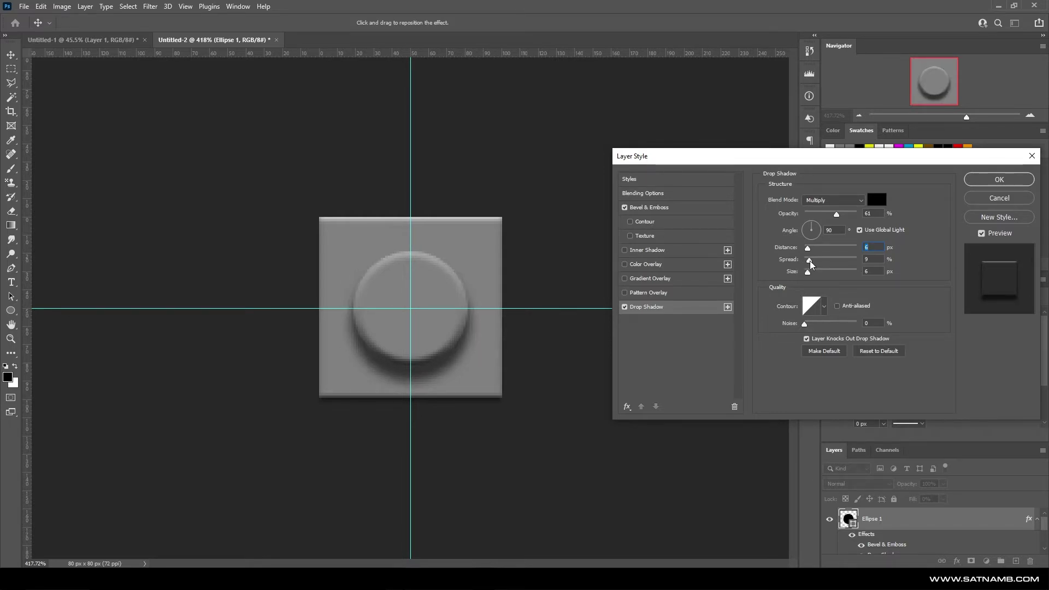
pyautogui.moveTo(811, 264); pyautogui.dragTo(812, 266)
pyautogui.moveTo(810, 272); pyautogui.dragTo(809, 274)
pyautogui.press('Tab')
# Step: Pick a curved shadow contour after comparing several, and apply the drop shadow
pyautogui.click(823, 306)
pyautogui.click(775, 331)
pyautogui.click(809, 331)
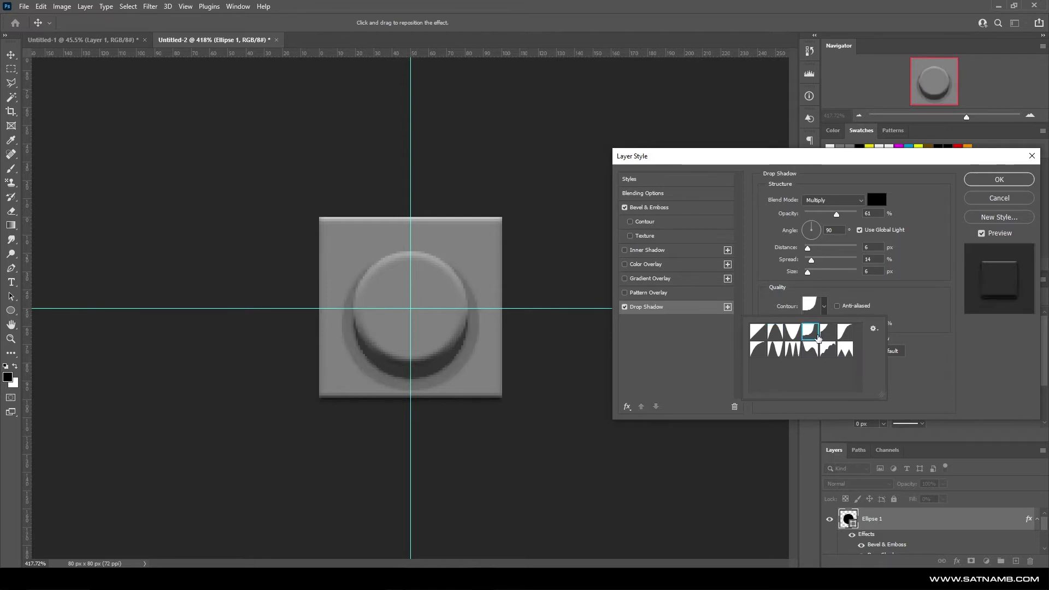
pyautogui.click(844, 331)
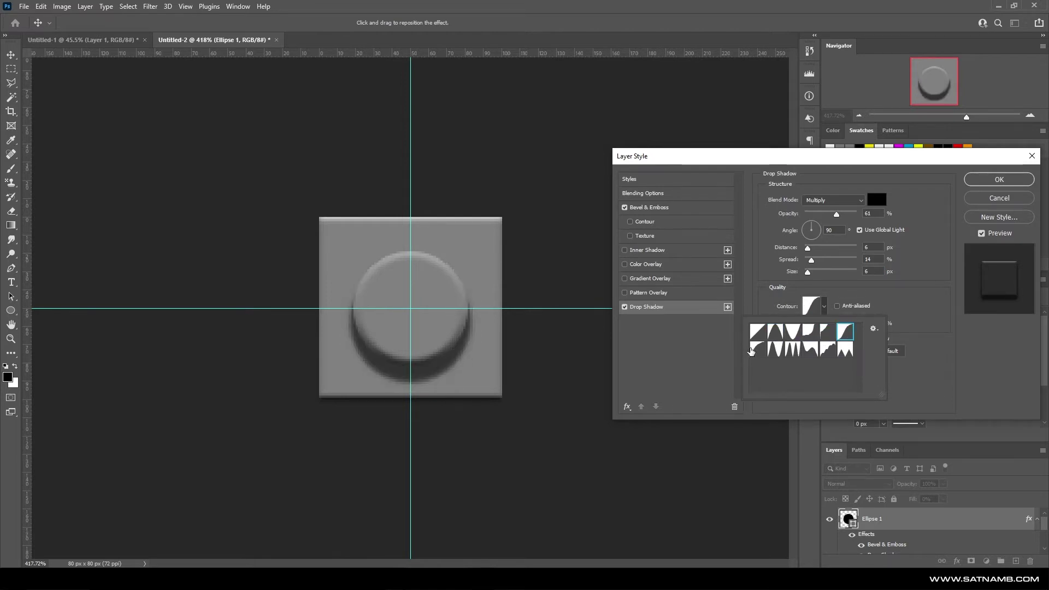
pyautogui.click(765, 335)
pyautogui.click(845, 333)
pyautogui.click(756, 349)
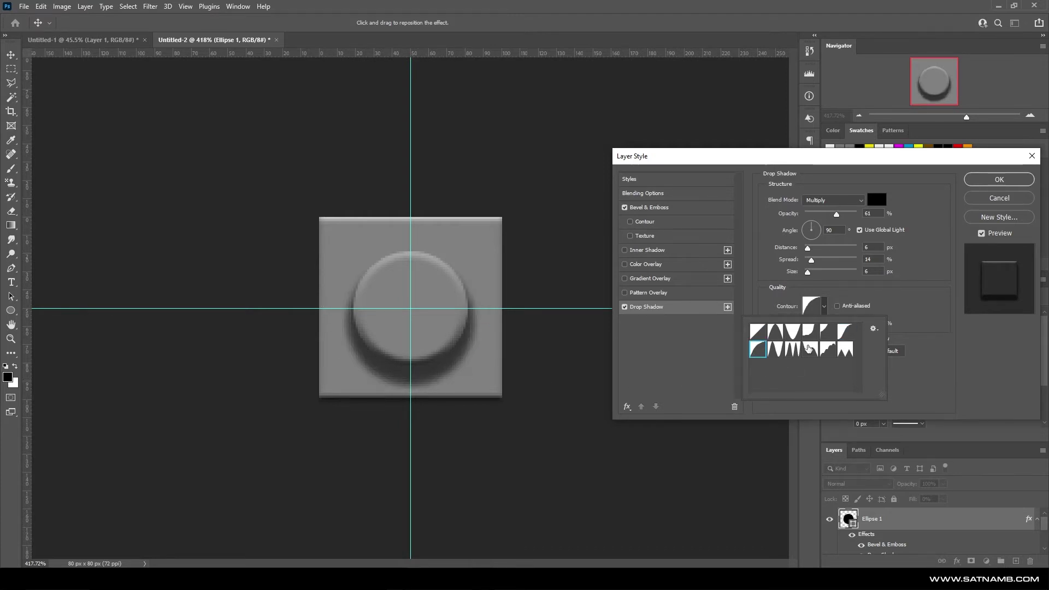
pyautogui.click(758, 331)
pyautogui.click(846, 331)
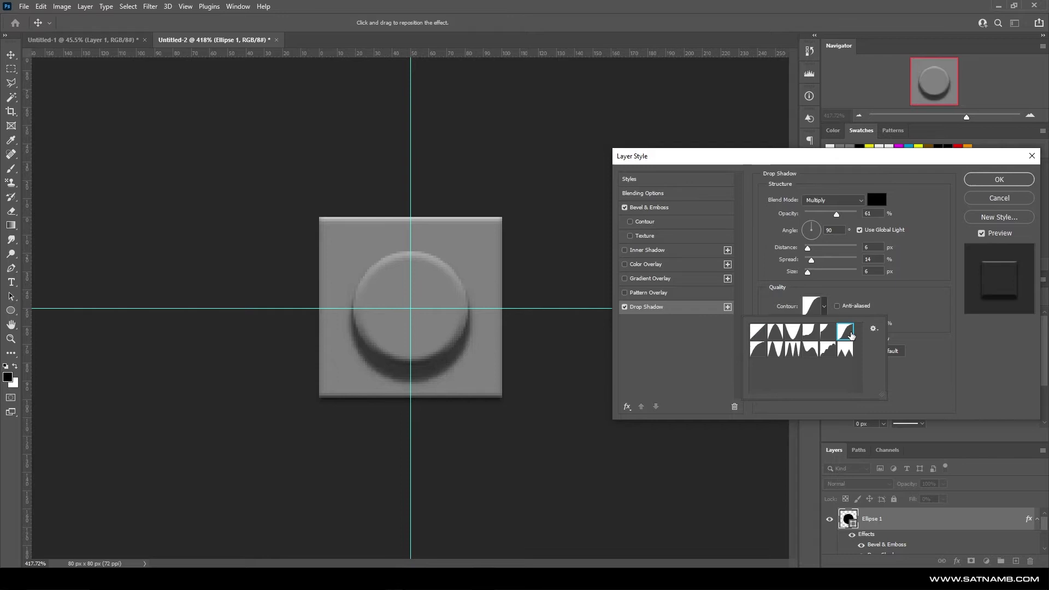
pyautogui.click(996, 334)
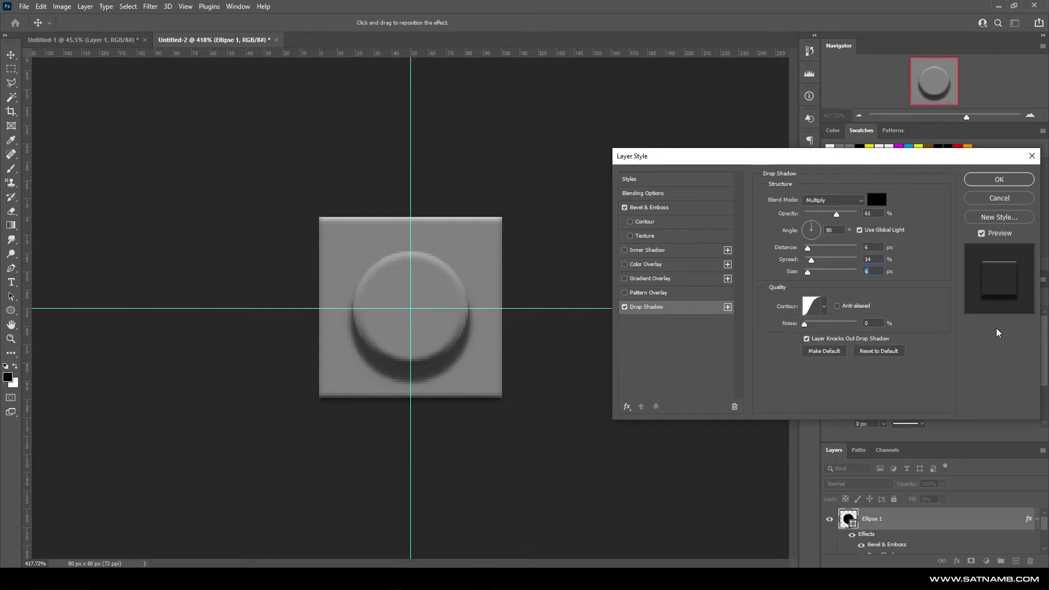
pyautogui.click(997, 181)
# Step: Lower Layer 0's bevel shadow opacity to 40% and hide the guides
pyautogui.click(574, 209)
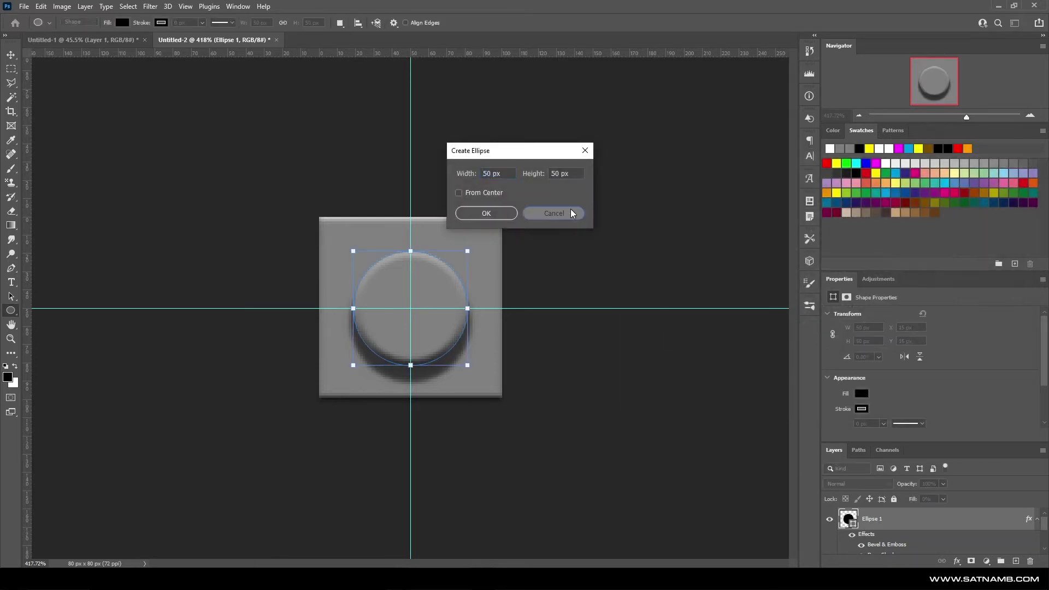
pyautogui.click(553, 213)
pyautogui.scroll(-2, 874, 524)
pyautogui.click(890, 528)
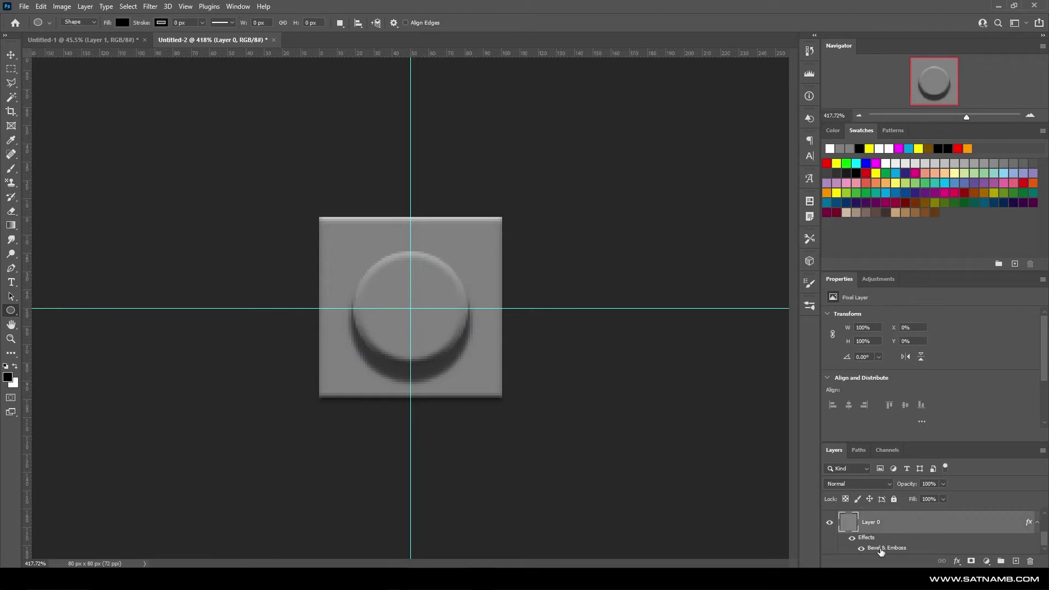
pyautogui.doubleClick(880, 549)
pyautogui.moveTo(847, 381)
pyautogui.mouseDown()
pyautogui.moveTo(818, 383)
pyautogui.moveTo(828, 384)
pyautogui.mouseUp()
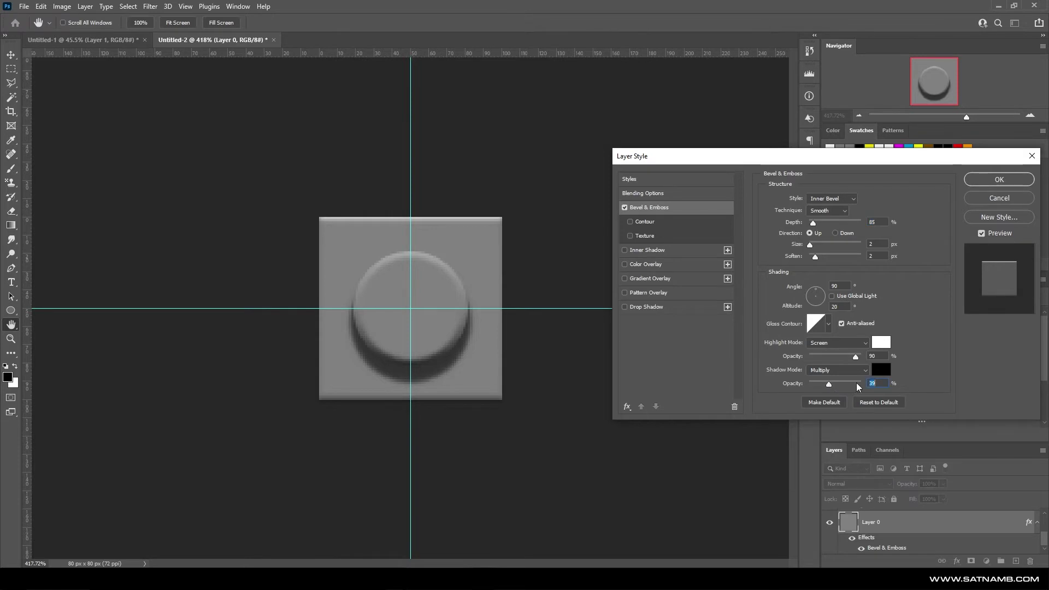
pyautogui.click(994, 184)
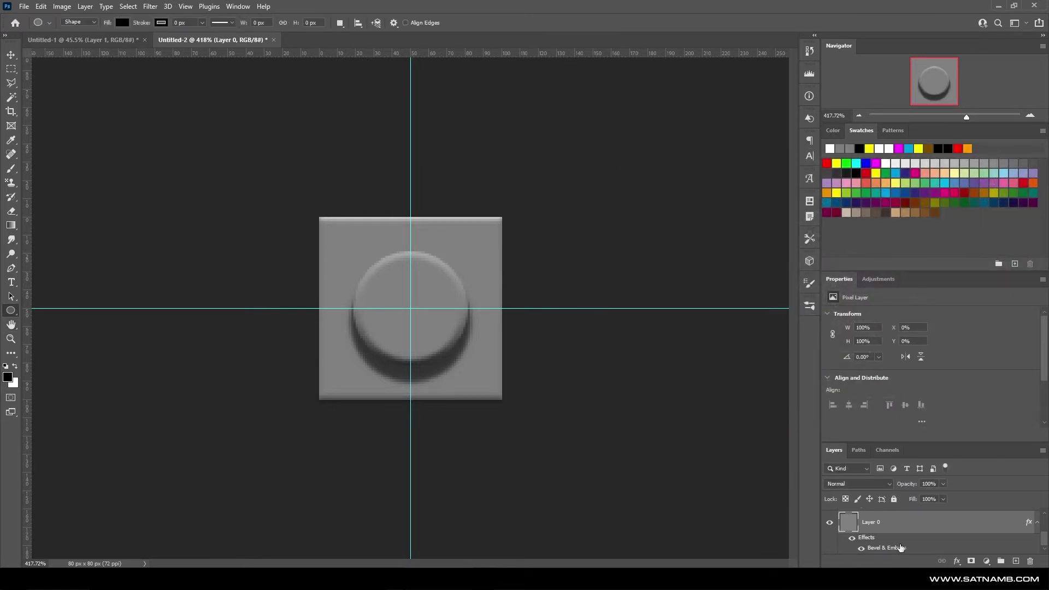
pyautogui.hotkey('ctrl', ';')
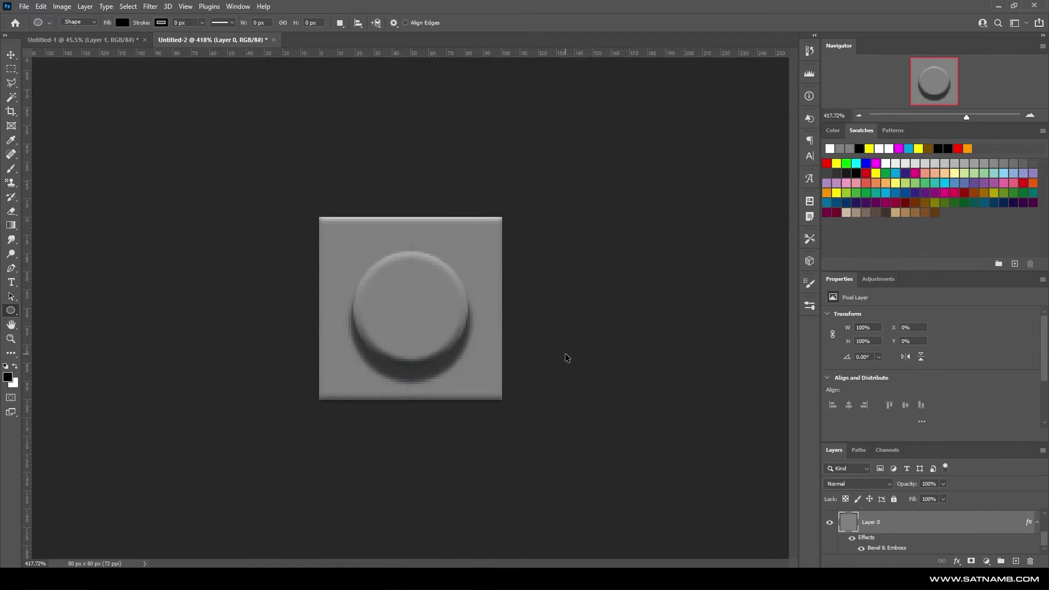
# Step: Select the stud tile and define it as a pattern named Lego_Block
pyautogui.click(13, 69)
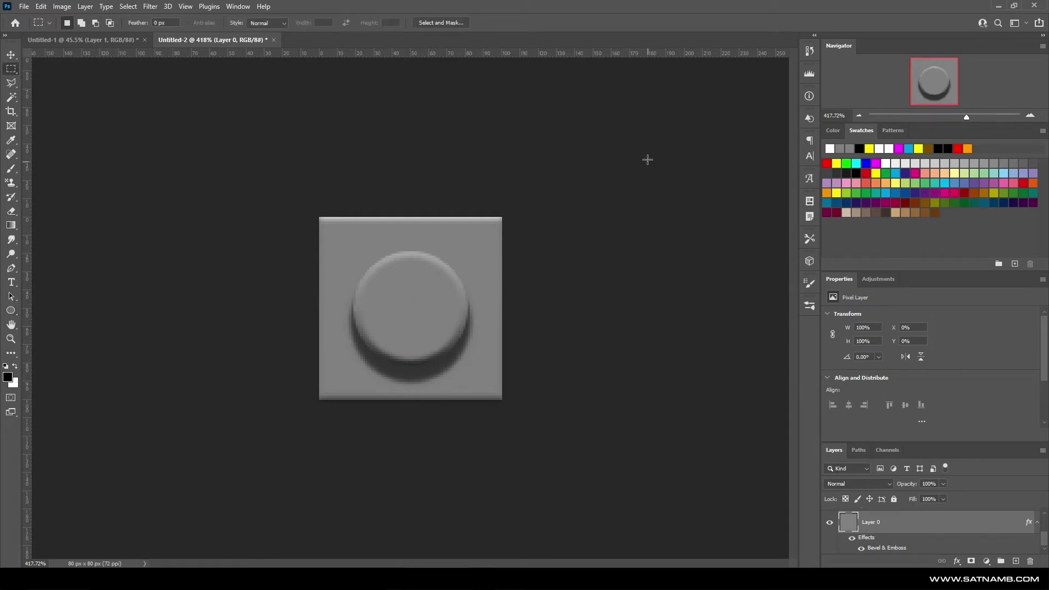
pyautogui.moveTo(647, 159); pyautogui.dragTo(205, 434)
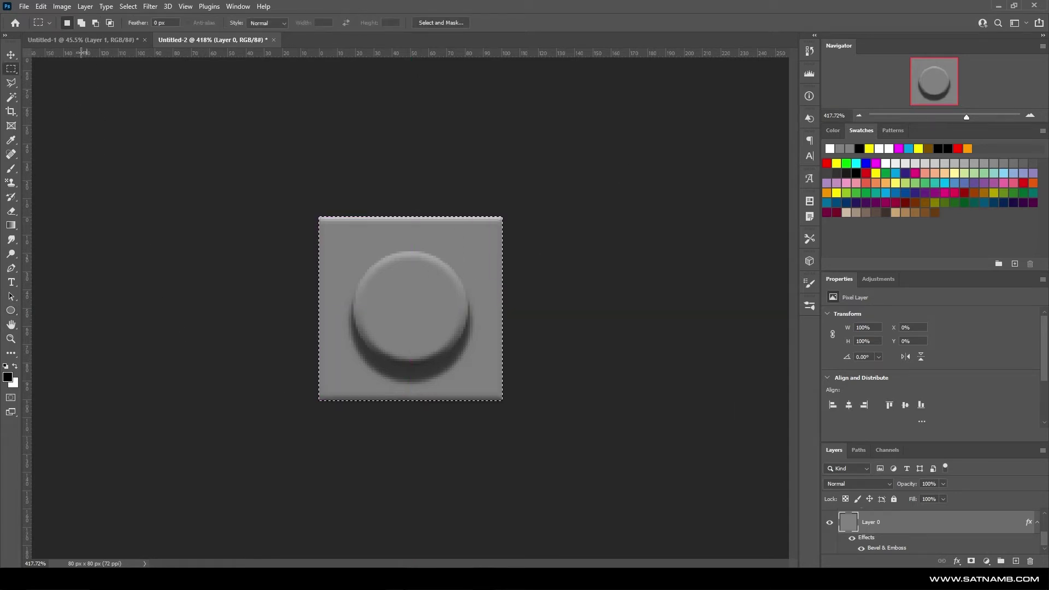
pyautogui.click(41, 6)
pyautogui.click(71, 314)
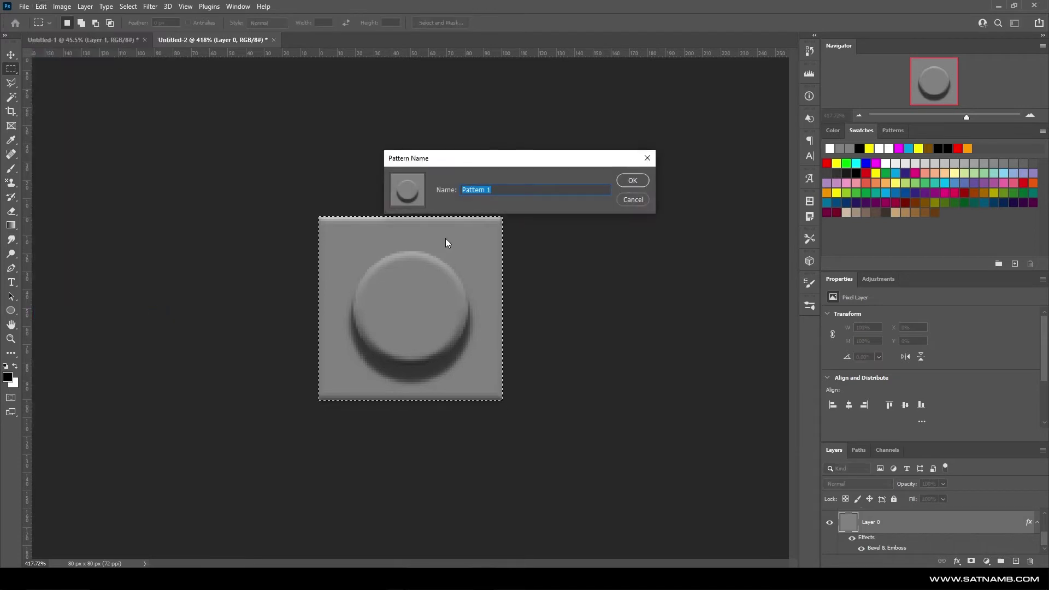
pyautogui.write('Leg')
pyautogui.write('o_Bloxk')
pyautogui.write('ck')
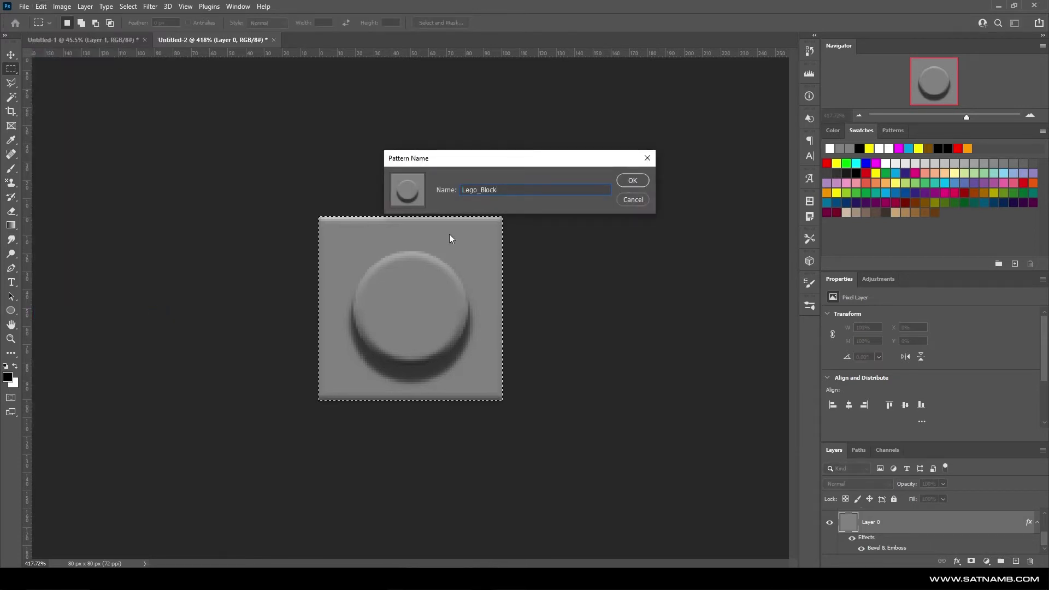
pyautogui.click(632, 181)
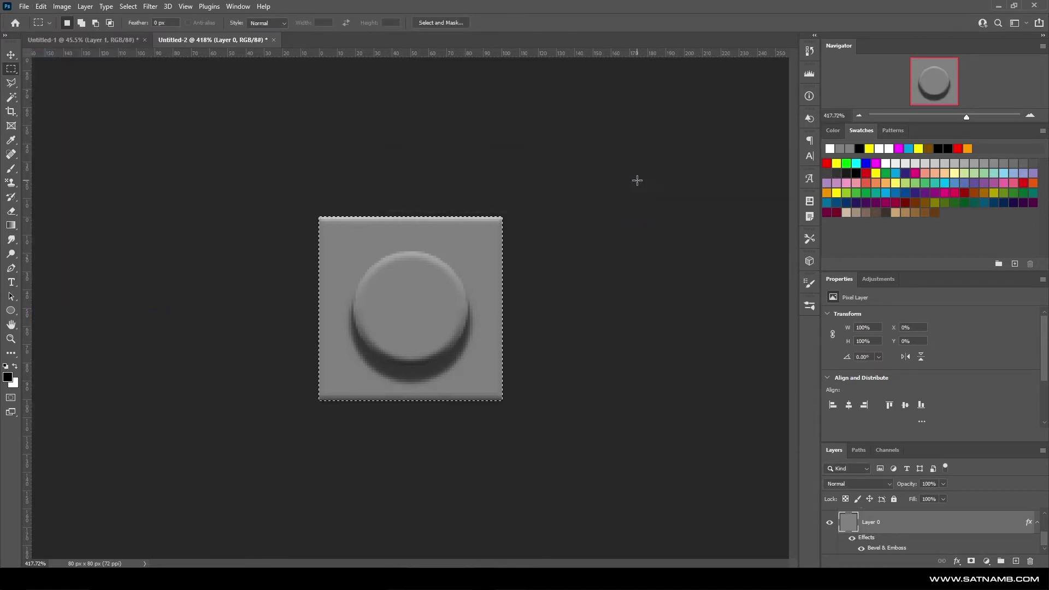
# Step: Add a white-filled Layer 2 above the Mario smart object in Untitled-1
pyautogui.click(83, 42)
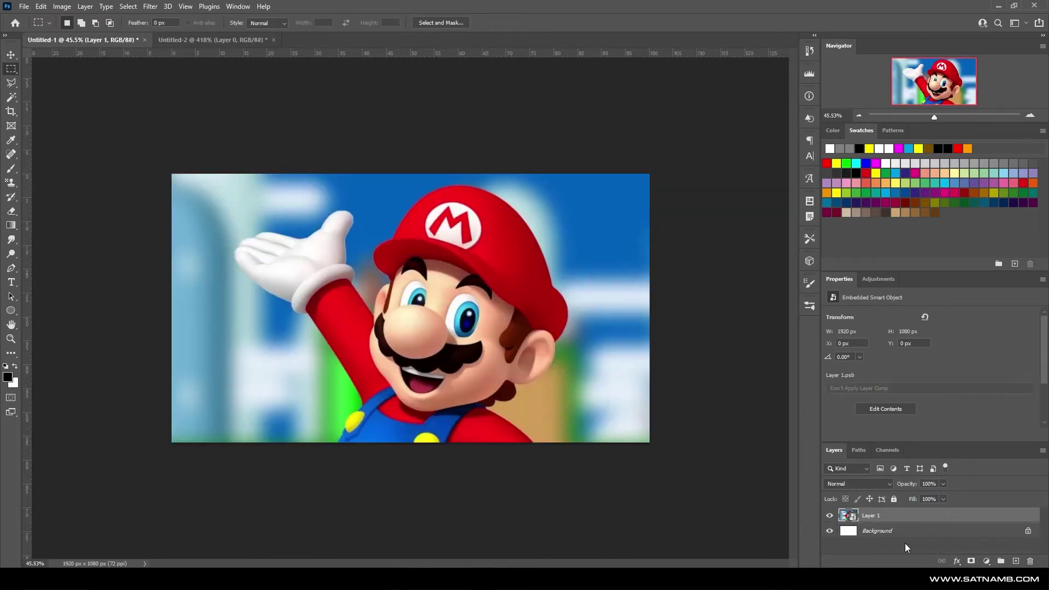
pyautogui.click(1016, 562)
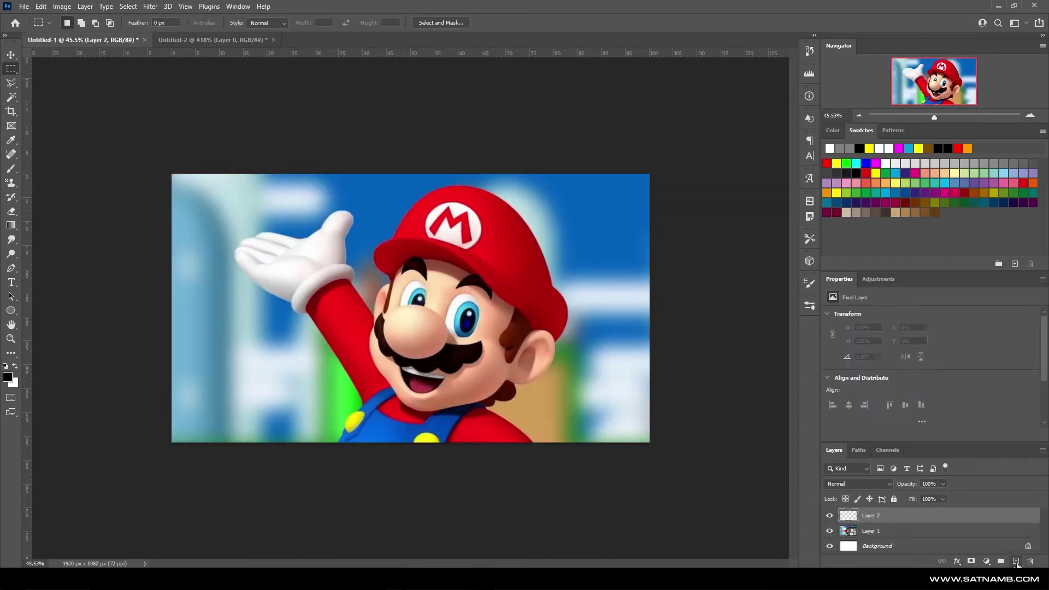
pyautogui.hotkey('ctrl', 'BackSpace')
pyautogui.doubleClick(901, 518)
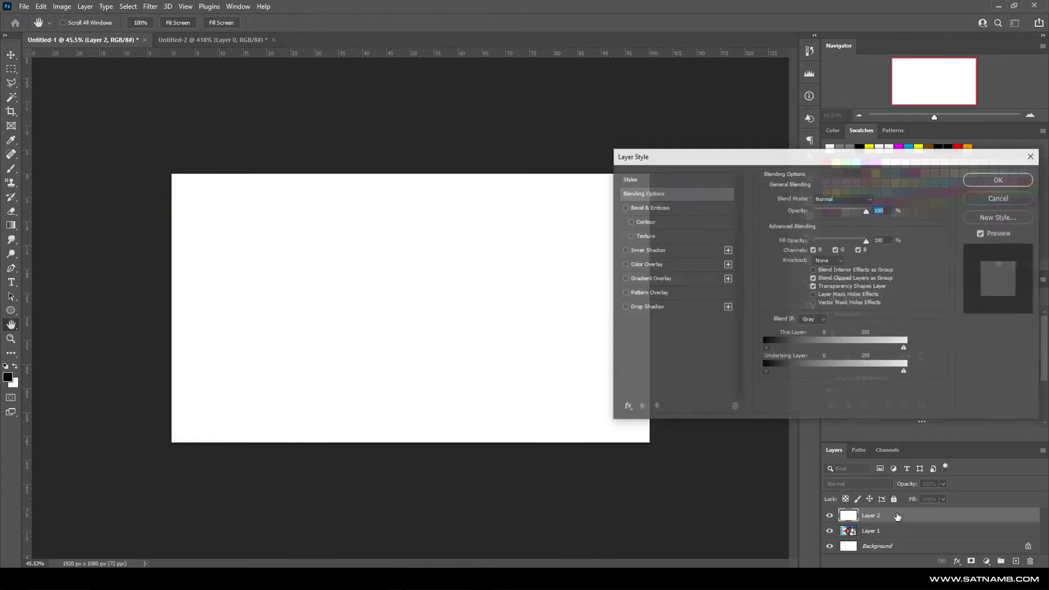
# Step: Add a Lego_Block pattern overlay to Layer 2 and set its fill opacity to 0%
pyautogui.click(646, 293)
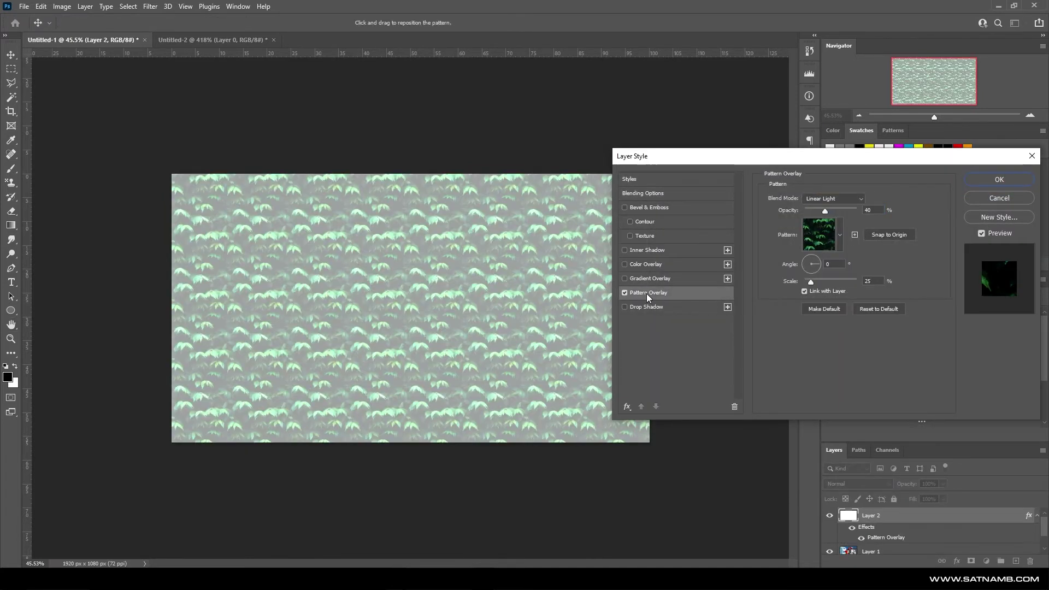
pyautogui.click(840, 235)
pyautogui.click(784, 319)
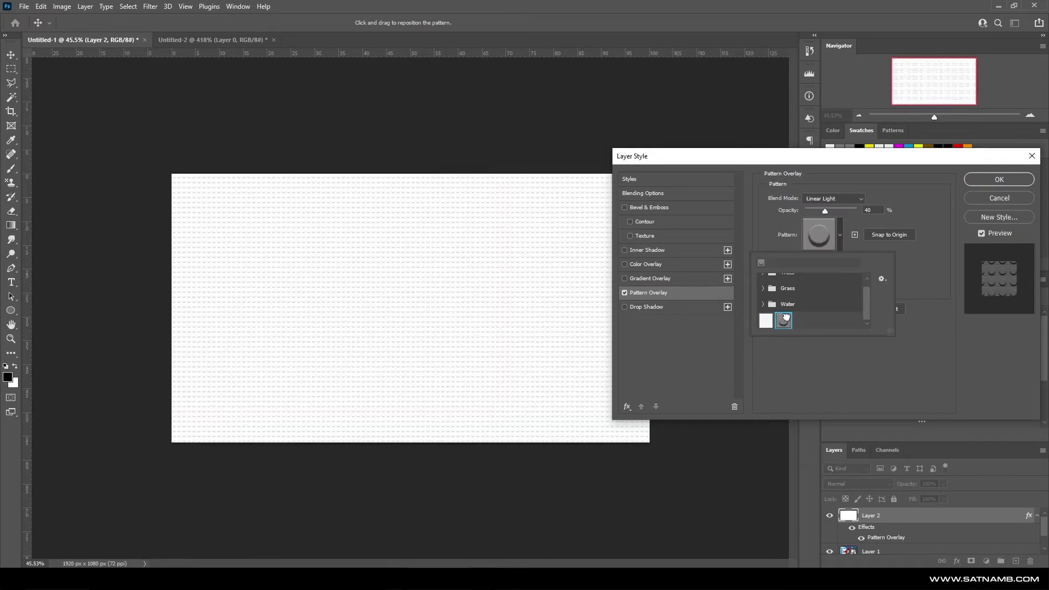
pyautogui.click(921, 303)
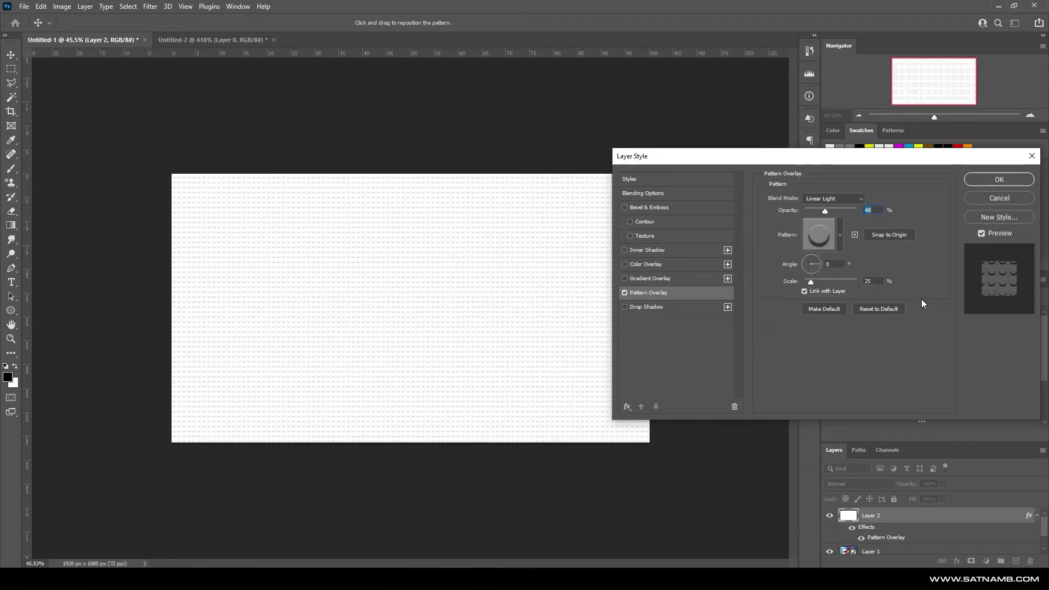
pyautogui.click(668, 193)
pyautogui.click(868, 198)
pyautogui.click(868, 200)
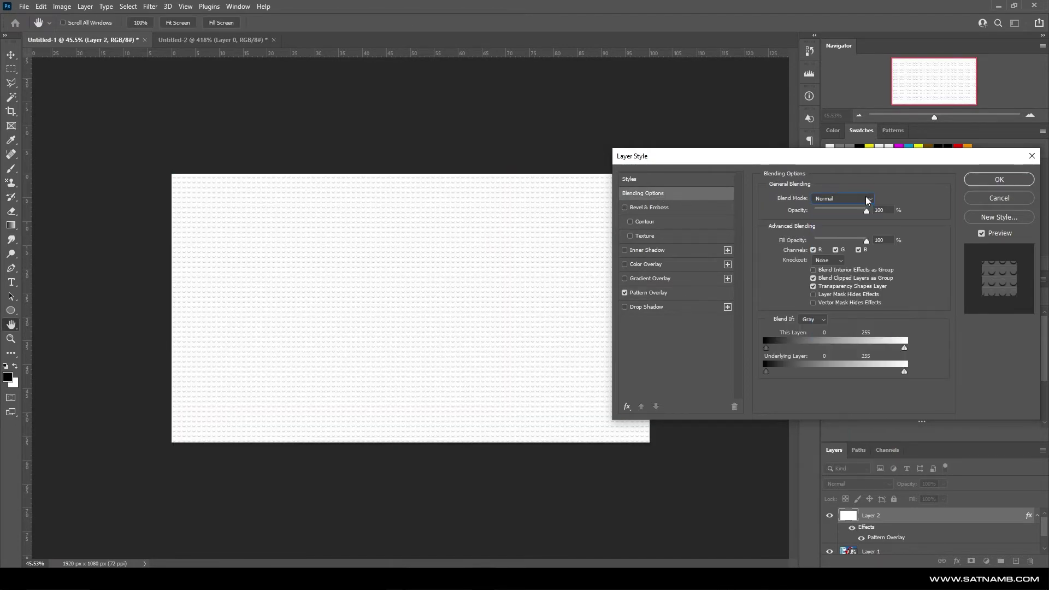
pyautogui.click(656, 293)
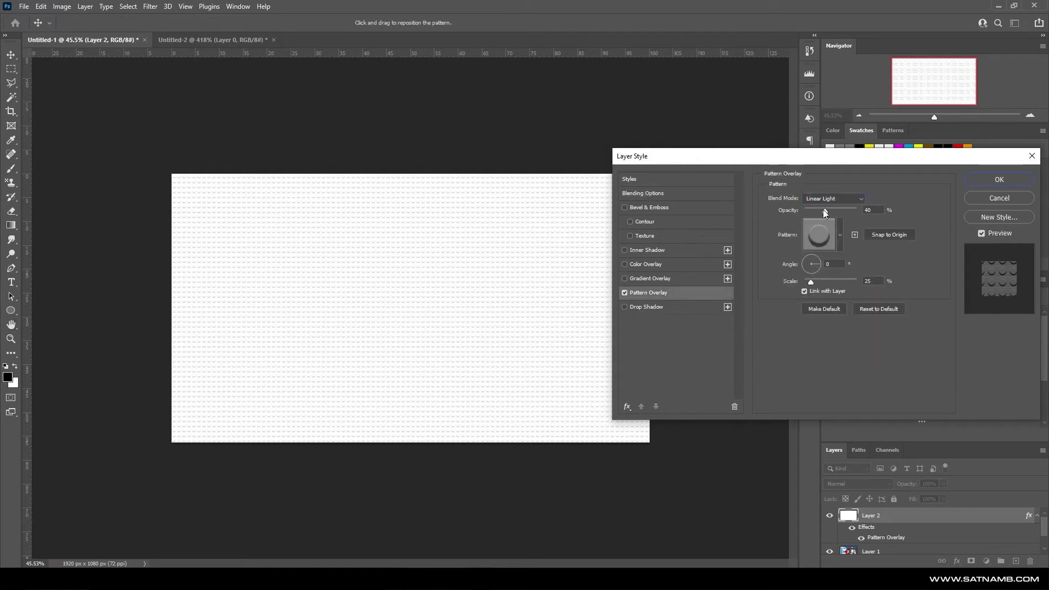
pyautogui.click(704, 176)
pyautogui.click(706, 193)
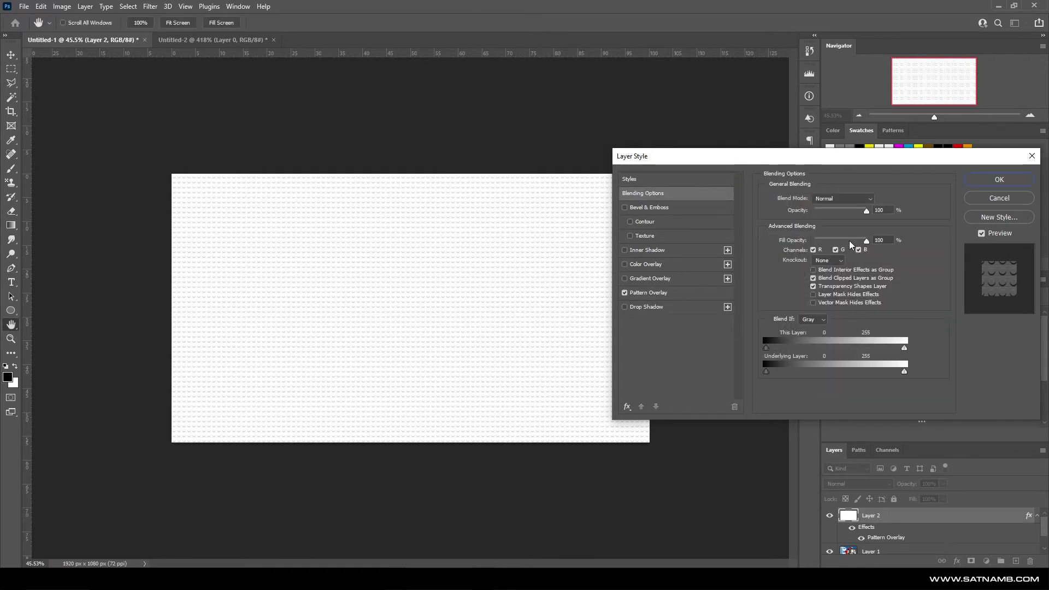
pyautogui.moveTo(851, 245); pyautogui.dragTo(773, 240)
# Step: Blend the stud overlay in Linear Light at 40% opacity and 25% scale, then apply it
pyautogui.click(670, 296)
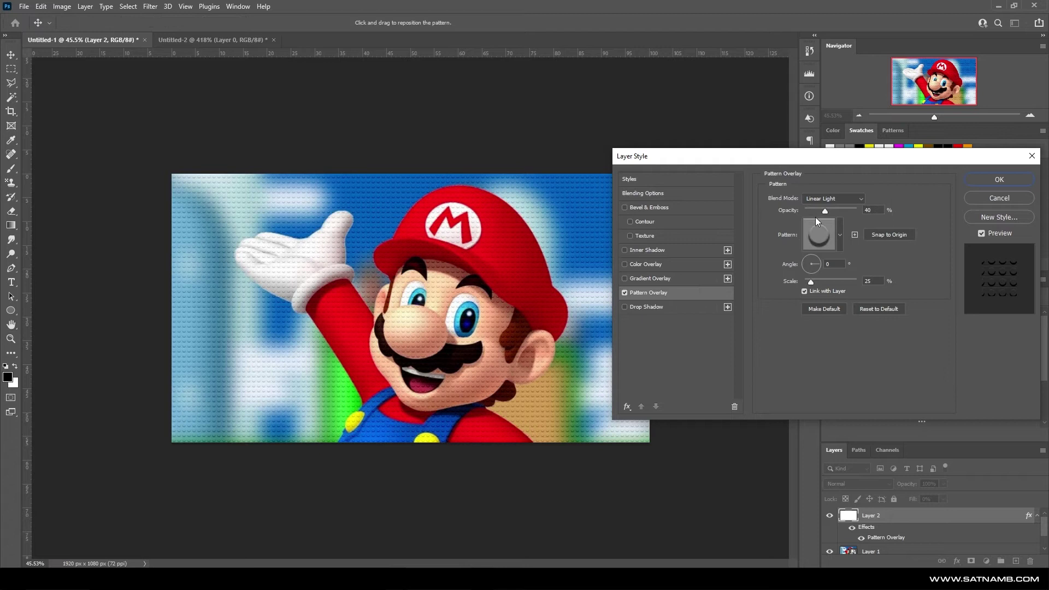
pyautogui.click(824, 198)
pyautogui.click(819, 358)
pyautogui.click(833, 198)
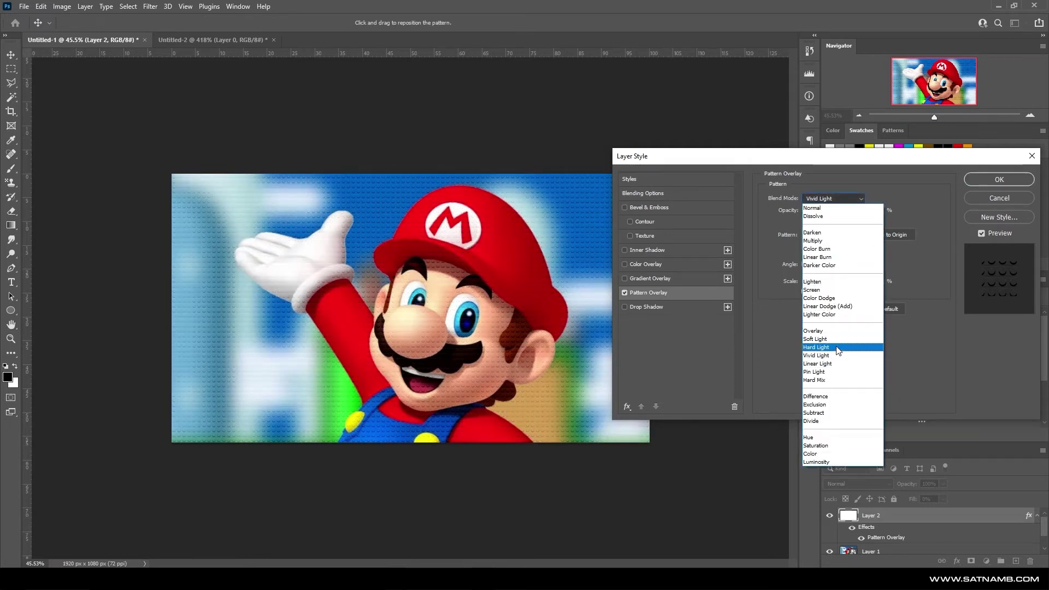
pyautogui.click(820, 363)
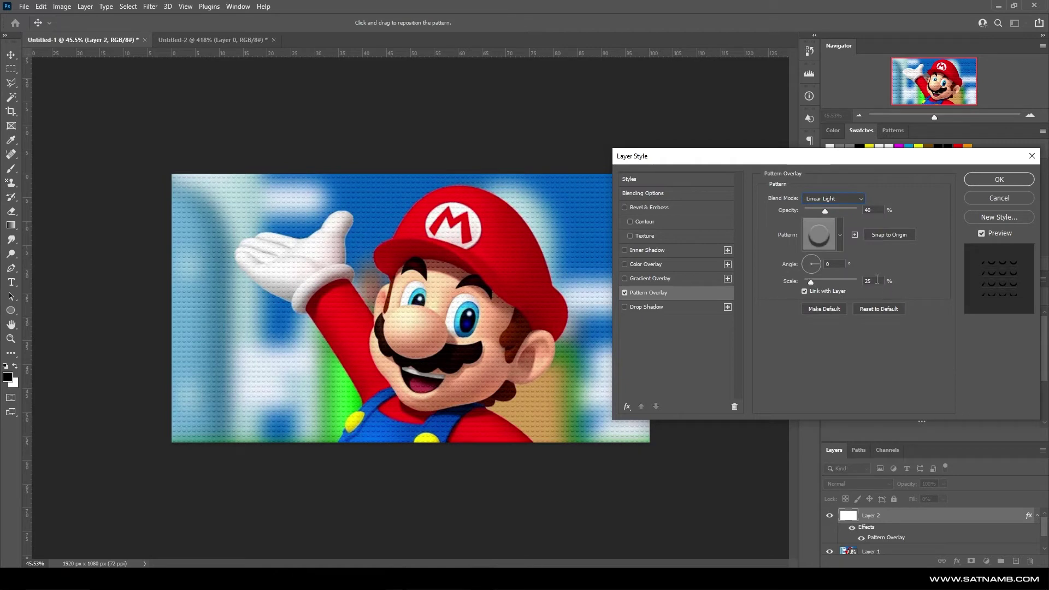
pyautogui.click(977, 179)
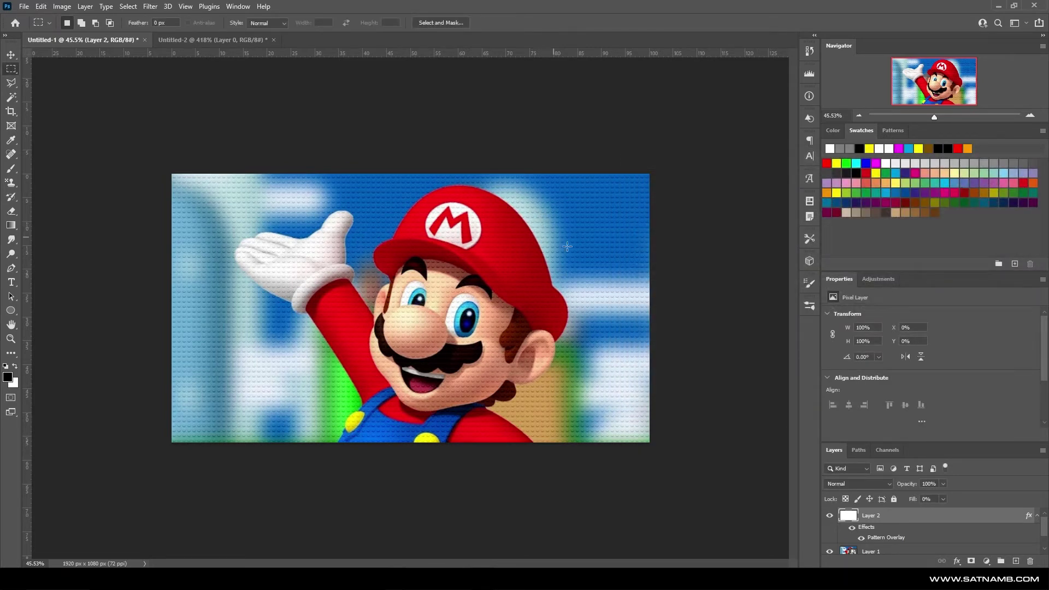
pyautogui.scroll(-2, 896, 543)
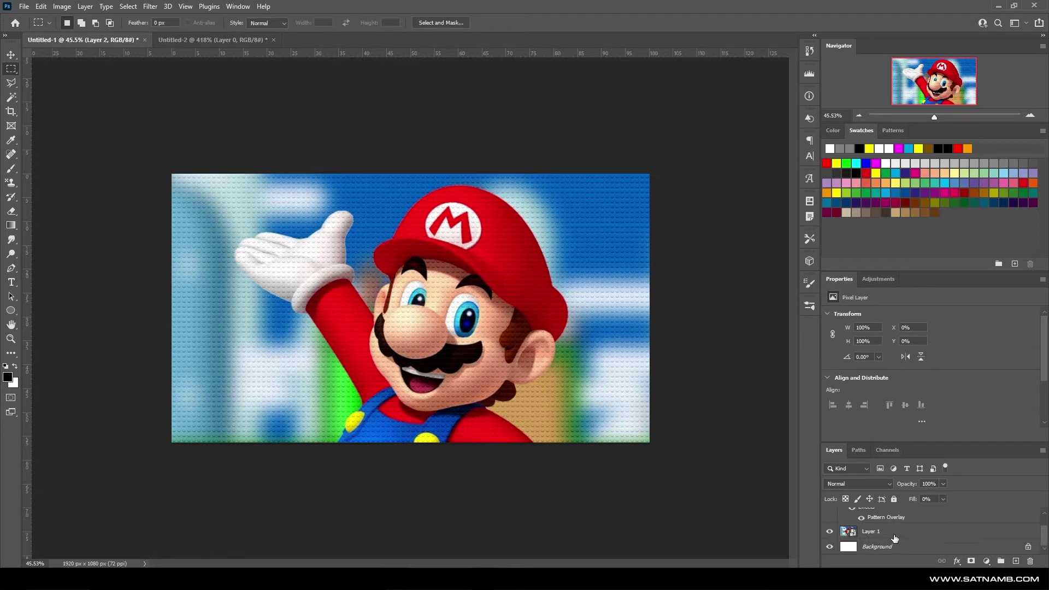
pyautogui.click(894, 535)
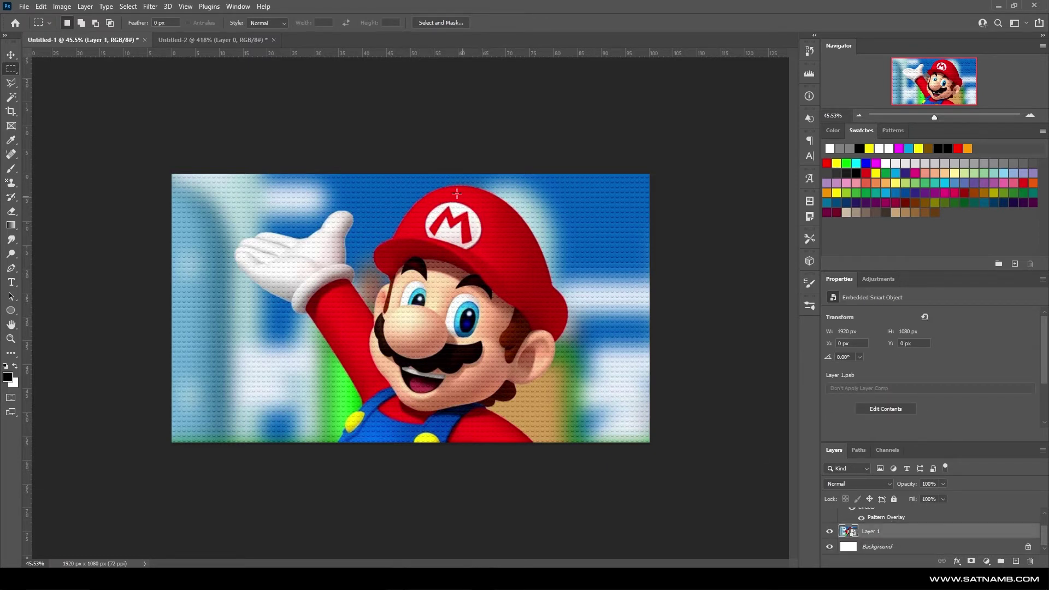
# Step: Apply a Mosaic filter with 20-pixel square cells to Layer 1 and zoom in to inspect the blocks
pyautogui.click(156, 7)
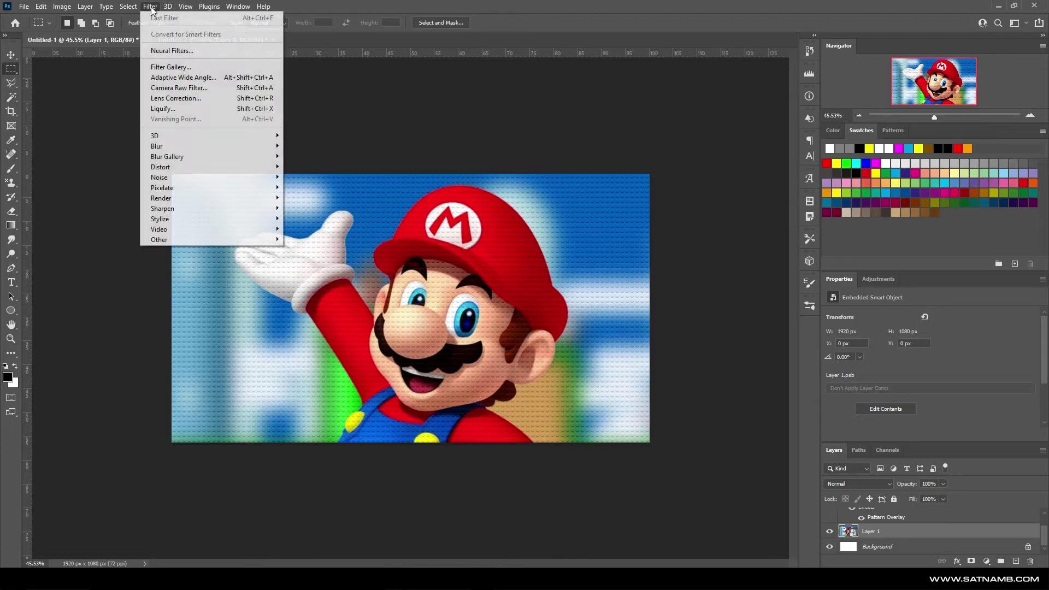
pyautogui.moveTo(204, 188)
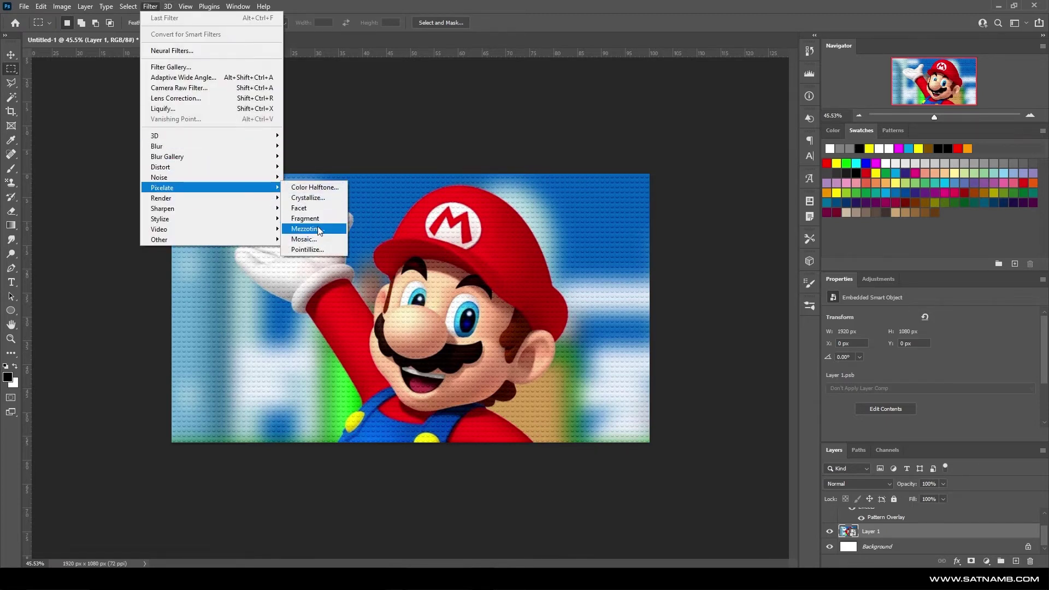
pyautogui.click(311, 240)
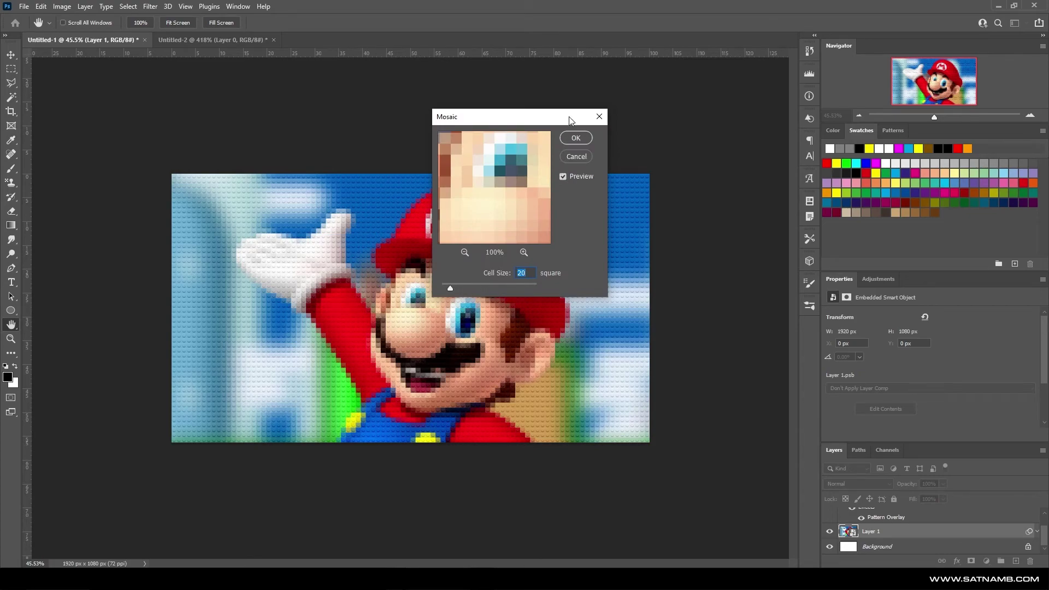
pyautogui.click(576, 136)
pyautogui.press('m')
pyautogui.scroll(6, 371, 167)
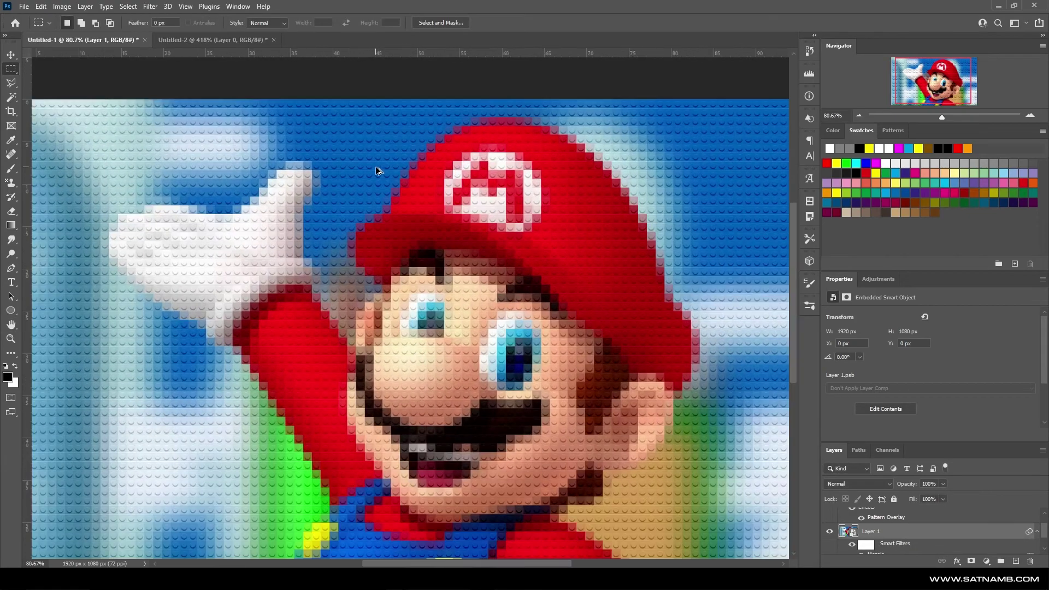
pyautogui.scroll(4, 312, 261)
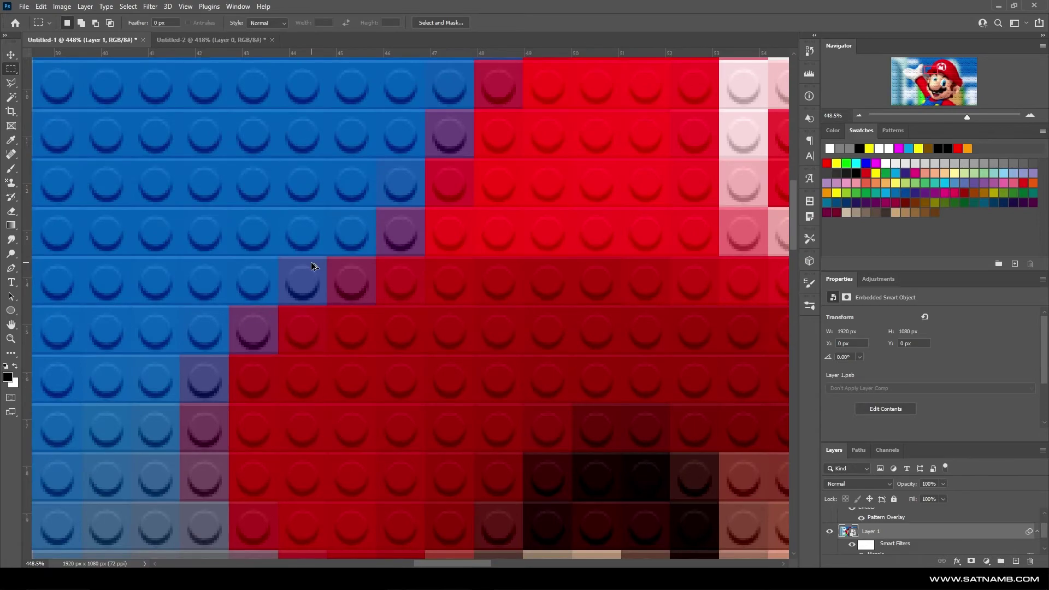
pyautogui.scroll(-5, 311, 266)
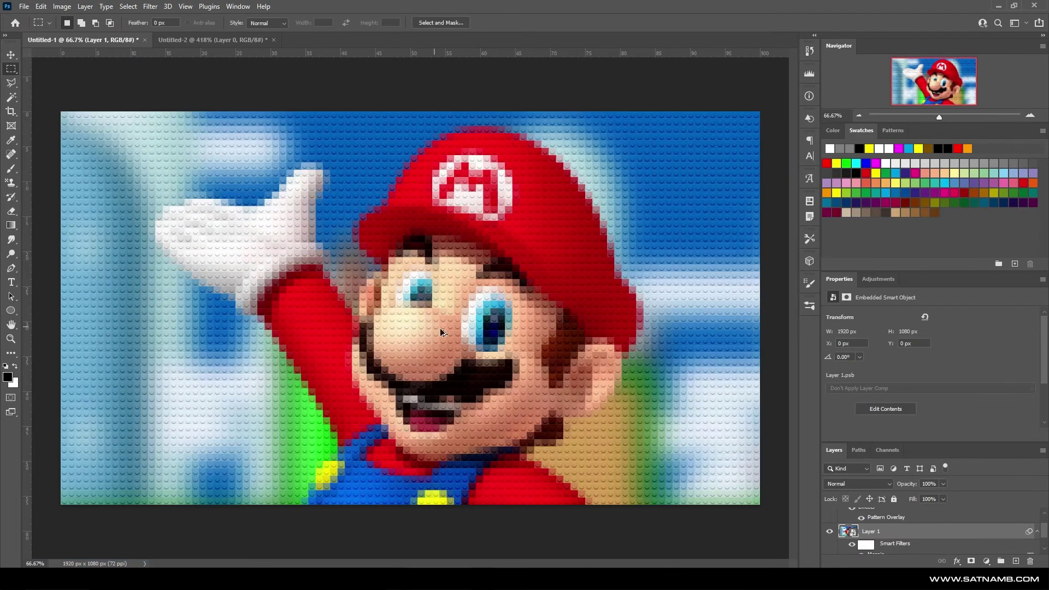
pyautogui.scroll(-4, 499, 343)
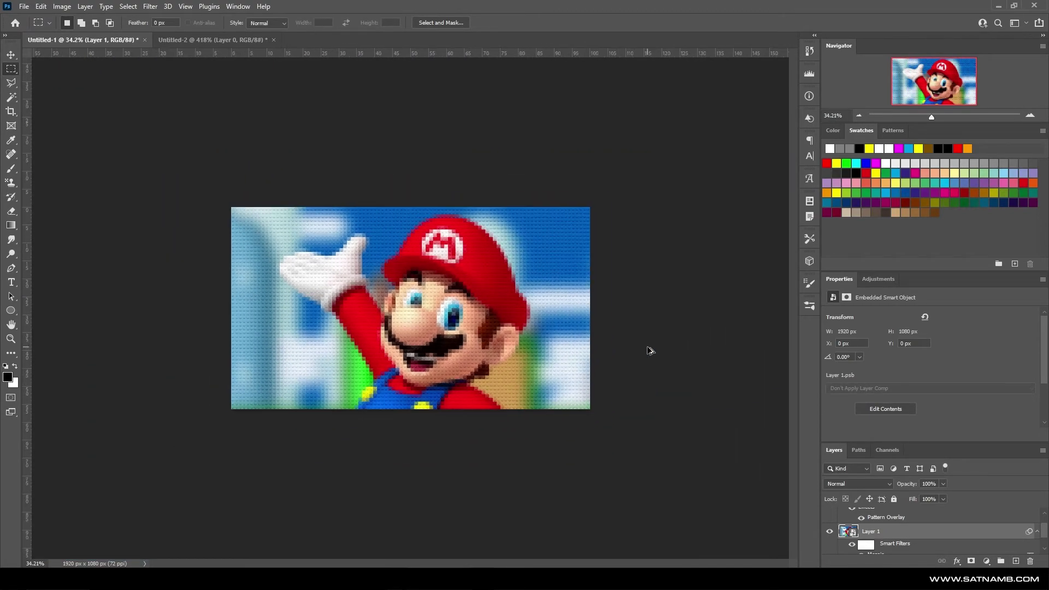
pyautogui.scroll(2, 635, 342)
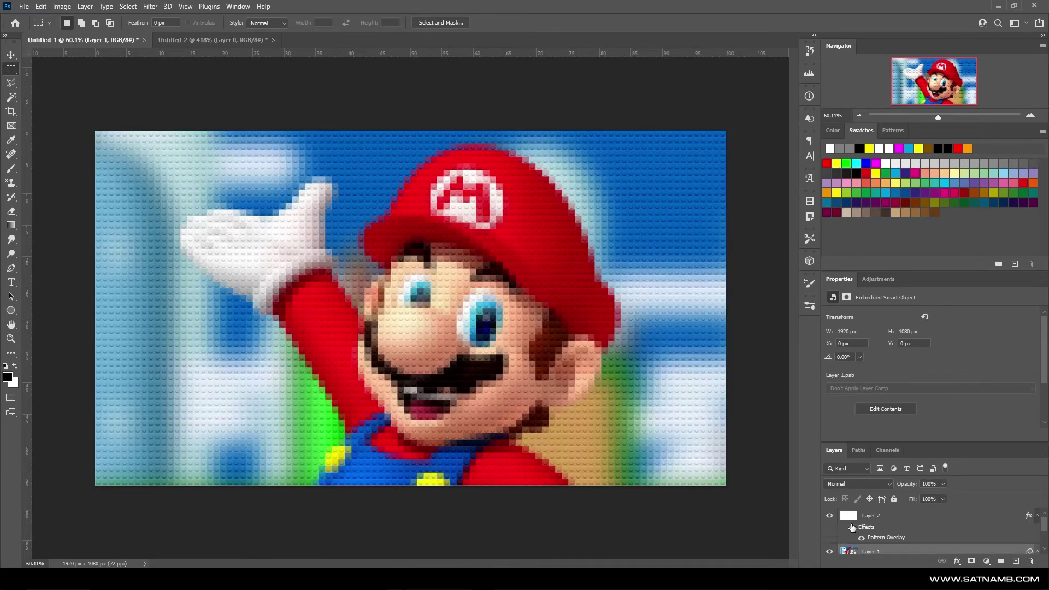
# Step: Open Layer 1's smart object contents for editing, setting the brush to 100% opacity
pyautogui.doubleClick(846, 529)
pyautogui.press('b')
pyautogui.press('0')
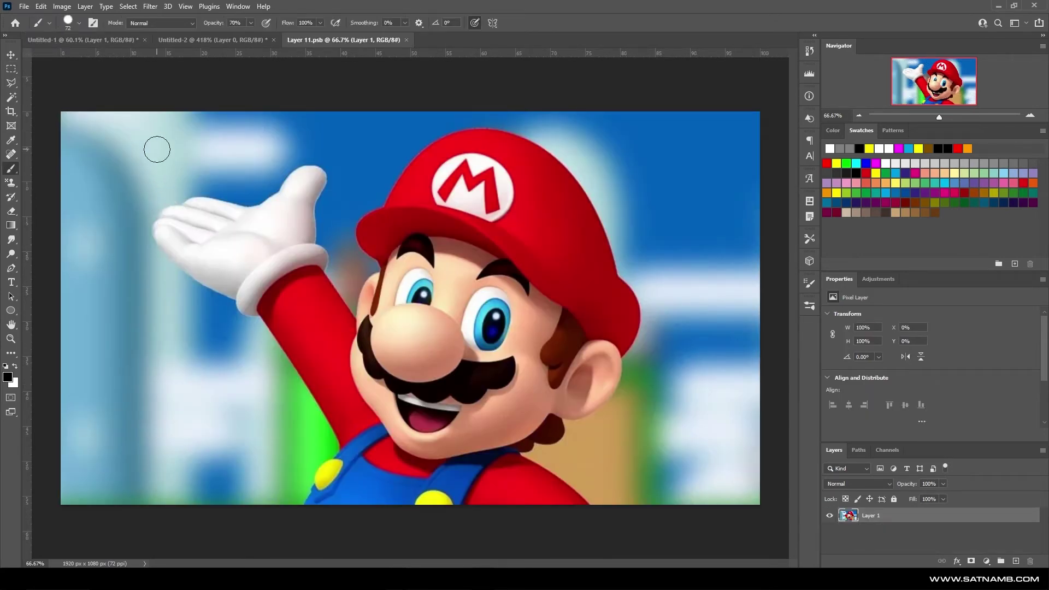
pyautogui.rightClick(250, 224)
pyautogui.click(175, 325)
# Step: Write 'LEGO' text, scale it up to span the canvas, and colour it red
pyautogui.press('t')
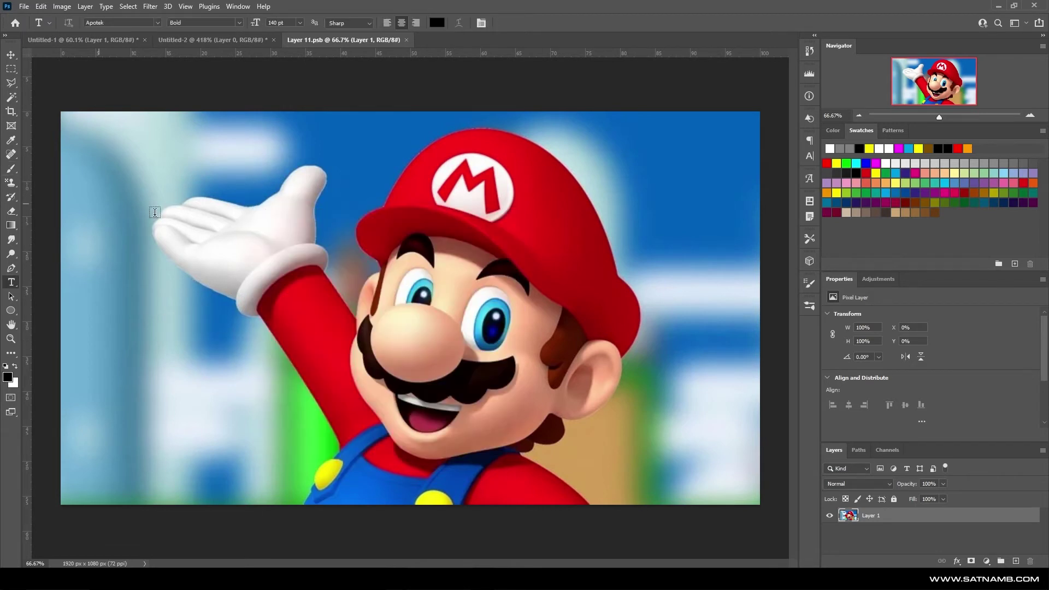
pyautogui.click(193, 309)
pyautogui.write('LEGO')
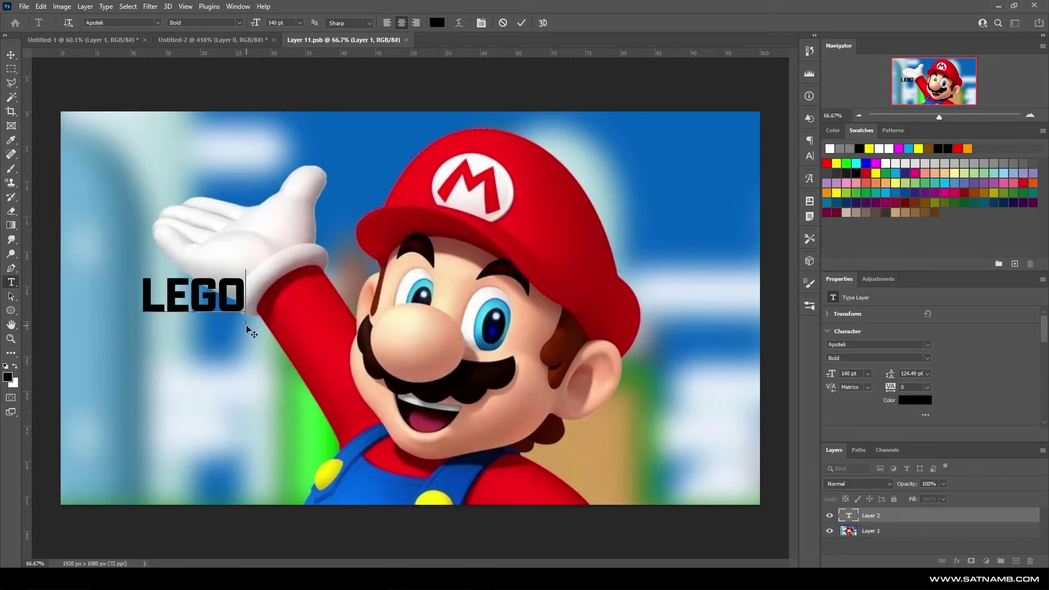
pyautogui.moveTo(245, 323); pyautogui.dragTo(548, 482)
pyautogui.moveTo(549, 269); pyautogui.dragTo(786, 148)
pyautogui.click(825, 164)
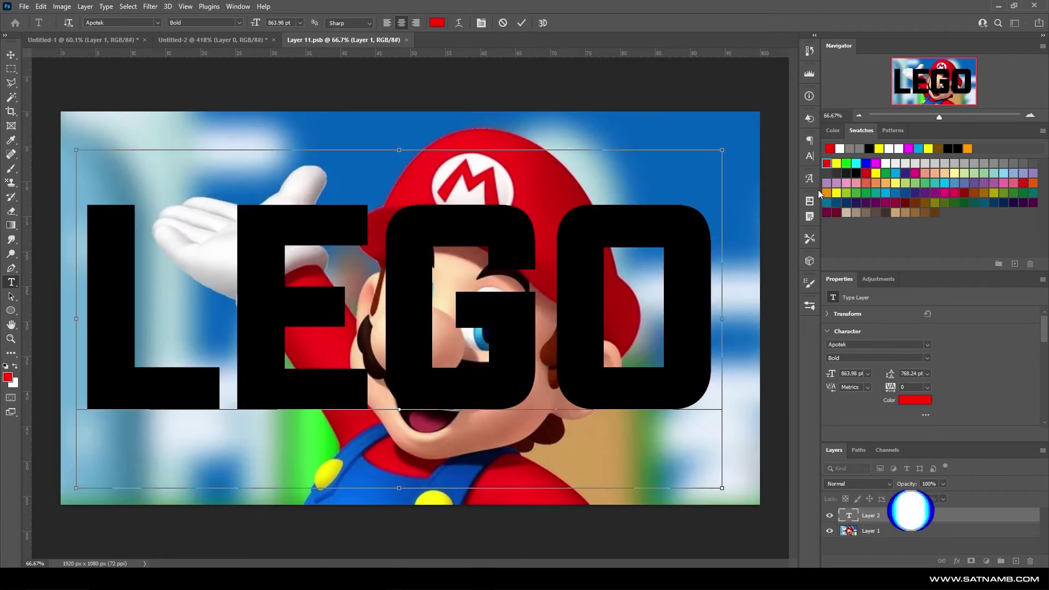
pyautogui.hotkey('ctrl', 'Return')
# Step: Hide the Mario layer and add a new layer filled with white
pyautogui.click(828, 530)
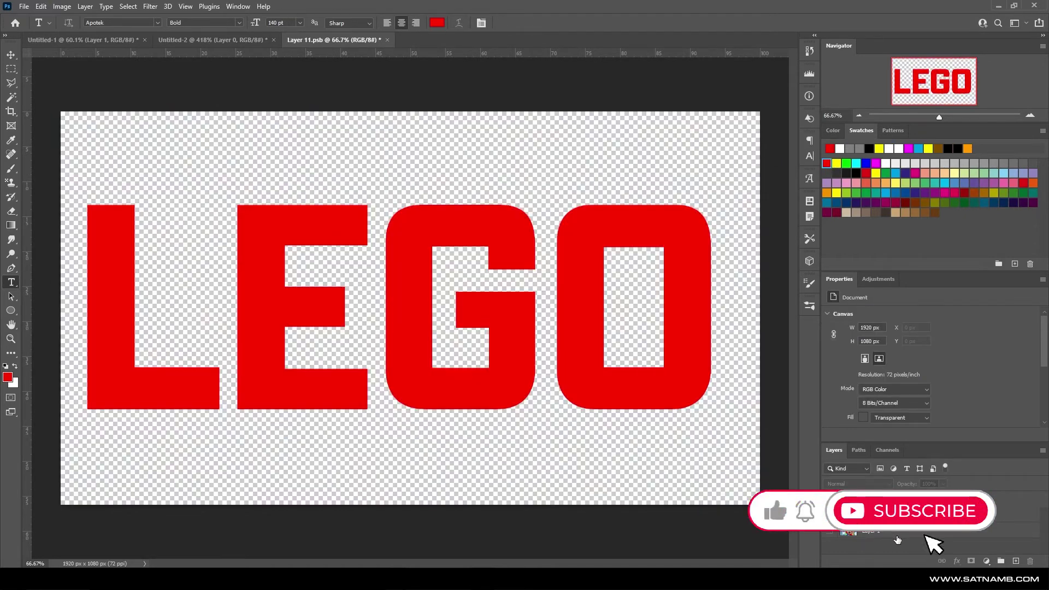
pyautogui.click(901, 530)
pyautogui.press('b')
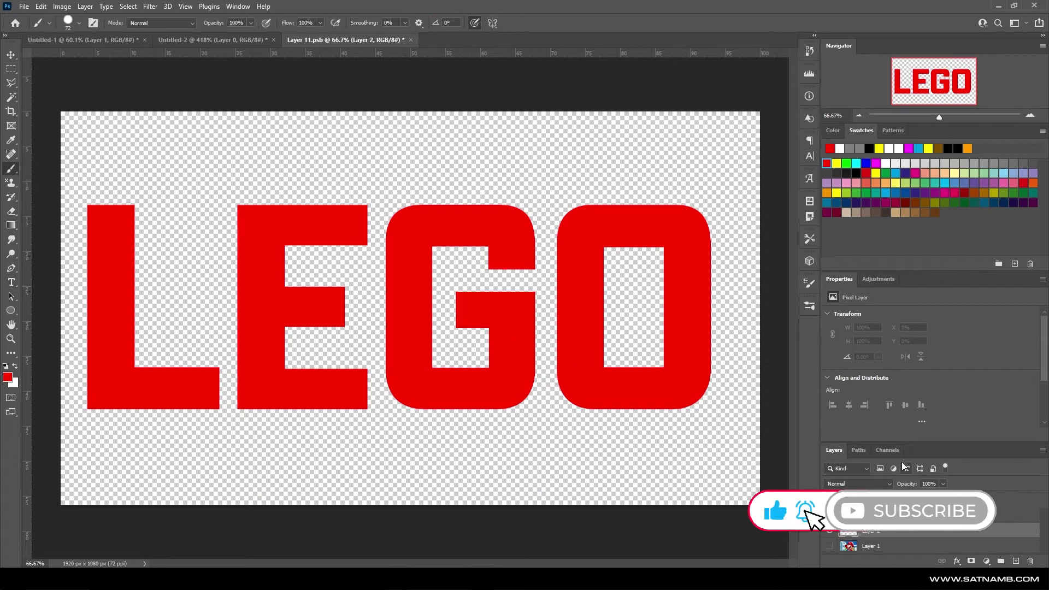
pyautogui.click(885, 163)
pyautogui.hotkey('alt', 'BackSpace')
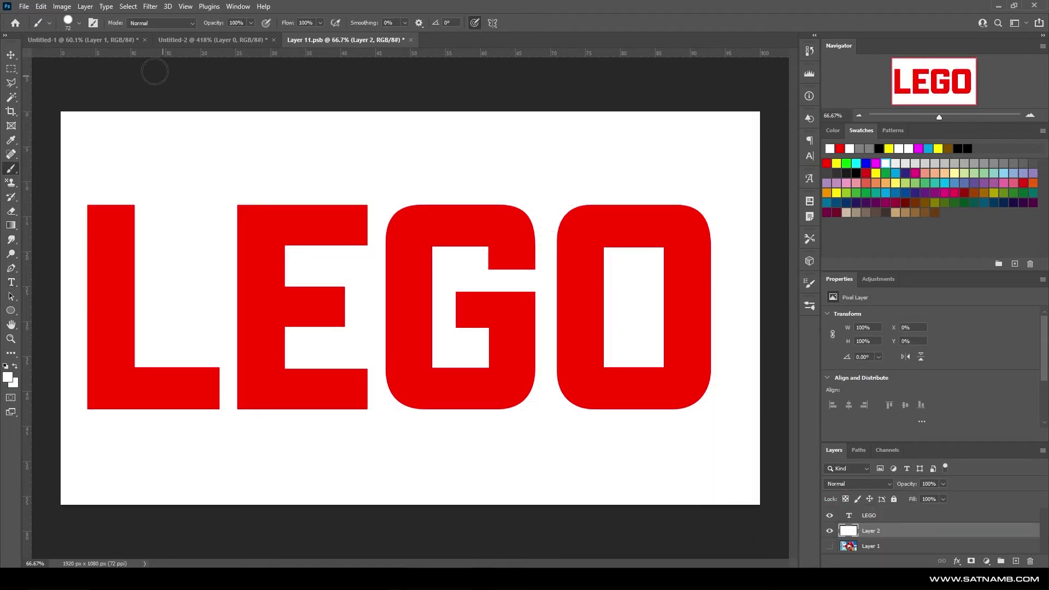
# Step: Return to the Untitled-1 document and zoom in and out on the brick-built LEGO lettering
pyautogui.click(123, 40)
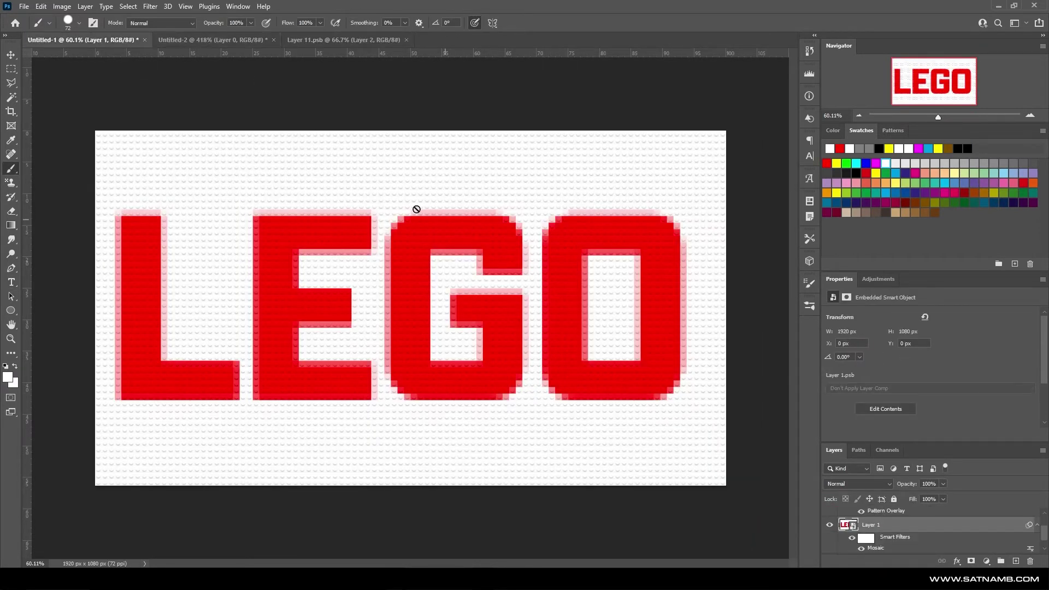
pyautogui.scroll(8, 584, 150)
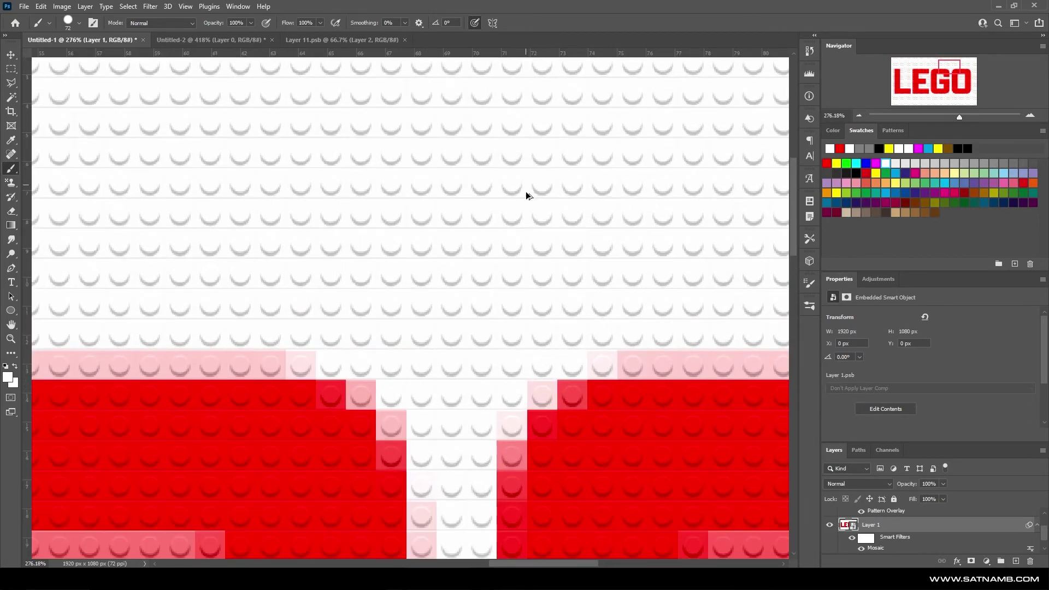
pyautogui.scroll(-3, 517, 234)
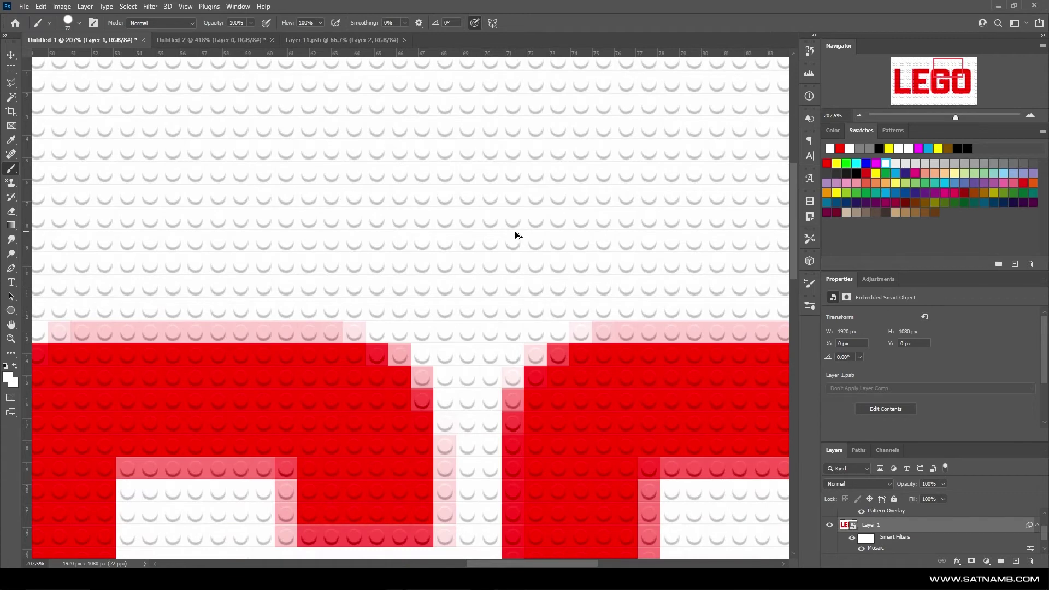
pyautogui.scroll(-4, 514, 232)
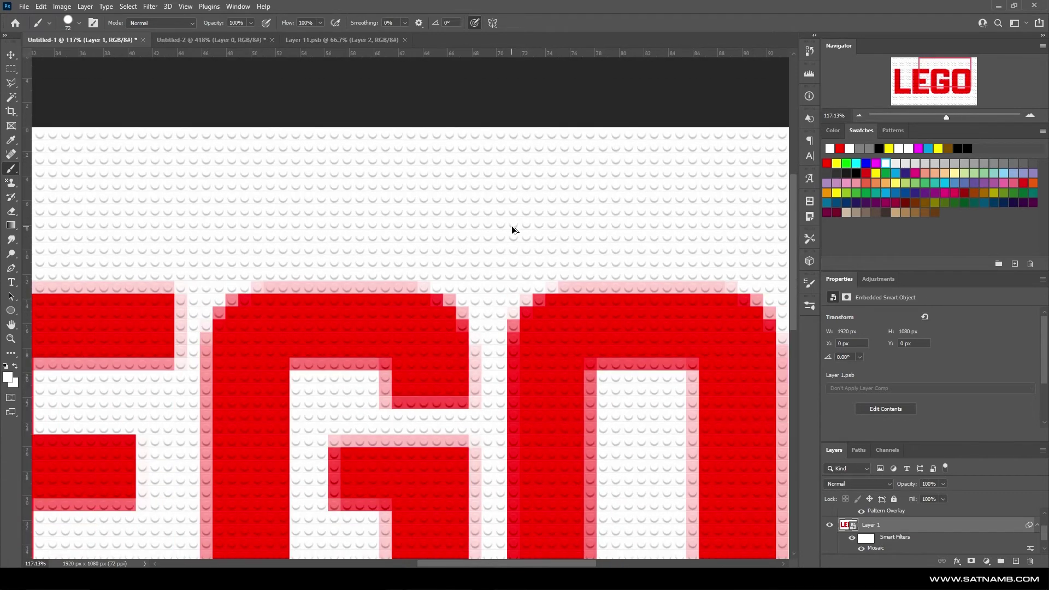
pyautogui.scroll(-3, 514, 230)
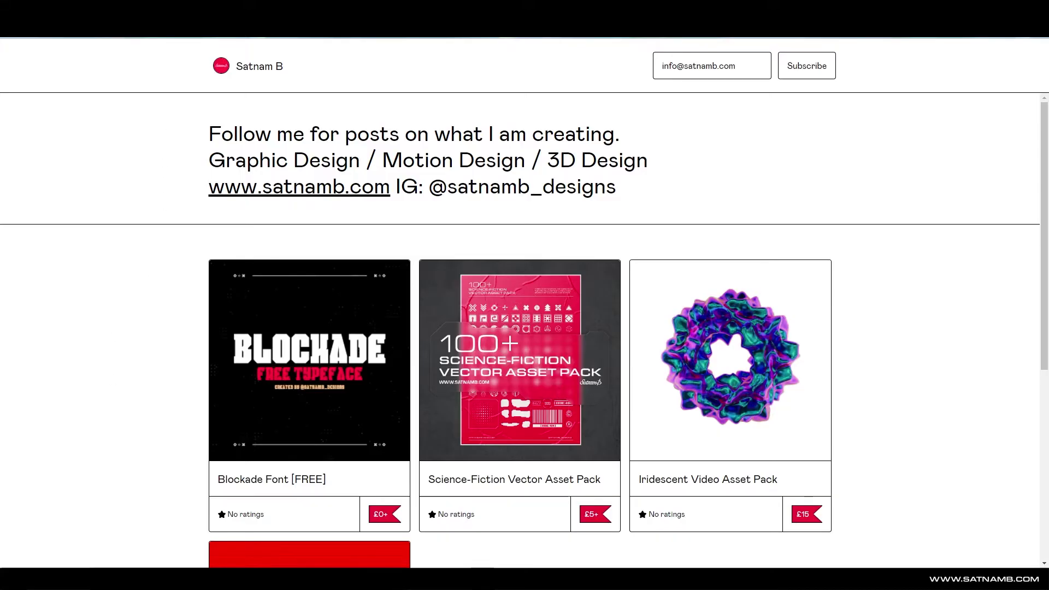
# Step: Open the Lego Stud Filter (PSD) product and request it at a fair price of 0
pyautogui.scroll(-6, 119, 97)
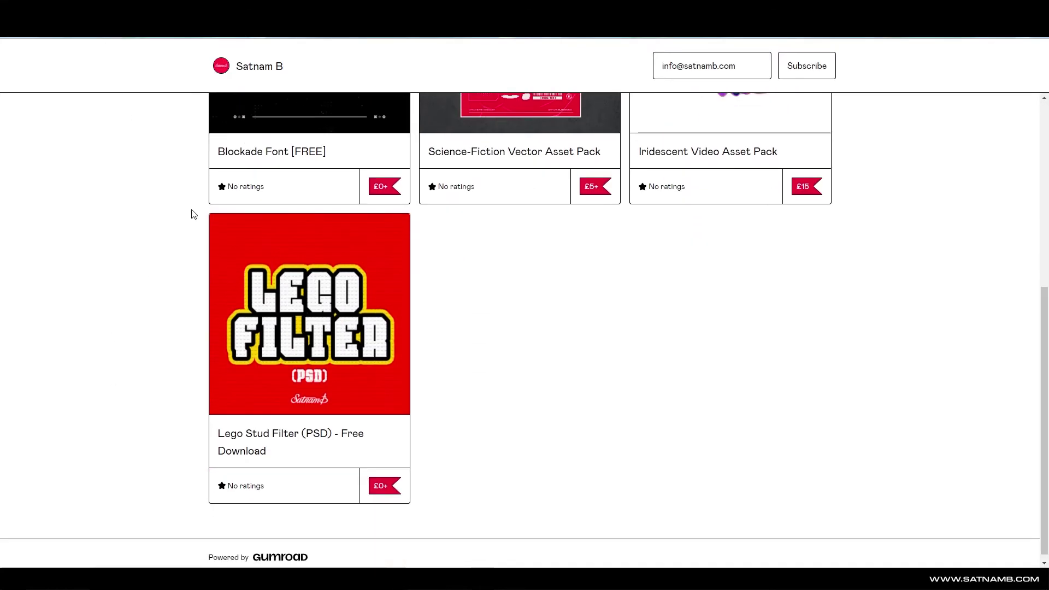
pyautogui.click(355, 370)
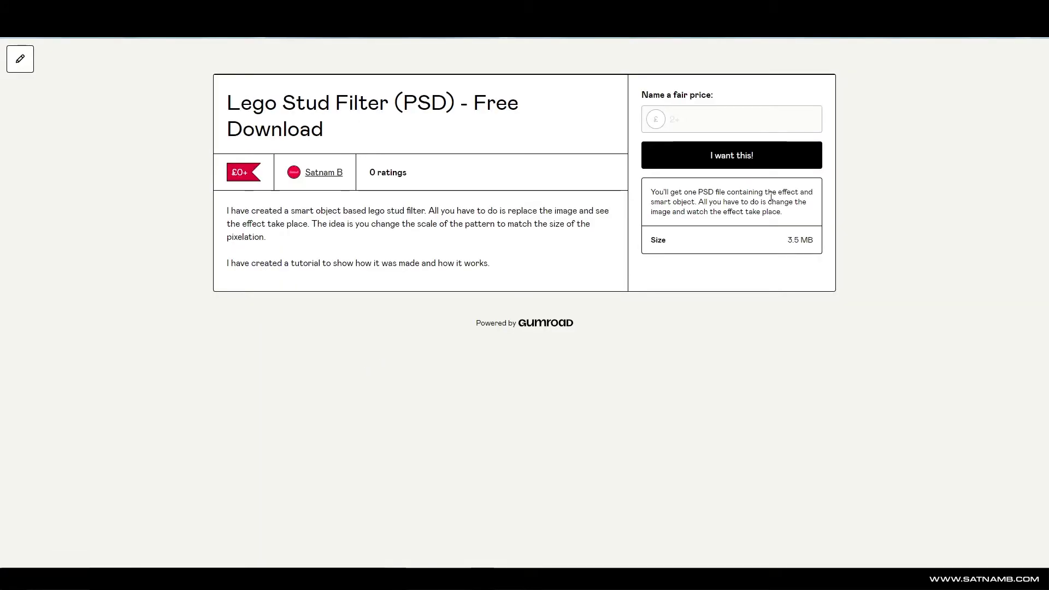
pyautogui.click(750, 126)
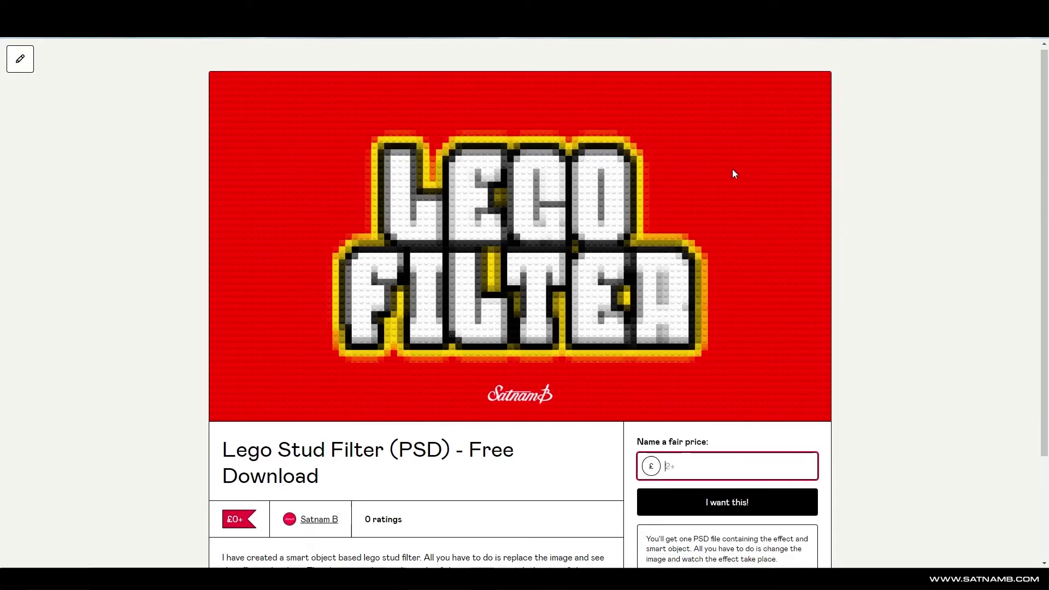
pyautogui.scroll(-1, 690, 410)
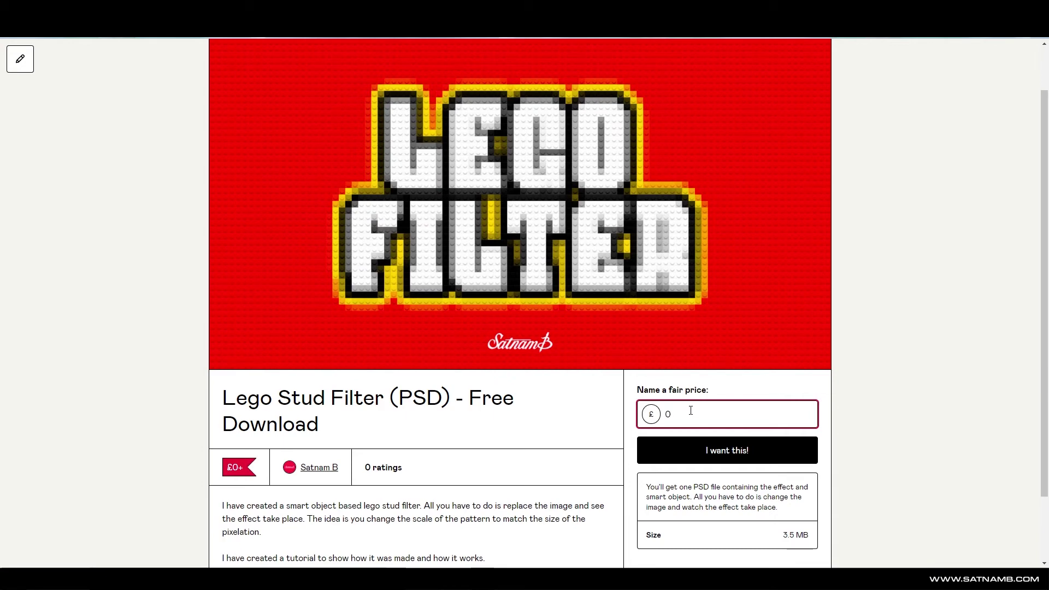
pyautogui.click(758, 457)
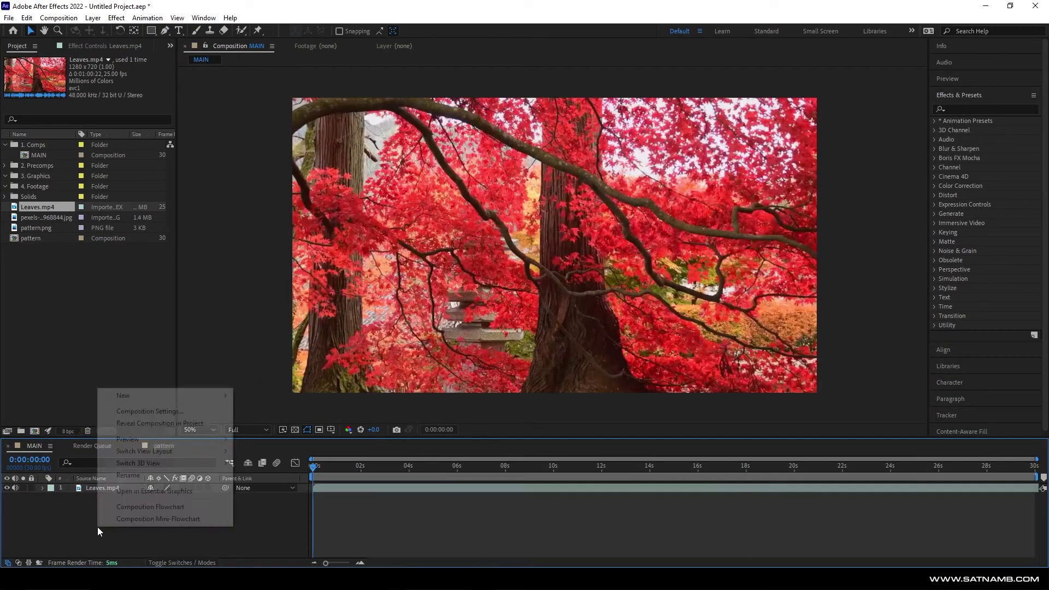
# Step: Add a new adjustment layer and apply the Mosaic effect to it
pyautogui.moveTo(126, 393)
pyautogui.click(284, 489)
pyautogui.click(99, 489)
pyautogui.click(983, 110)
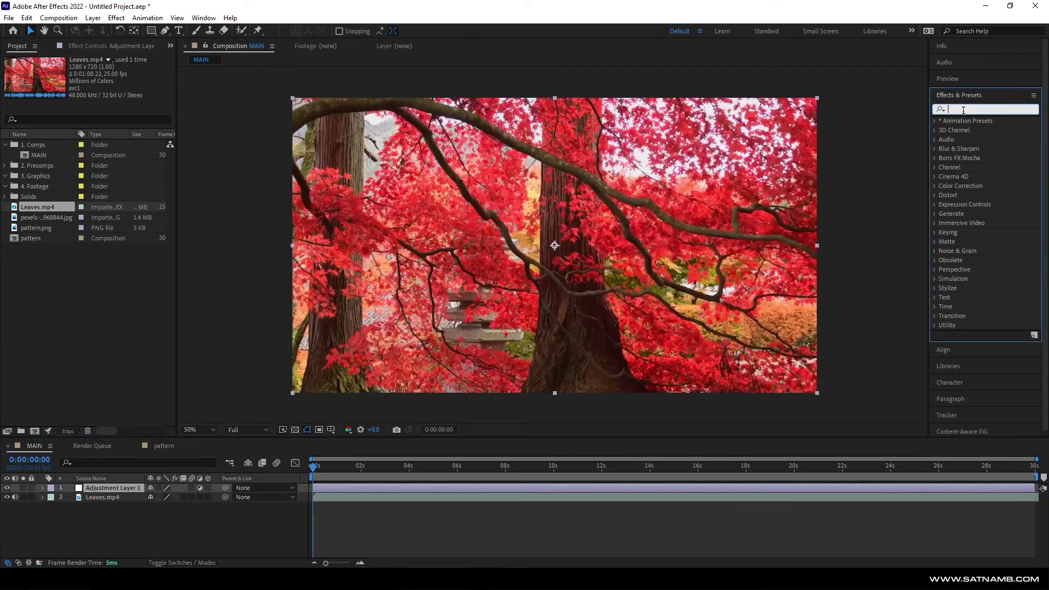
pyautogui.write('mosa')
pyautogui.moveTo(968, 158); pyautogui.dragTo(671, 330)
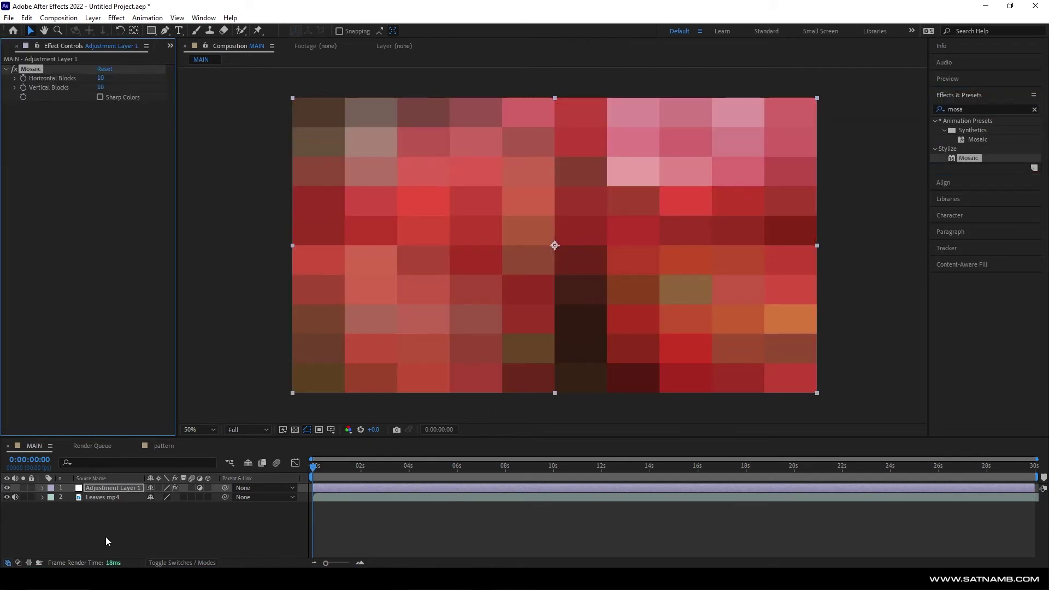
# Step: Work out 1920/20 in the calculator and set Mosaic Horizontal Blocks to 96
pyautogui.press('super')
pyautogui.write('1920/20')
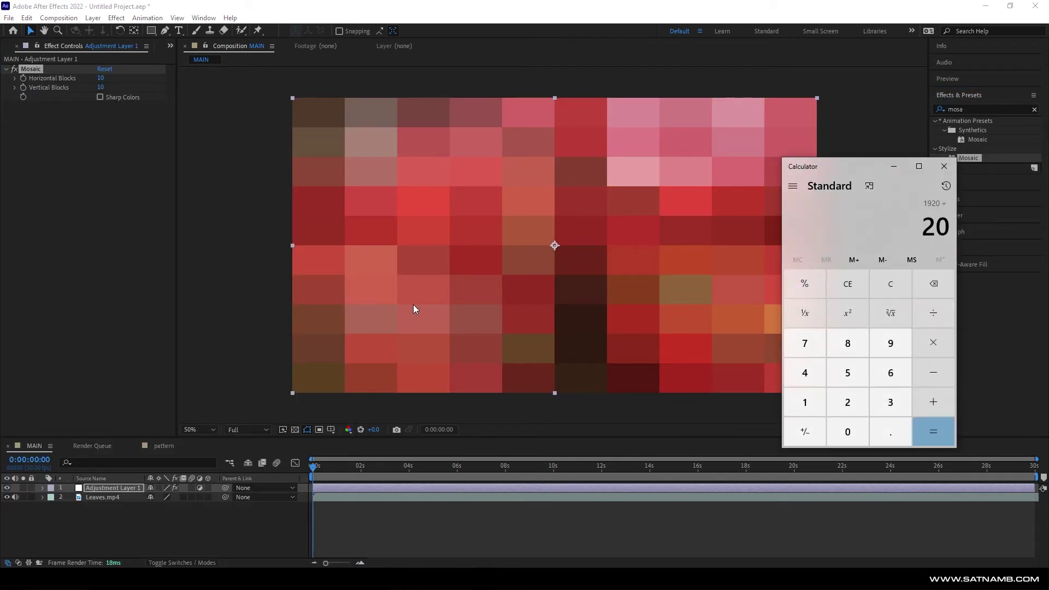
pyautogui.press('Return')
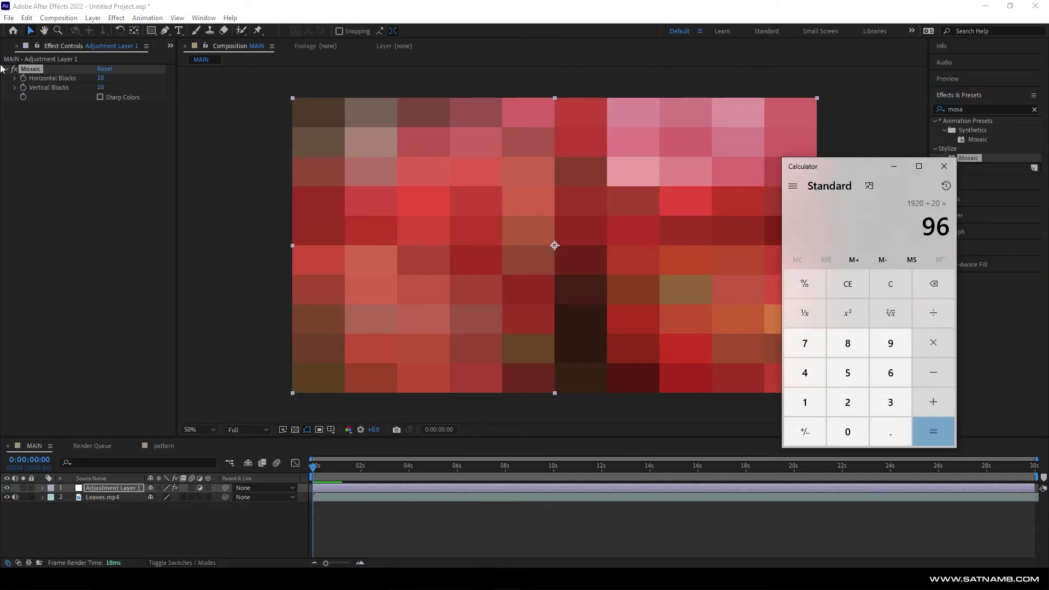
pyautogui.click(100, 78)
pyautogui.write('96')
pyautogui.press('Return')
pyautogui.hotkey('alt', 'Tab')
pyautogui.press('Delete')
# Step: Work out 1080/20 in the calculator and set Mosaic Vertical Blocks to 54
pyautogui.write('1080/')
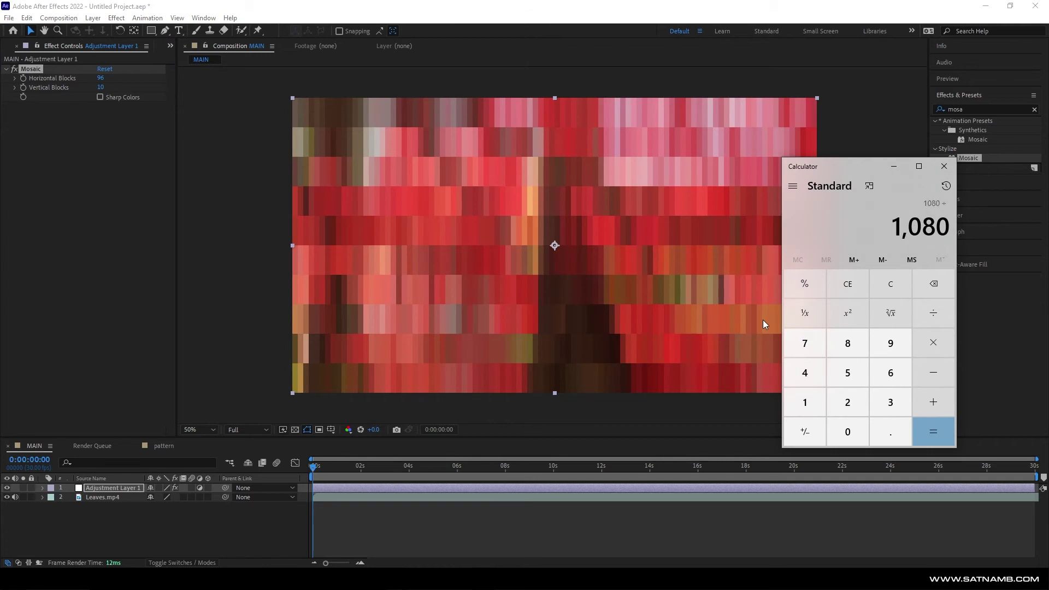
pyautogui.write('20')
pyautogui.press('Return')
pyautogui.hotkey('alt', 'Tab')
pyautogui.click(101, 86)
pyautogui.write('54')
pyautogui.press('Return')
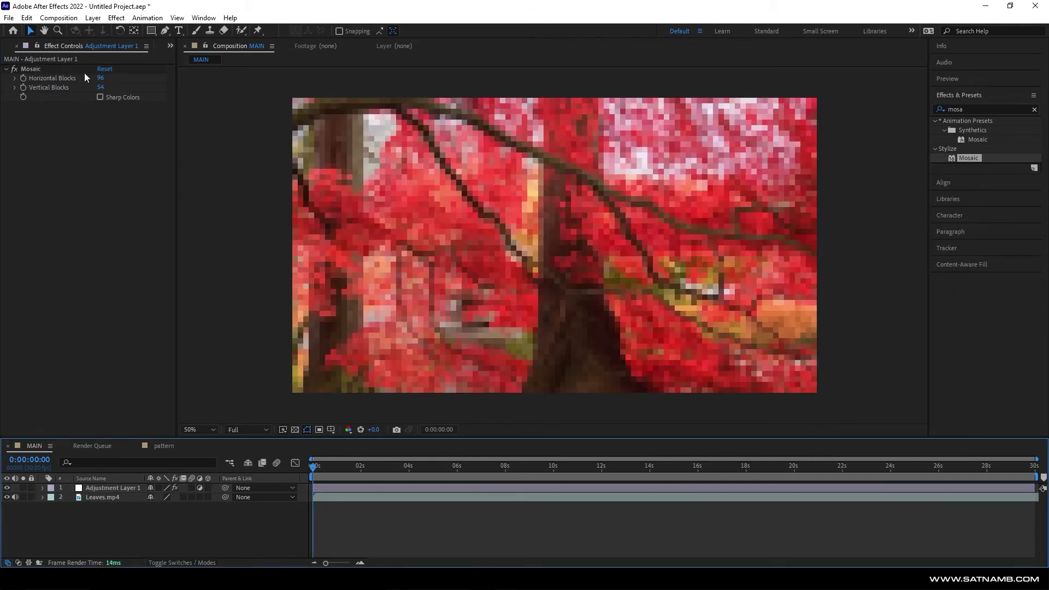
pyautogui.hotkey('ctrl', '0')
pyautogui.click(31, 238)
# Step: Add the pattern comp as the top layer and set its Scale to 25%
pyautogui.moveTo(31, 238); pyautogui.dragTo(123, 486)
pyautogui.press('.')
pyautogui.press('.')
pyautogui.press('.')
pyautogui.press('s')
pyautogui.click(182, 496)
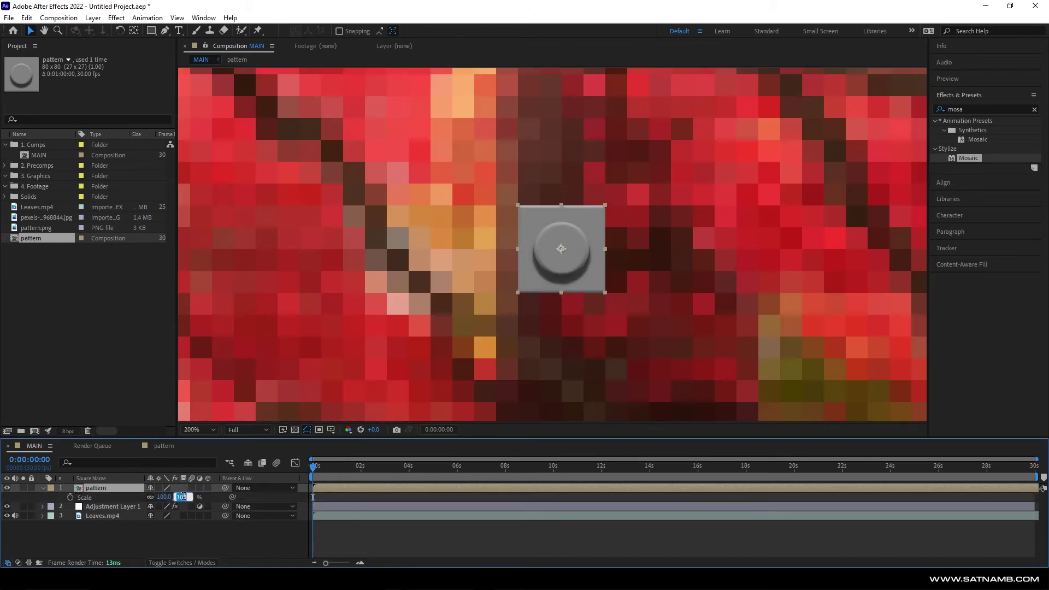
pyautogui.write('25')
pyautogui.press('Return')
pyautogui.press('.')
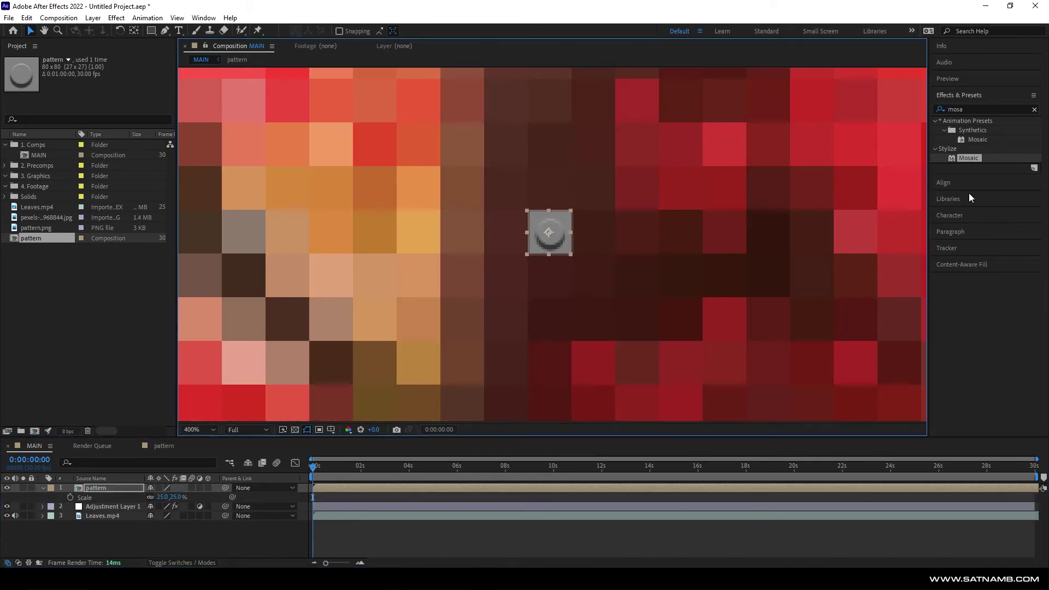
# Step: Try CC RepeTile on the pattern layer, then remove it
pyautogui.click(970, 182)
pyautogui.scroll(-5, 546, 230)
pyautogui.scroll(10, 510, 192)
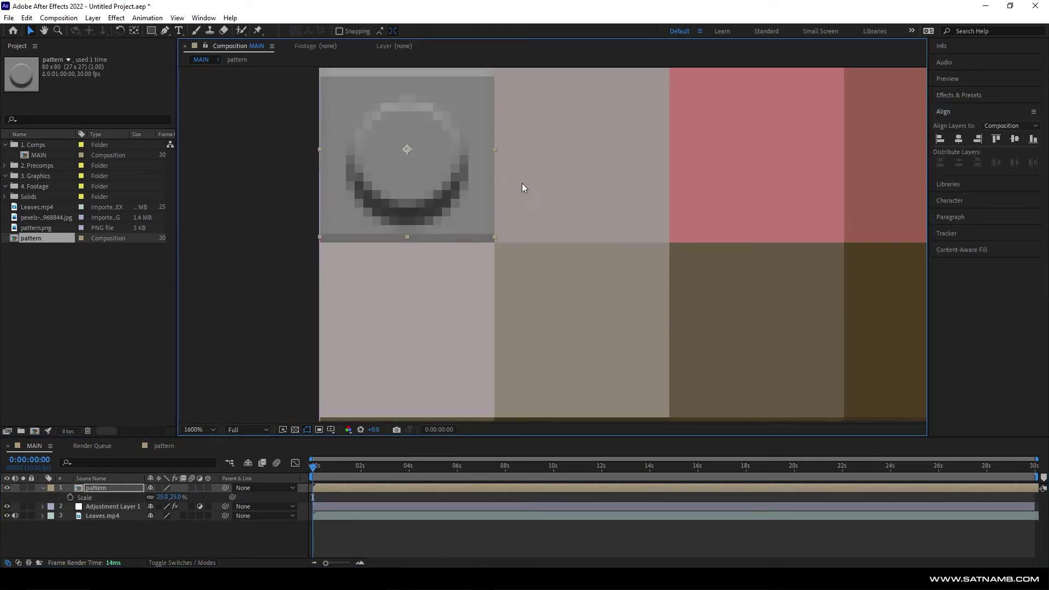
pyautogui.scroll(-6, 523, 188)
pyautogui.click(958, 95)
pyautogui.click(977, 109)
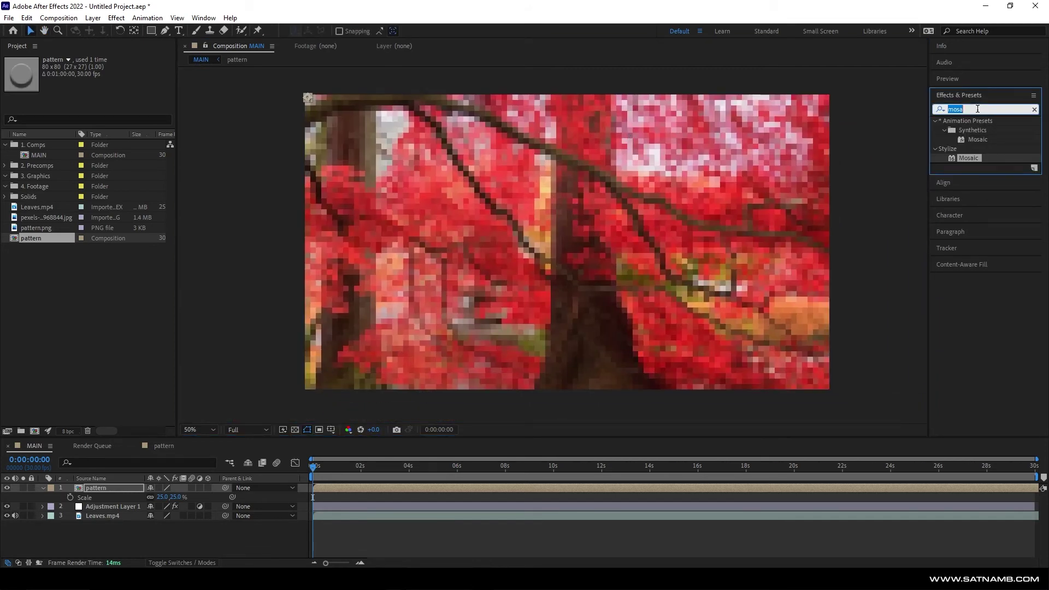
pyautogui.write('rep')
pyautogui.moveTo(975, 149); pyautogui.dragTo(654, 487)
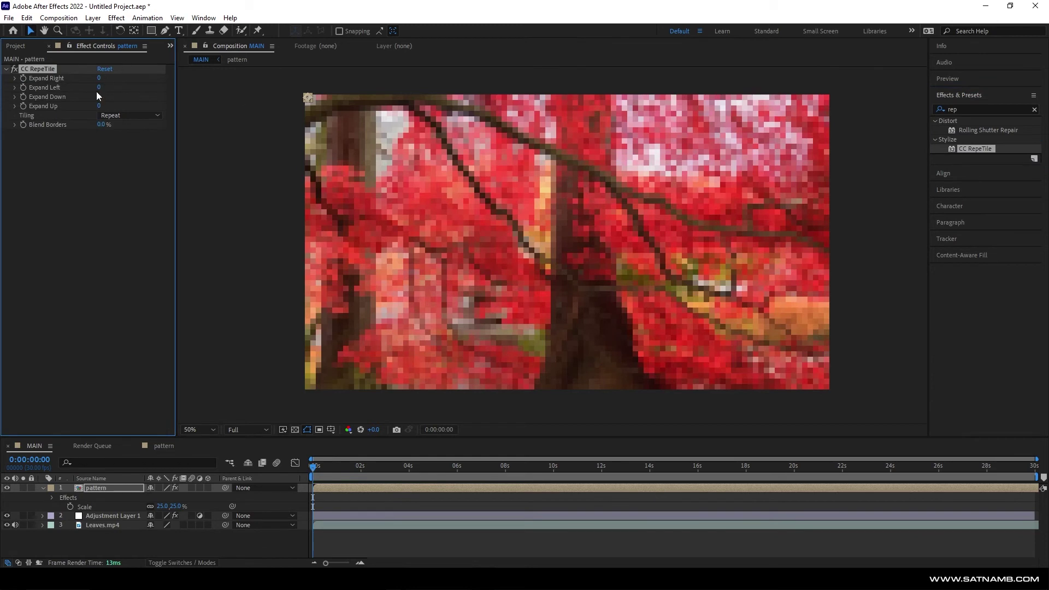
pyautogui.click(38, 69)
pyautogui.press('Delete')
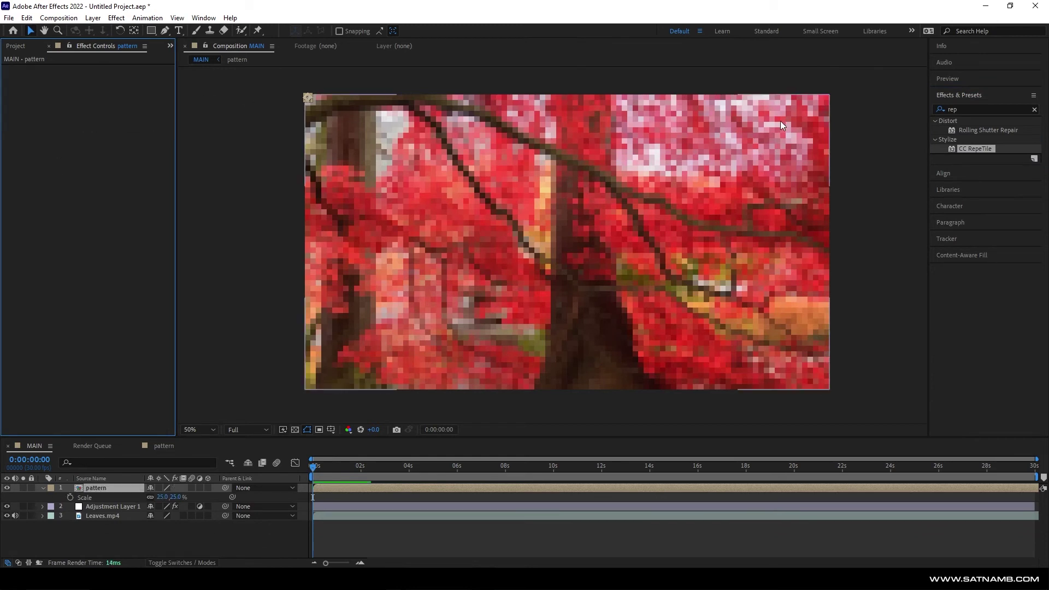
# Step: Apply Motion Tile to the pattern layer, raising Output Width and Height (10700) to cover the frame
pyautogui.click(977, 108)
pyautogui.write('motion')
pyautogui.moveTo(973, 176); pyautogui.dragTo(229, 203)
pyautogui.moveTo(106, 114); pyautogui.dragTo(417, 173)
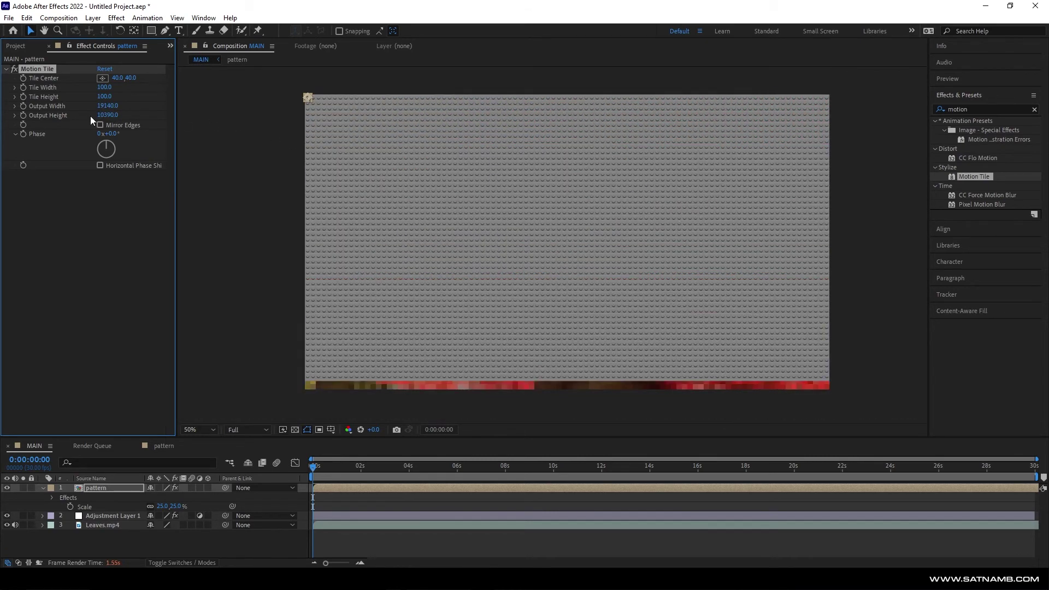
pyautogui.moveTo(107, 115)
pyautogui.mouseDown()
pyautogui.moveTo(130, 121)
pyautogui.moveTo(119, 120)
pyautogui.mouseUp()
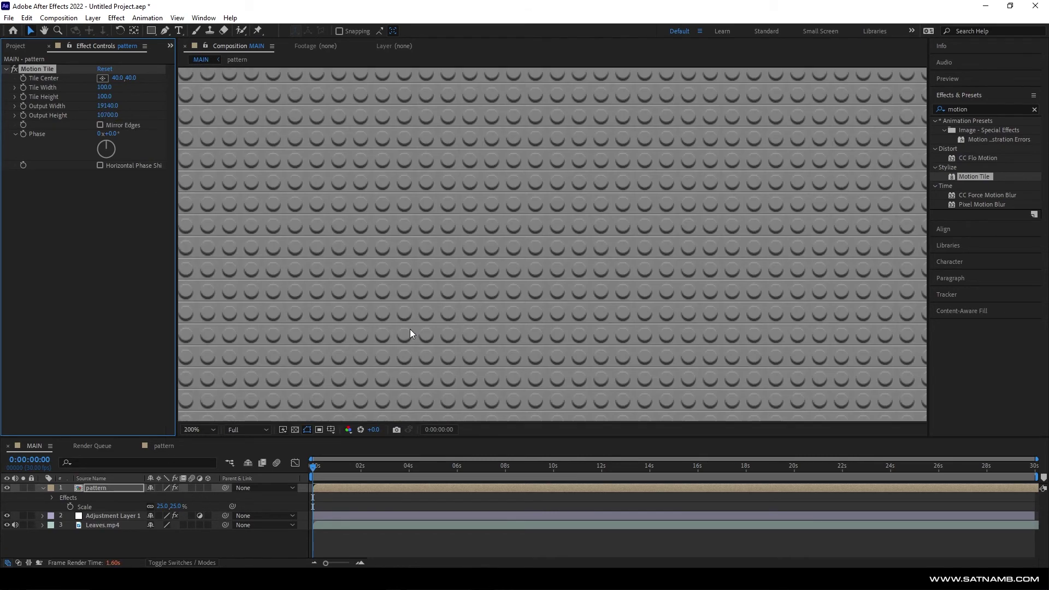
# Step: Set the pattern layer's blend mode to Soft Light
pyautogui.click(182, 563)
pyautogui.click(160, 488)
pyautogui.click(210, 113)
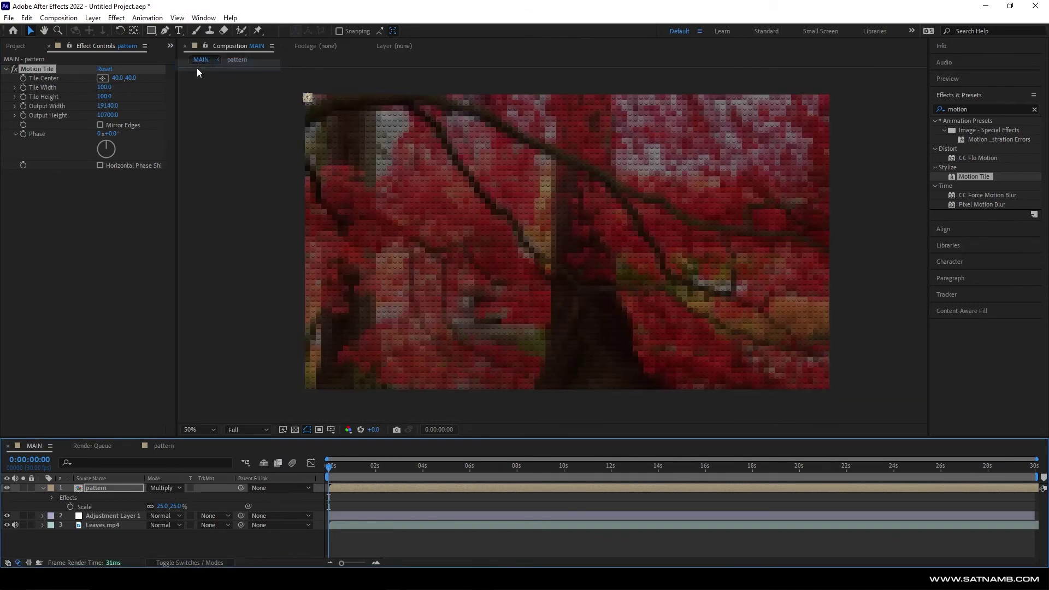
pyautogui.scroll(2, 451, 135)
pyautogui.scroll(-2, 454, 139)
pyautogui.hotkey('shift', '=')
pyautogui.hotkey('shift', '=')
pyautogui.hotkey('shift', '=')
pyautogui.hotkey('shift', '=')
pyautogui.hotkey('shift', '=')
pyautogui.hotkey('shift', '=')
pyautogui.hotkey('shift', '=')
pyautogui.hotkey('shift', '=')
pyautogui.hotkey('shift', '=')
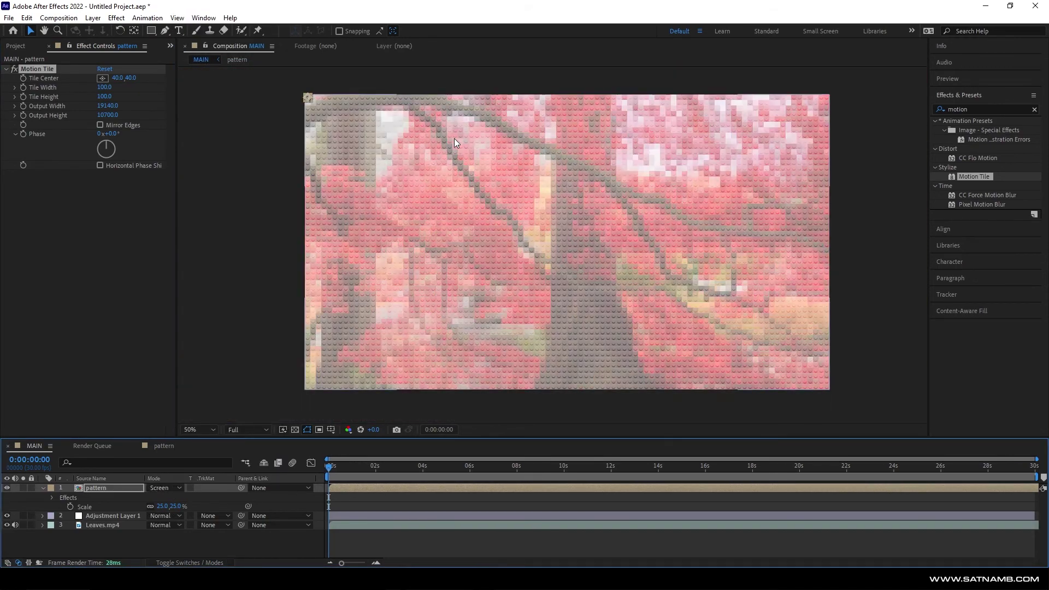
# Step: Preview and scrub through the footage to check the Lego brick look
pyautogui.press('space')
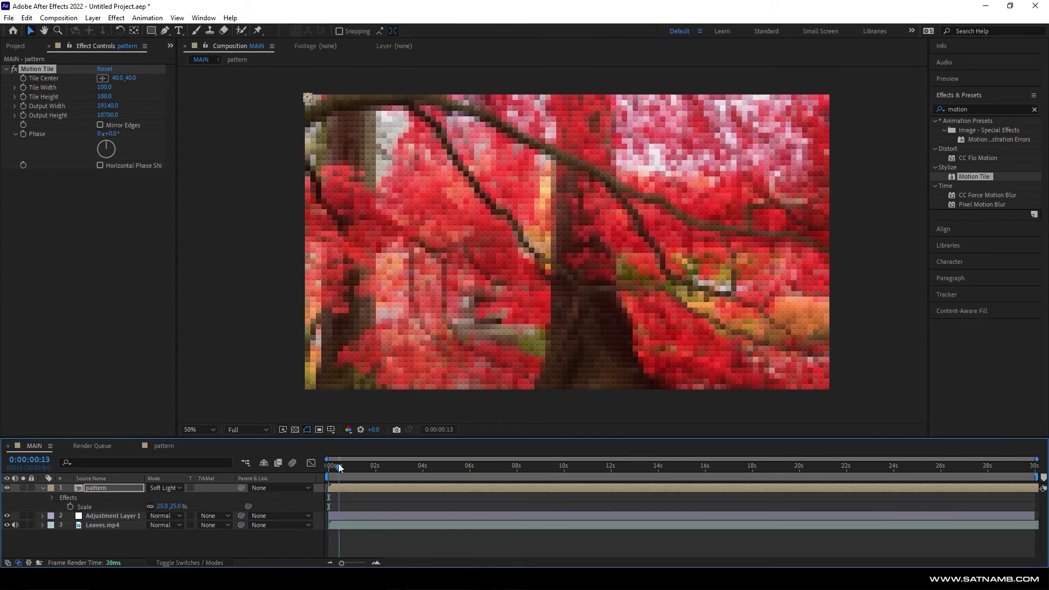
pyautogui.scroll(3, 603, 228)
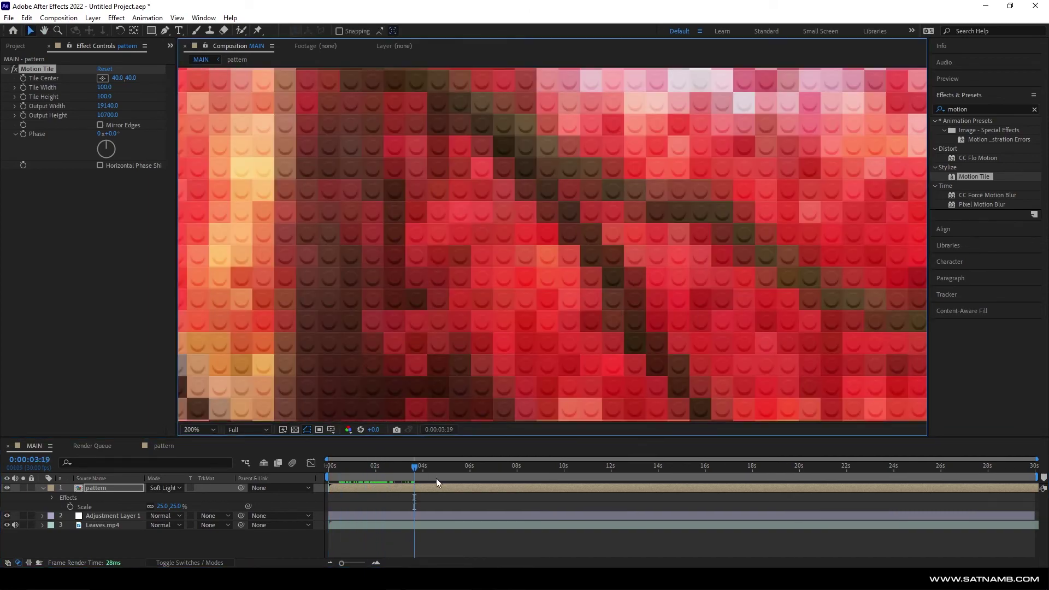
pyautogui.moveTo(436, 478); pyautogui.dragTo(853, 473)
pyautogui.scroll(-8, 654, 368)
pyautogui.scroll(4, 654, 368)
pyautogui.scroll(3, 721, 333)
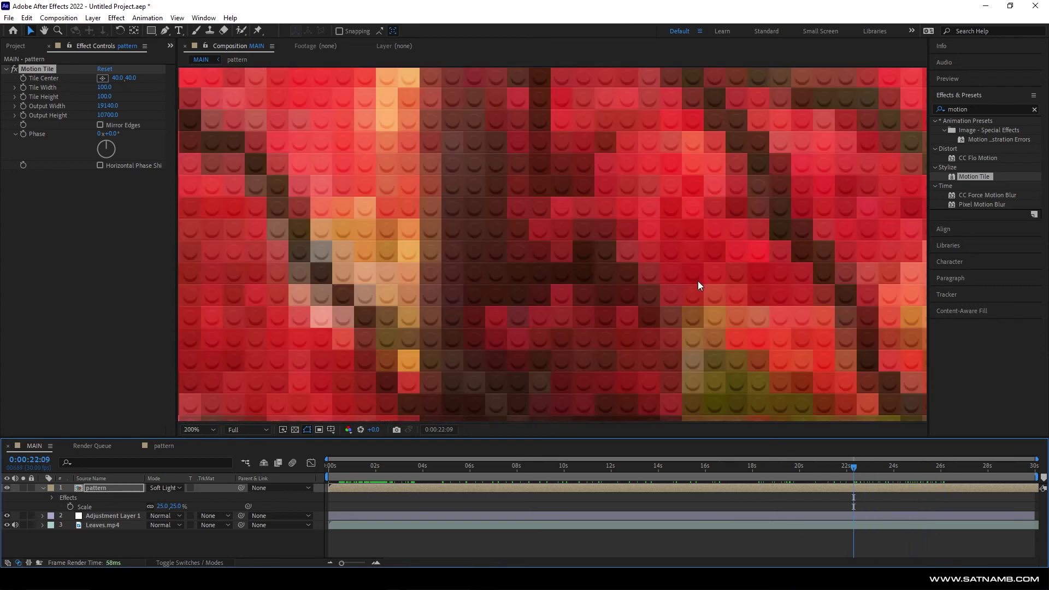
pyautogui.scroll(-3, 542, 375)
# Step: Replace the Leaves.mp4 layer with the peacock clip from the Project panel
pyautogui.click(16, 46)
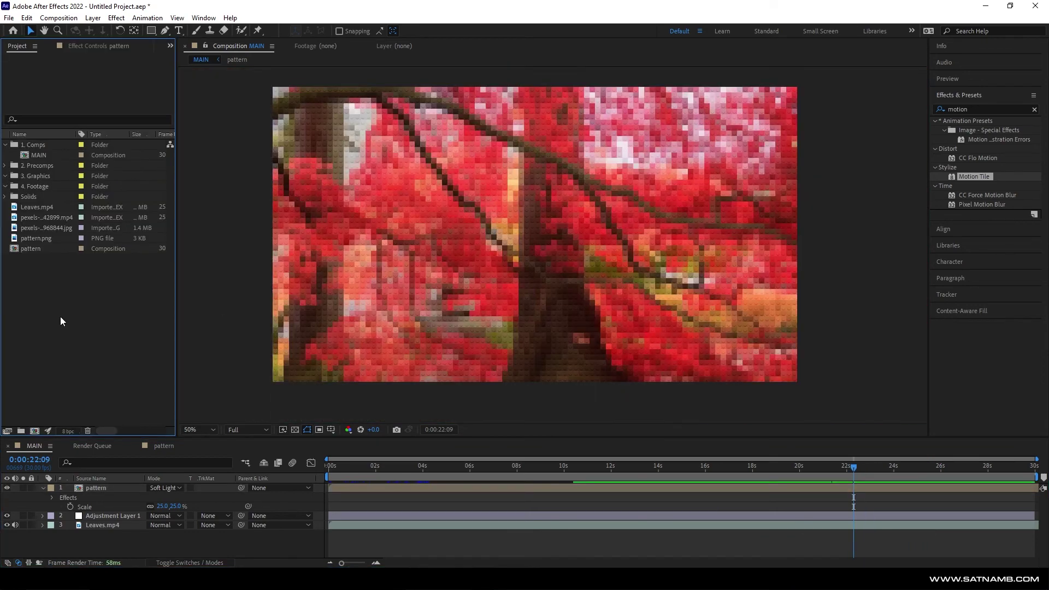
pyautogui.click(97, 525)
pyautogui.click(42, 230)
pyautogui.click(47, 218)
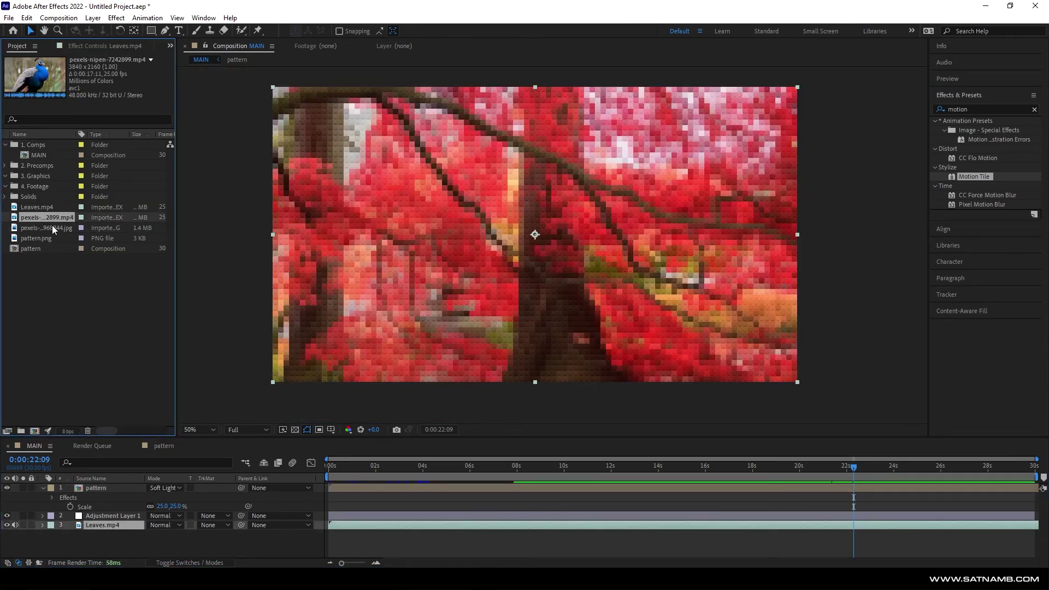
pyautogui.moveTo(54, 218); pyautogui.dragTo(90, 525)
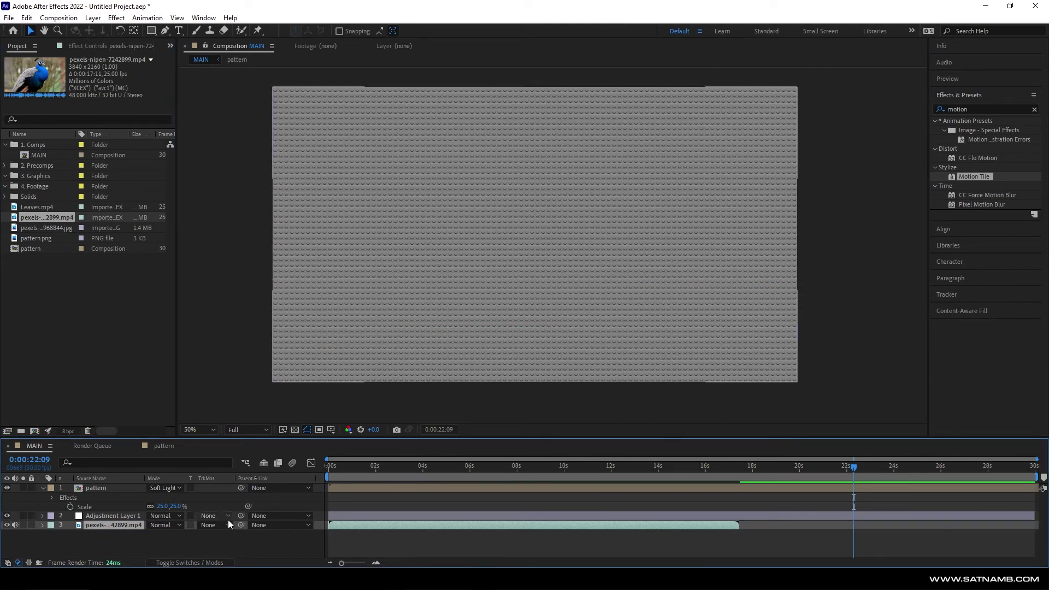
# Step: Scrub through the peacock footage and play a preview of the studded mosaic
pyautogui.click(408, 470)
pyautogui.moveTo(408, 470); pyautogui.dragTo(411, 473)
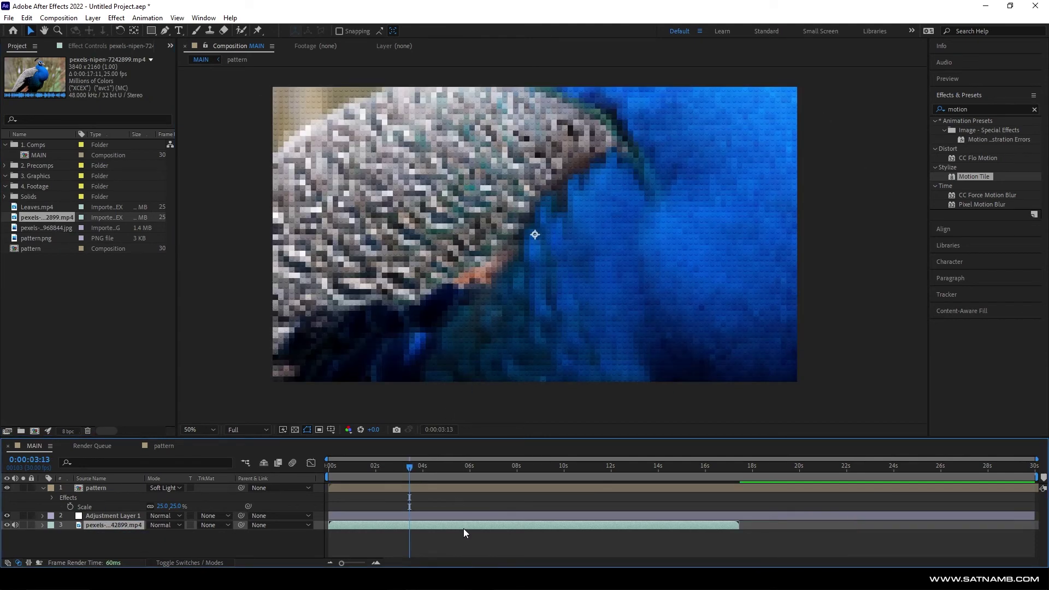
pyautogui.scroll(-2, 553, 214)
pyautogui.scroll(4, 553, 214)
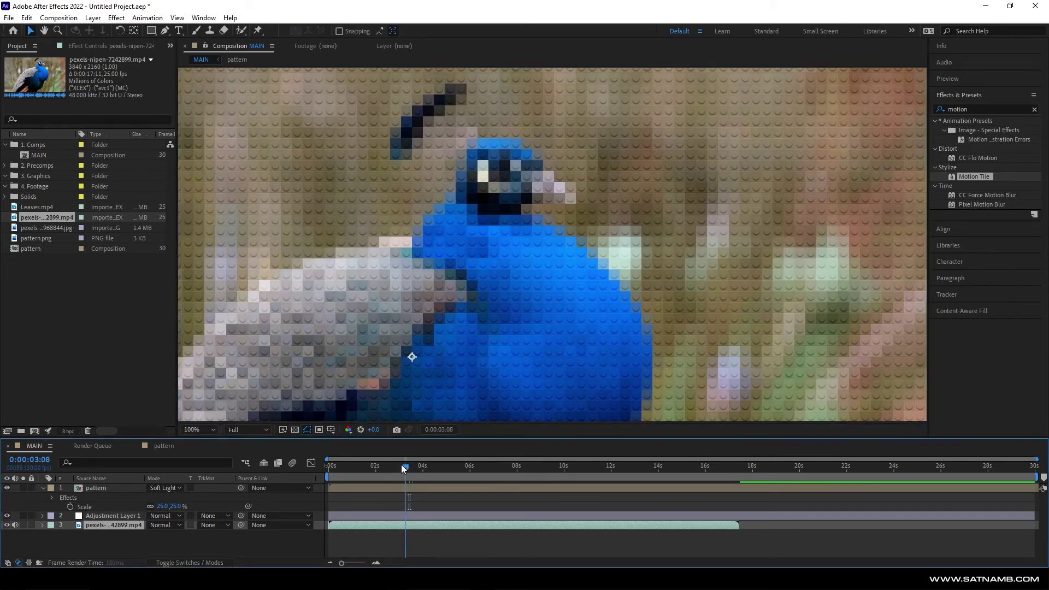
pyautogui.moveTo(401, 464); pyautogui.dragTo(322, 475)
pyautogui.scroll(4, 415, 282)
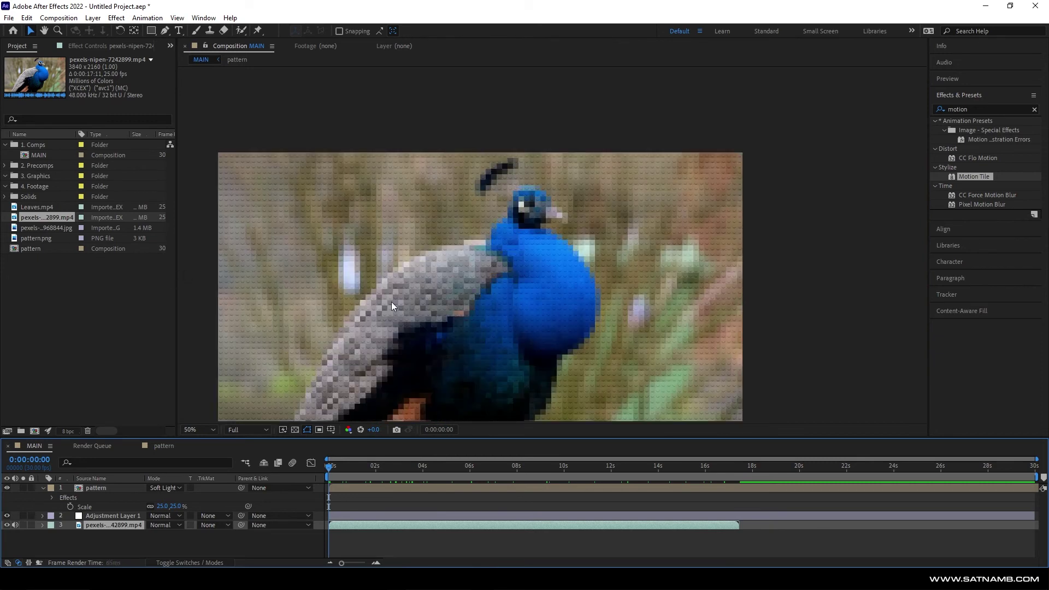
pyautogui.press('space')
pyautogui.press('space')
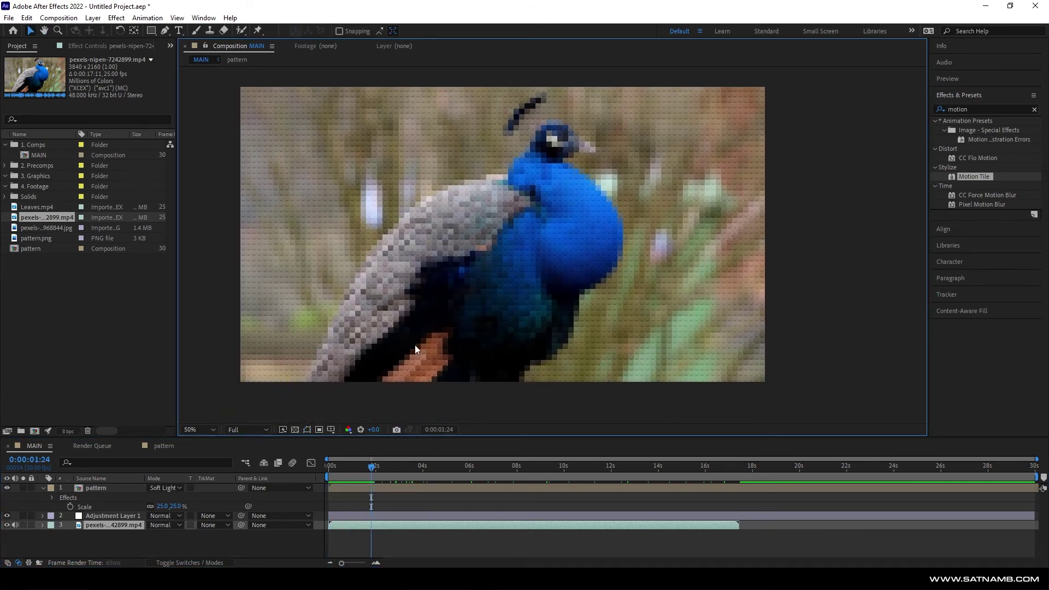
pyautogui.press('space')
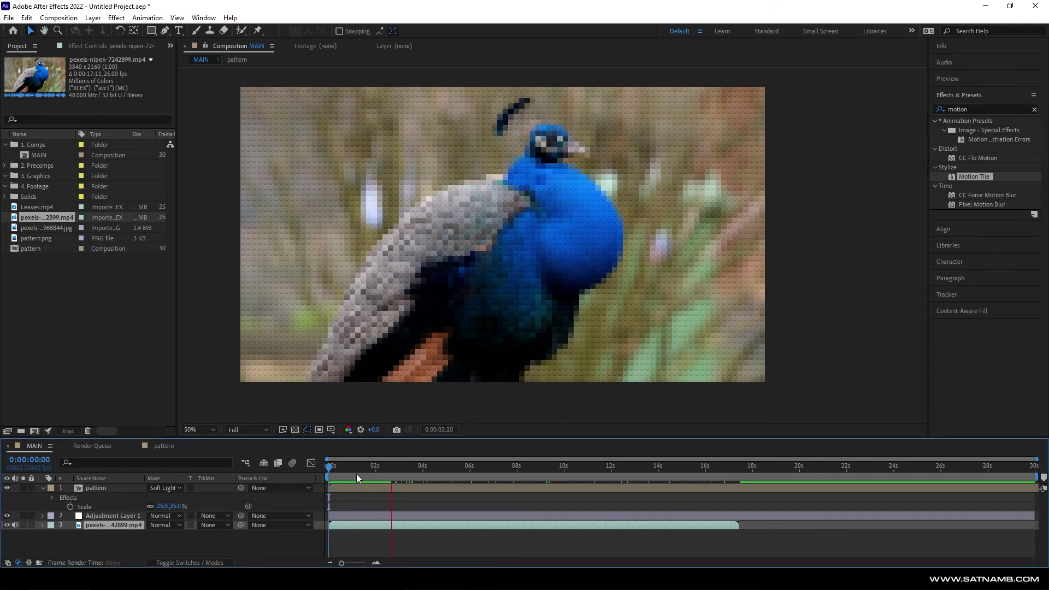
pyautogui.press('space')
# Step: Import the tiger footage and place it in MAIN beneath the adjustment layer
pyautogui.click(54, 273)
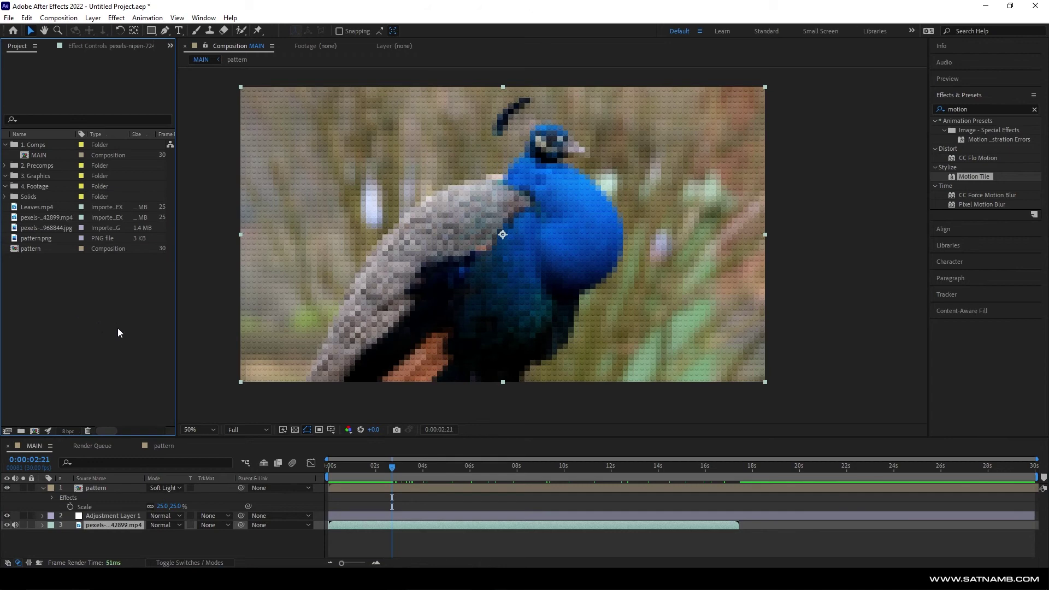
pyautogui.rightClick(117, 324)
pyautogui.moveTo(148, 381)
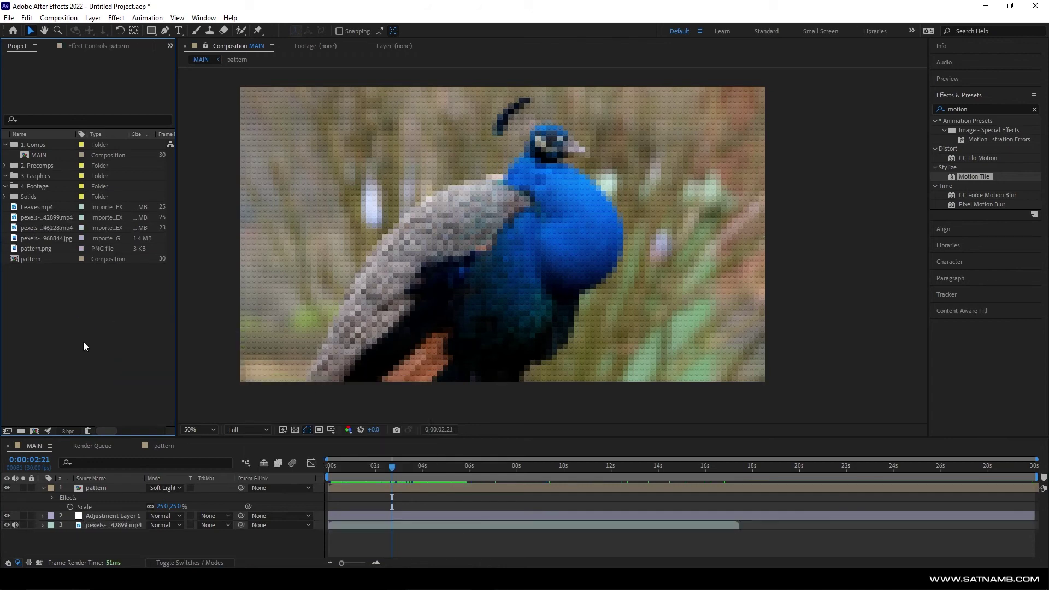
pyautogui.click(50, 229)
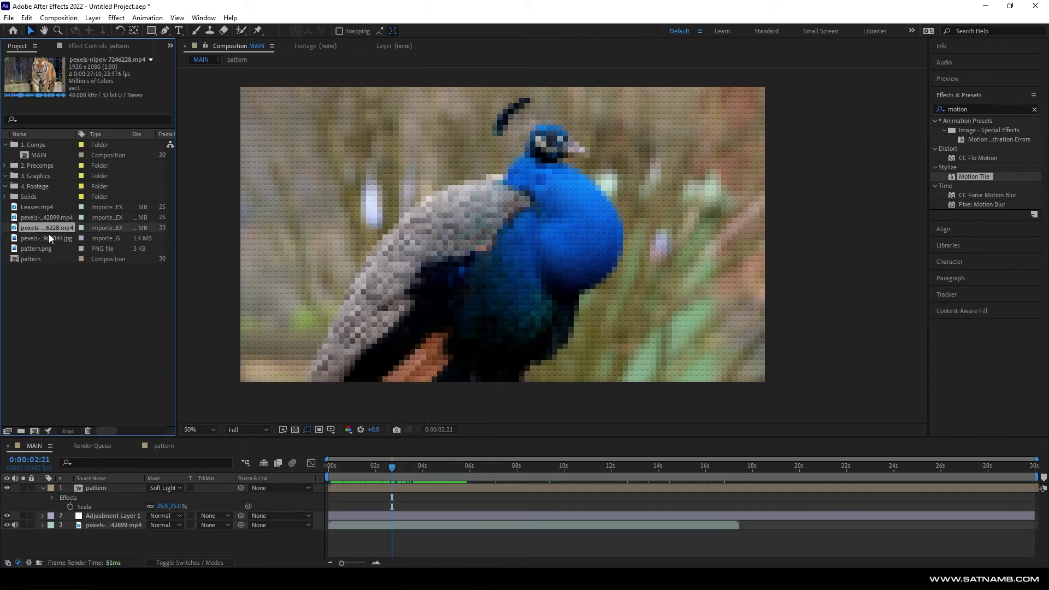
pyautogui.moveTo(142, 445); pyautogui.dragTo(146, 520)
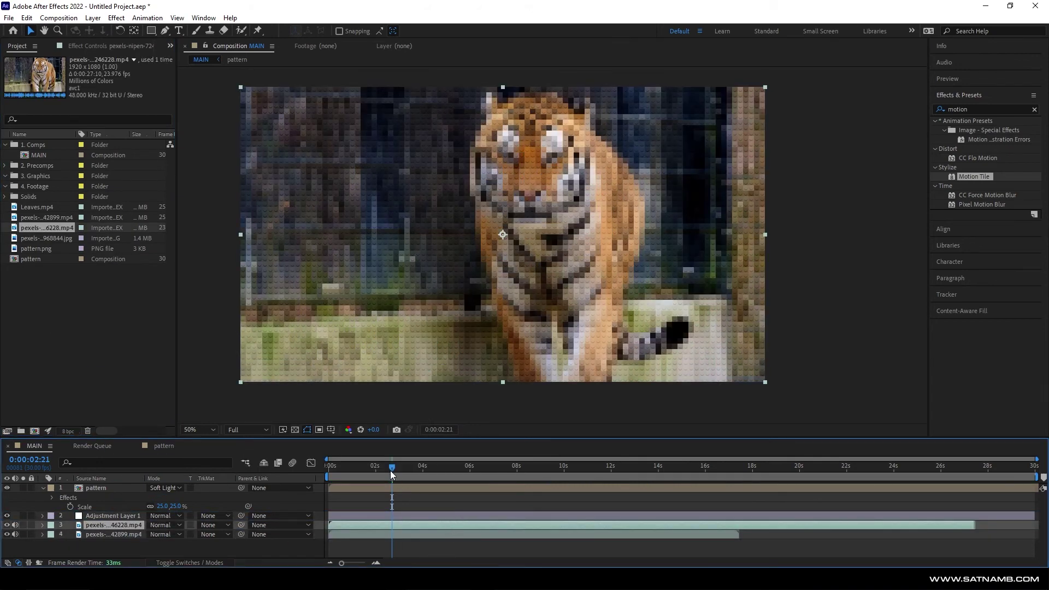
pyautogui.moveTo(390, 470); pyautogui.dragTo(758, 516)
# Step: Apply Hue/Saturation and Posterize to the adjustment layer
pyautogui.scroll(2, 604, 143)
pyautogui.click(969, 109)
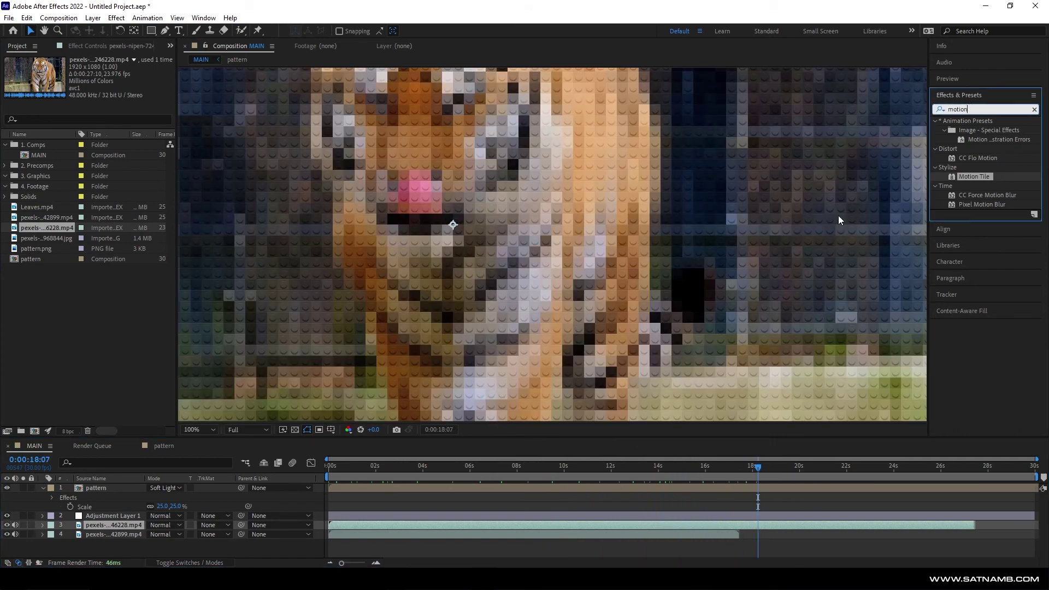
pyautogui.write('hue')
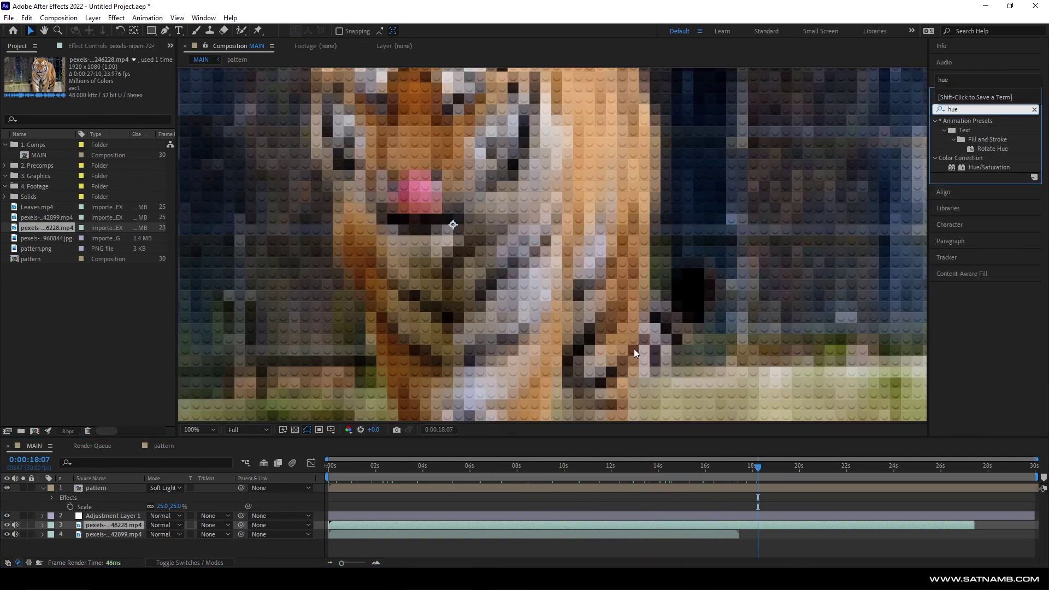
pyautogui.moveTo(991, 167); pyautogui.dragTo(529, 513)
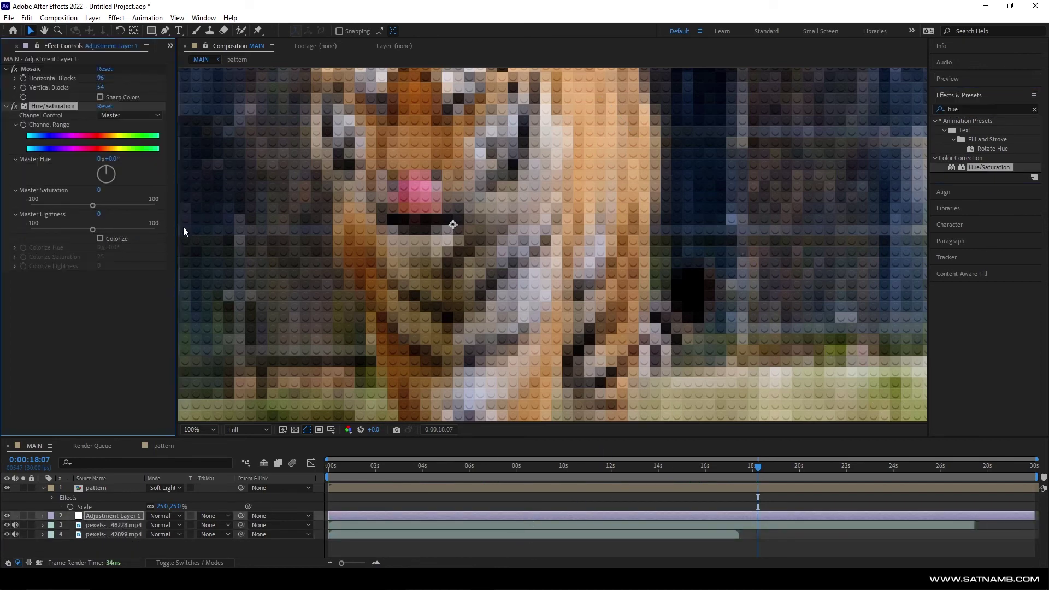
pyautogui.scroll(-2, 683, 172)
pyautogui.click(967, 104)
pyautogui.write('lim')
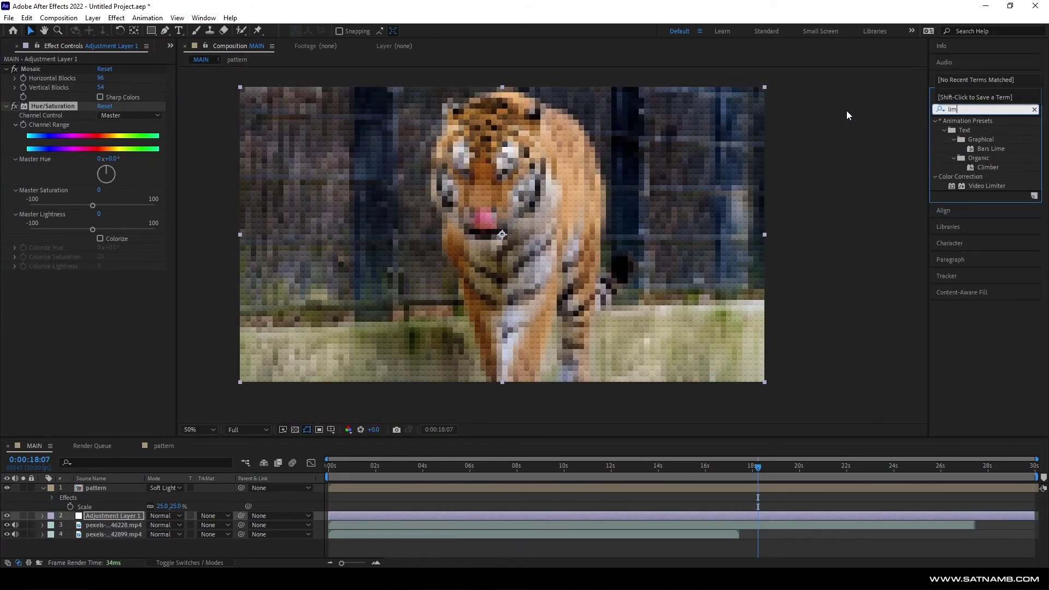
pyautogui.press('BackSpace')
pyautogui.press('BackSpace')
pyautogui.write('color')
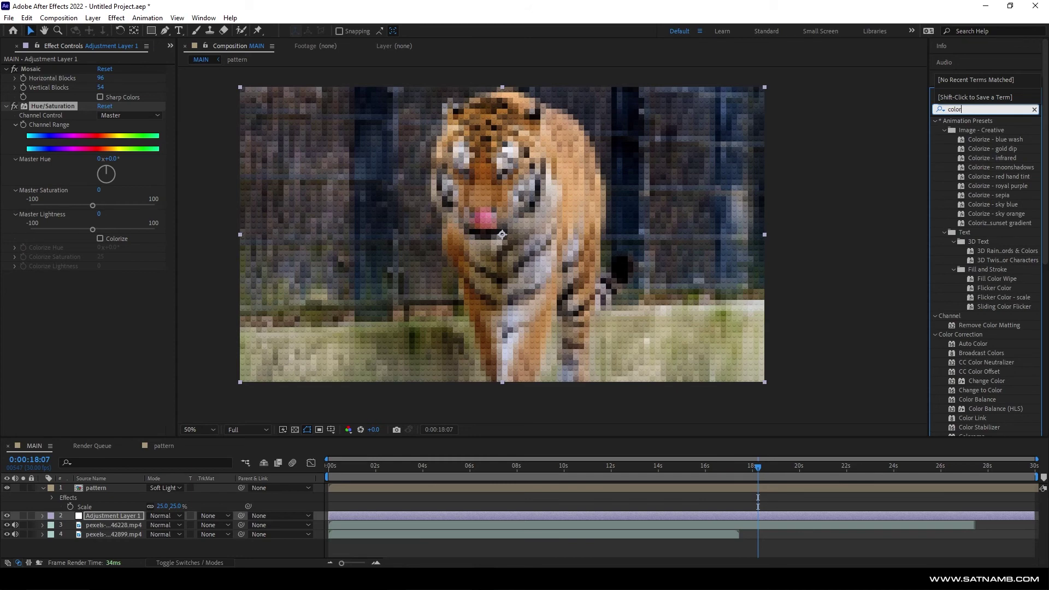
pyautogui.press('BackSpace')
pyautogui.press('BackSpace')
pyautogui.press('BackSpace')
pyautogui.press('BackSpace')
pyautogui.press('BackSpace')
pyautogui.write('poster')
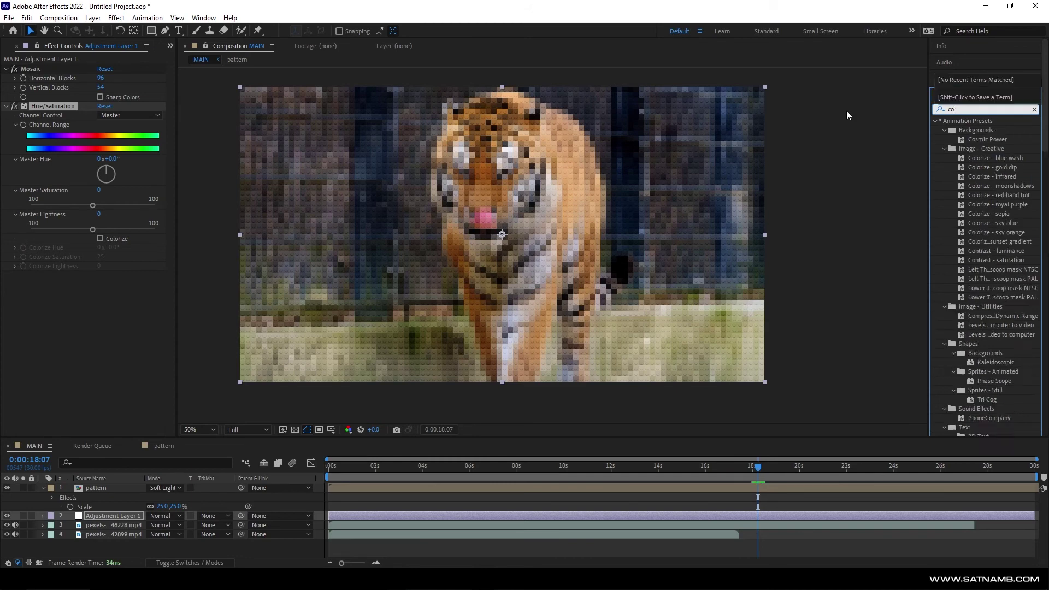
pyautogui.moveTo(975, 130); pyautogui.dragTo(41, 65)
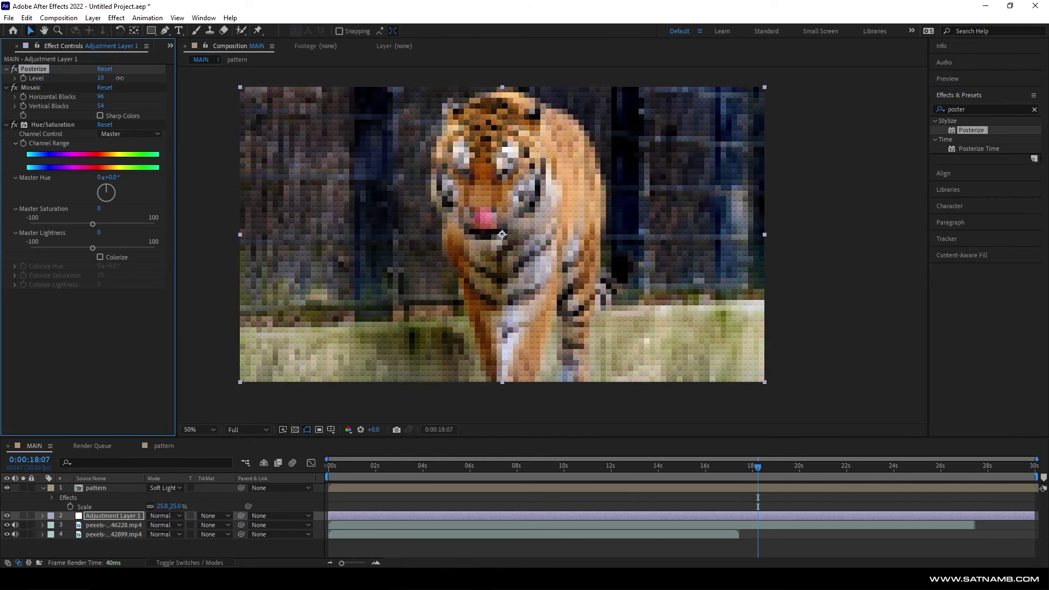
# Step: Set Master Saturation to 10 and Posterize Level to 14
pyautogui.moveTo(94, 224); pyautogui.dragTo(115, 224)
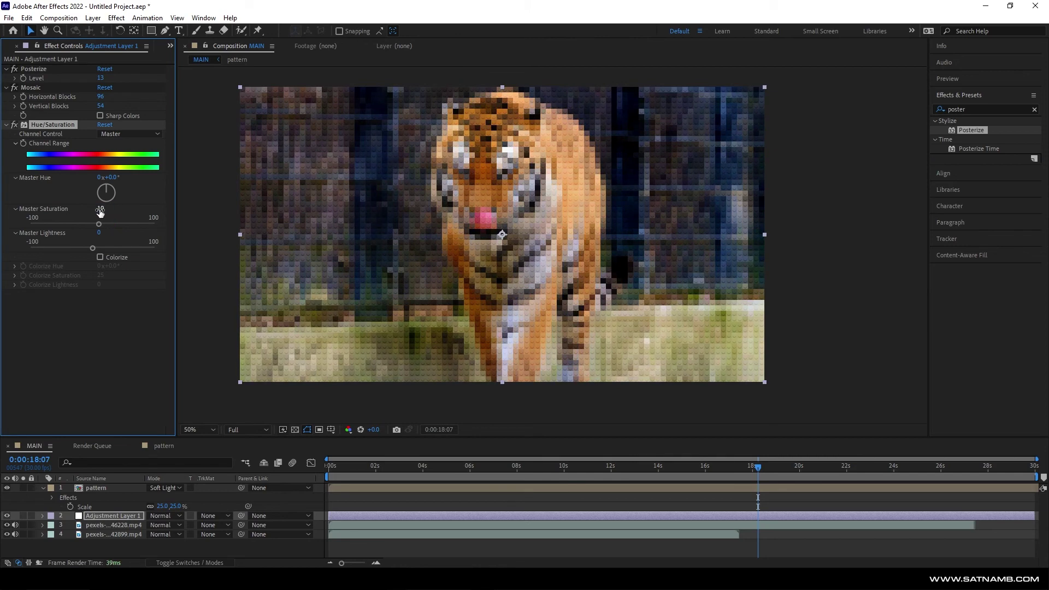
pyautogui.write('14')
pyautogui.press('Return')
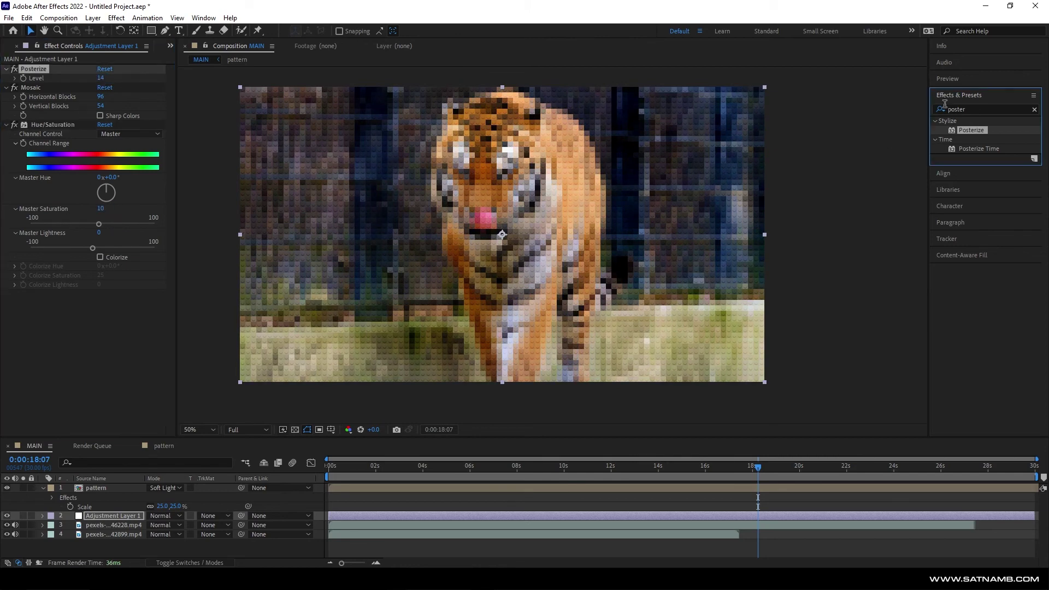
pyautogui.click(972, 109)
pyautogui.write('curve')
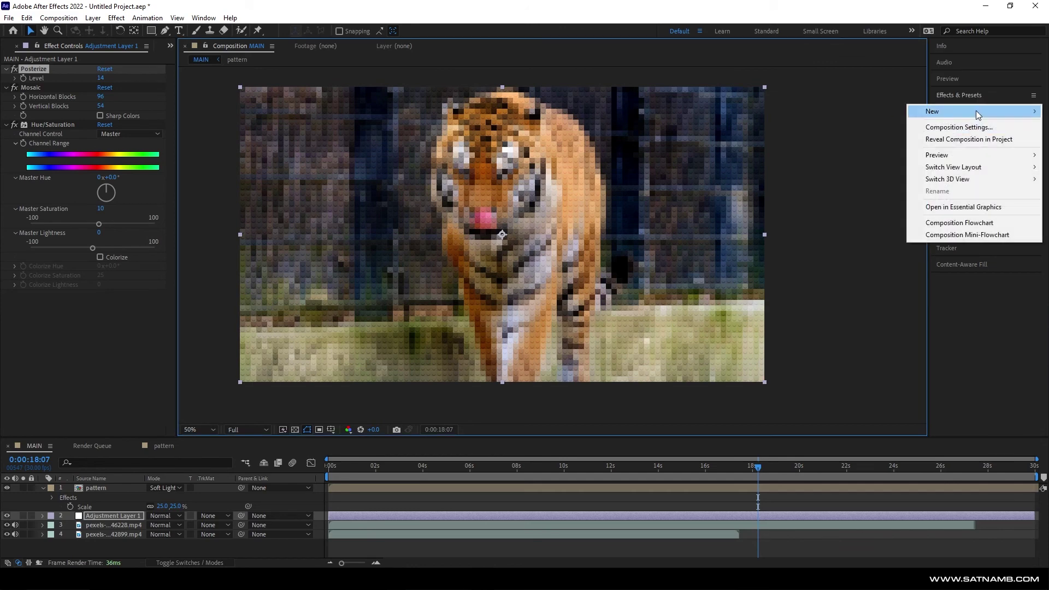
# Step: Apply Curves to the adjustment layer, shaping an S-curve with darker shadows and lifted highlights
pyautogui.moveTo(977, 158); pyautogui.dragTo(136, 66)
pyautogui.click(104, 163)
pyautogui.moveTo(68, 207)
pyautogui.mouseDown()
pyautogui.moveTo(65, 216)
pyautogui.moveTo(77, 200)
pyautogui.mouseUp()
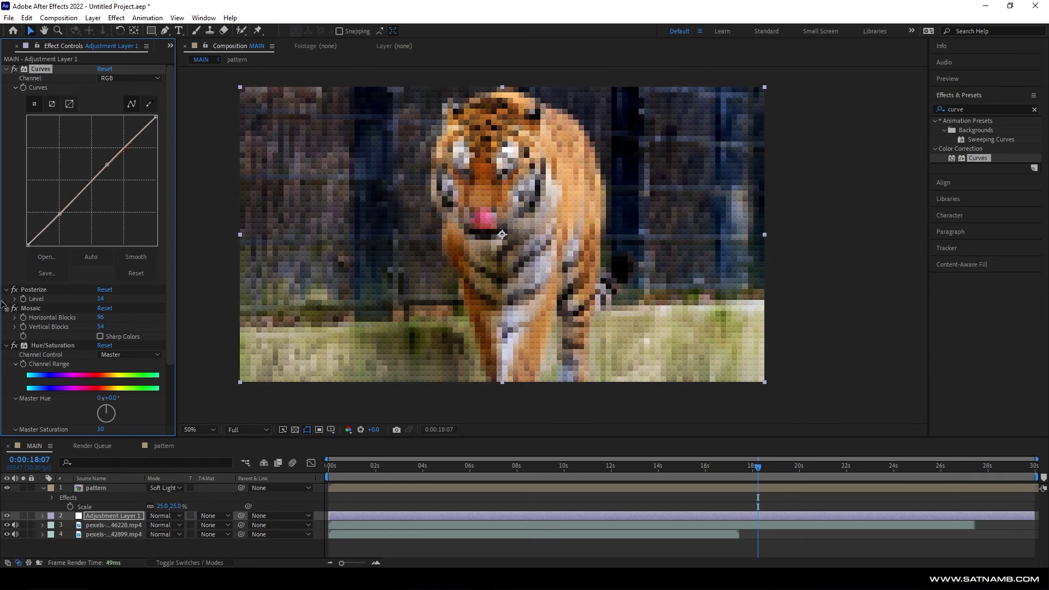
pyautogui.moveTo(60, 215); pyautogui.dragTo(62, 220)
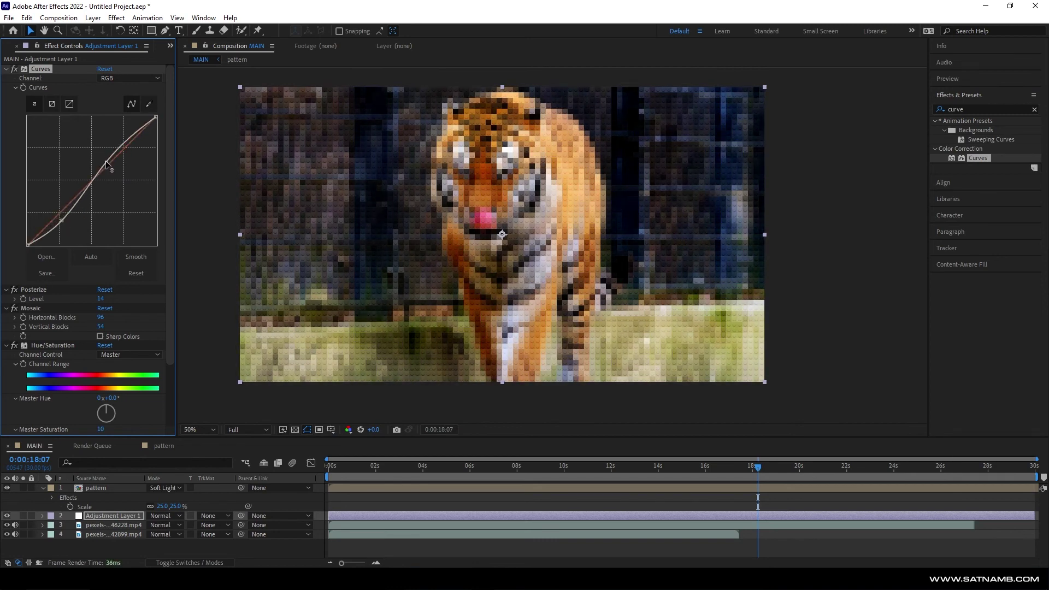
pyautogui.moveTo(107, 164); pyautogui.dragTo(117, 154)
pyautogui.click(1013, 108)
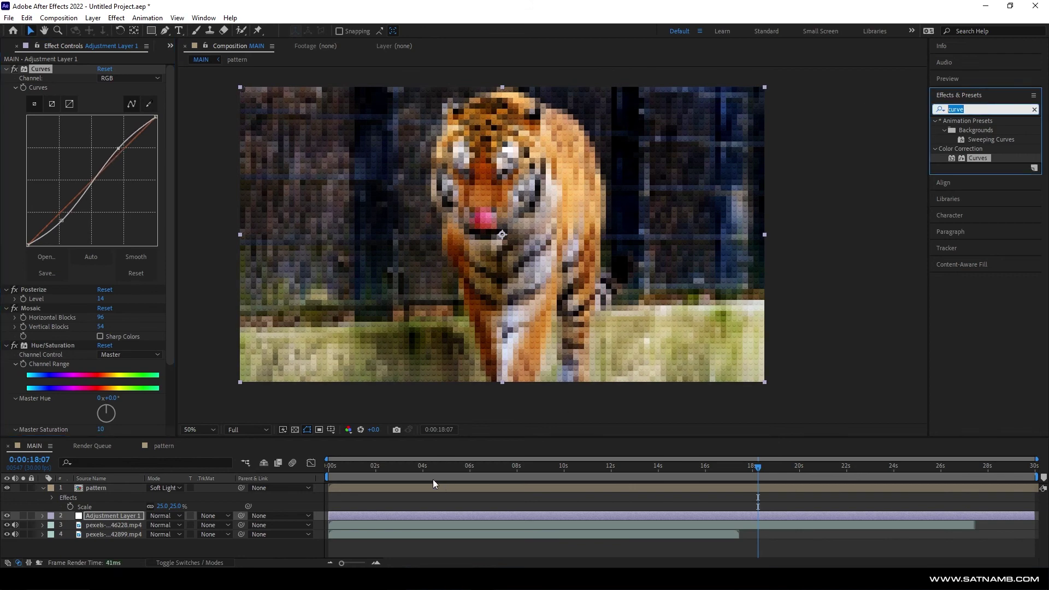
pyautogui.moveTo(431, 473); pyautogui.dragTo(357, 491)
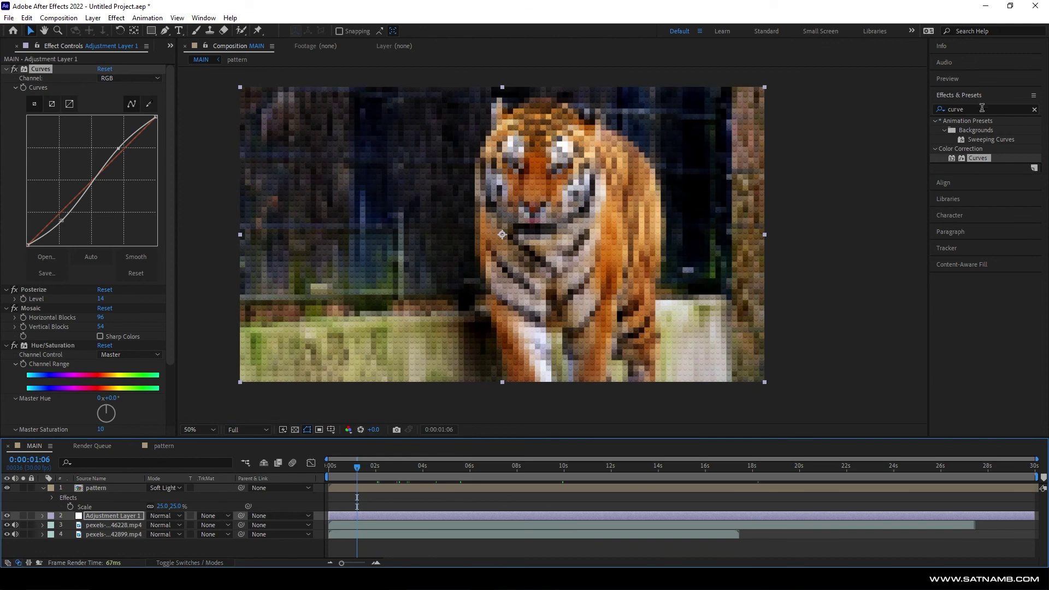
pyautogui.click(970, 111)
# Step: Apply CC Vignette from a 'vig' search and move it to the top of the effect stack
pyautogui.write('vig')
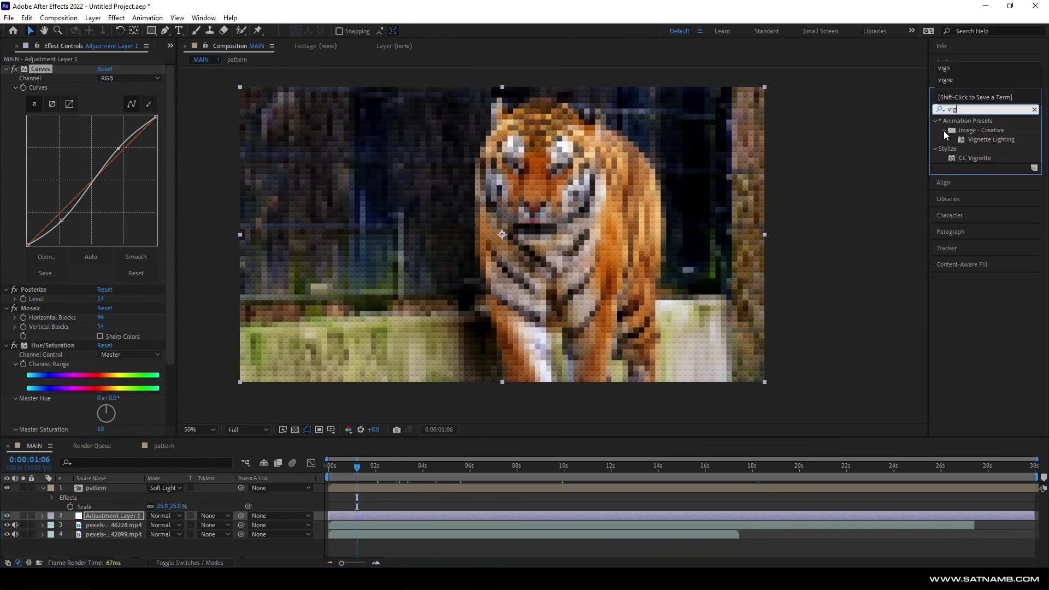
pyautogui.moveTo(975, 158); pyautogui.dragTo(64, 87)
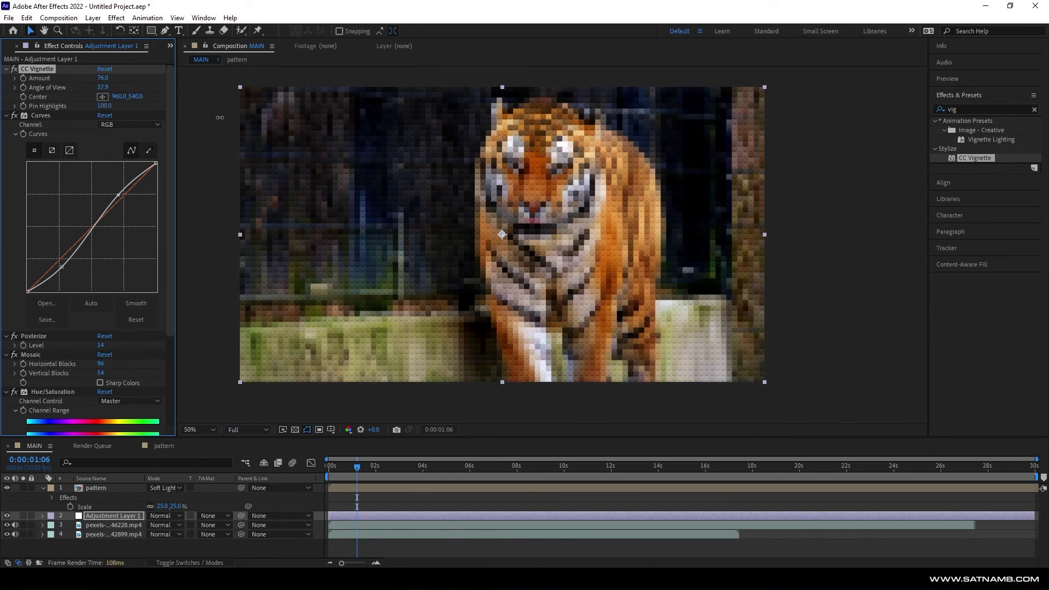
pyautogui.moveTo(89, 239); pyautogui.dragTo(44, 282)
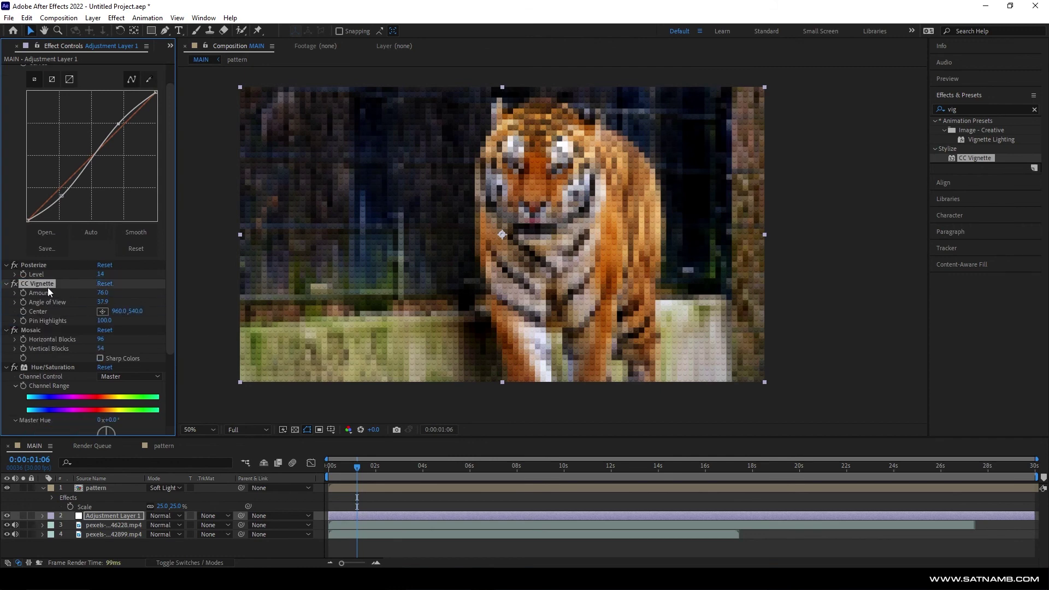
pyautogui.click(438, 492)
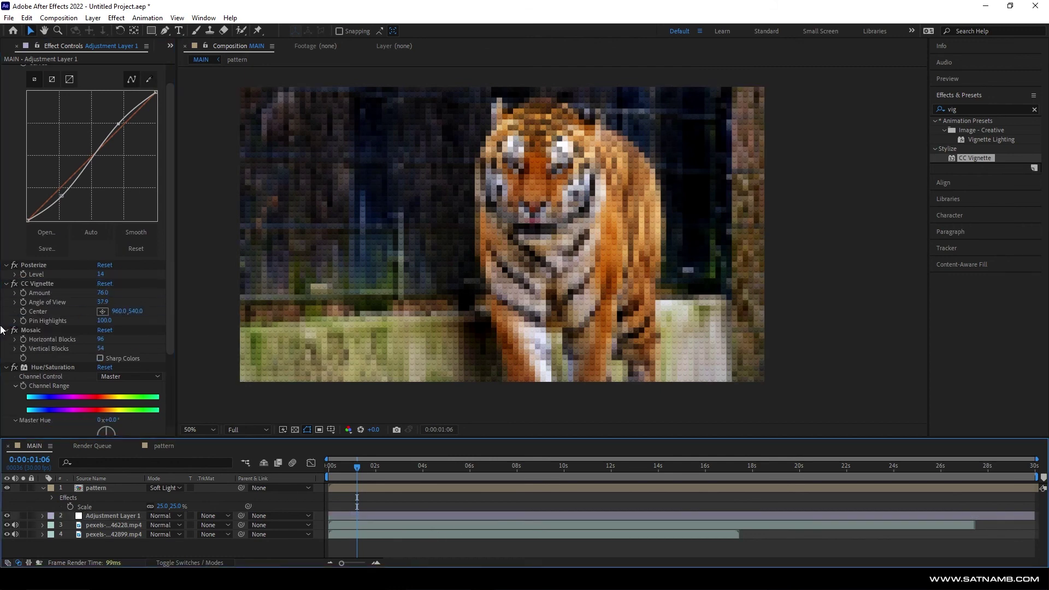
pyautogui.click(100, 290)
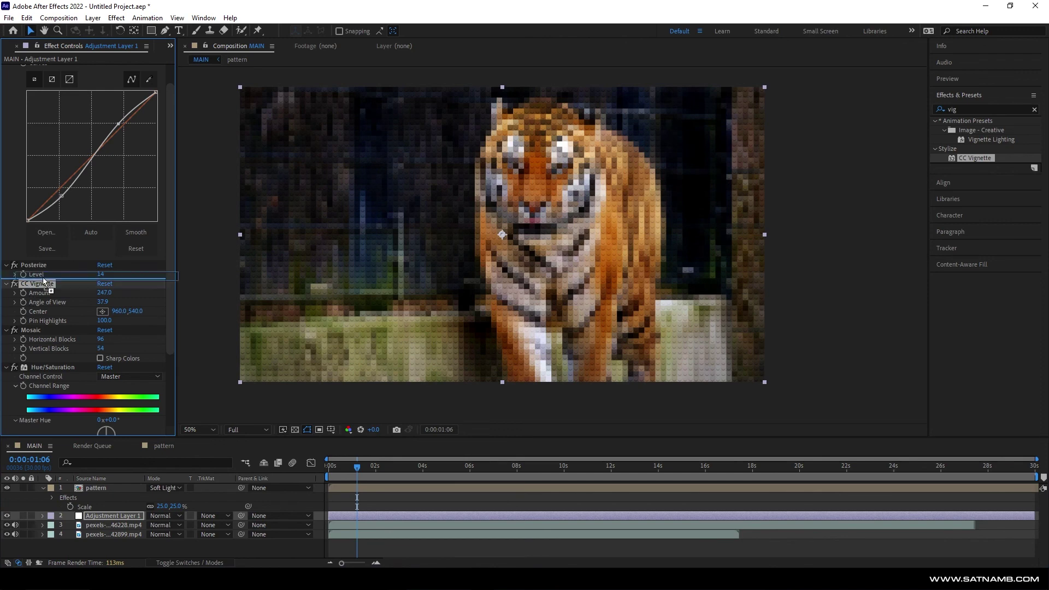
pyautogui.moveTo(44, 281); pyautogui.dragTo(47, 265)
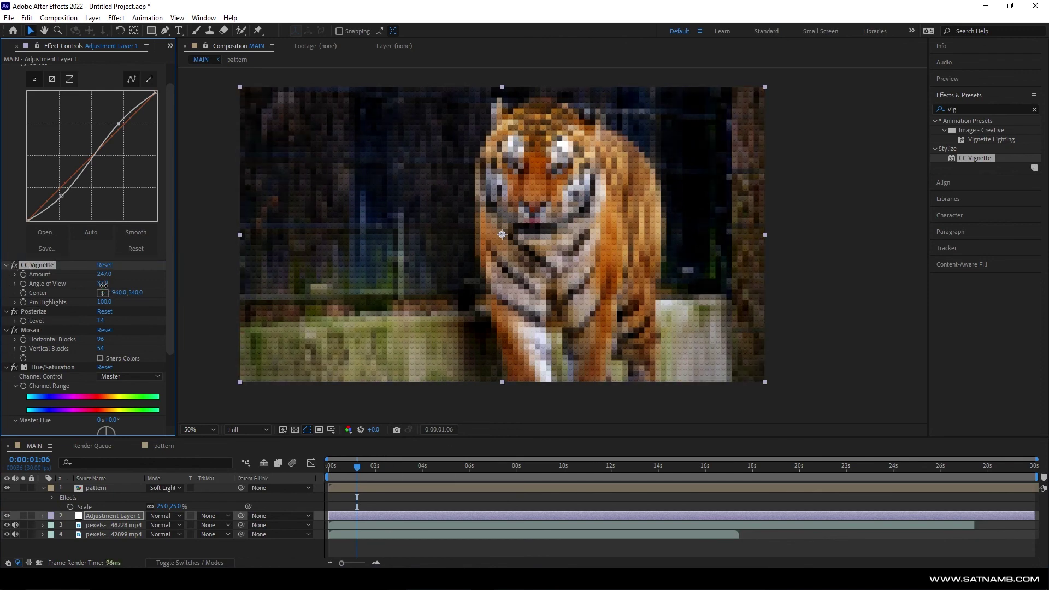
# Step: Set the vignette's Angle of View to 24.6, re-enable it, and rewind to the composition start
pyautogui.moveTo(103, 285); pyautogui.dragTo(25, 282)
pyautogui.click(14, 265)
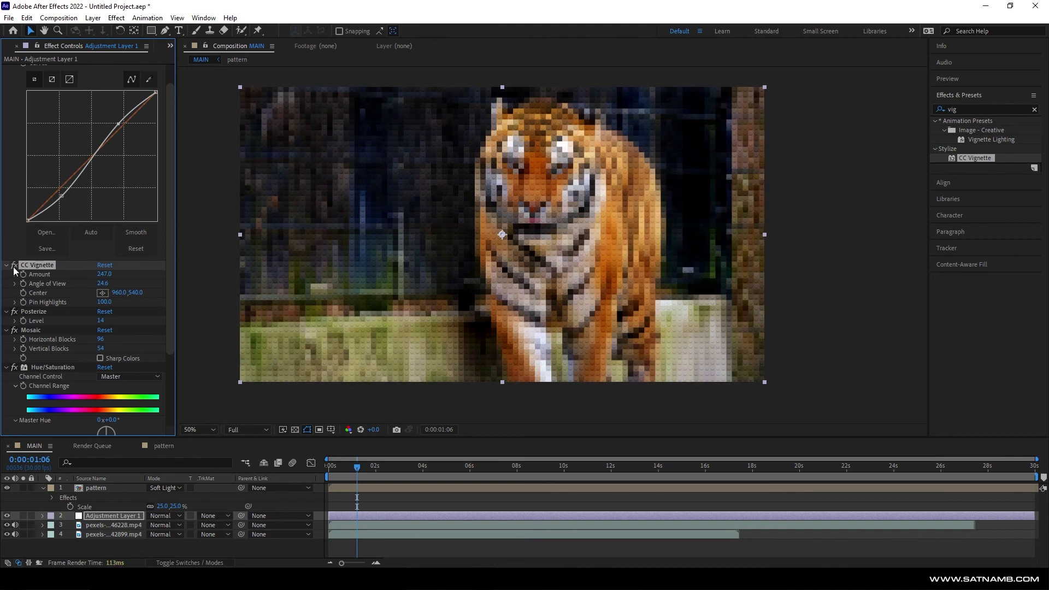
pyautogui.click(511, 546)
pyautogui.click(326, 468)
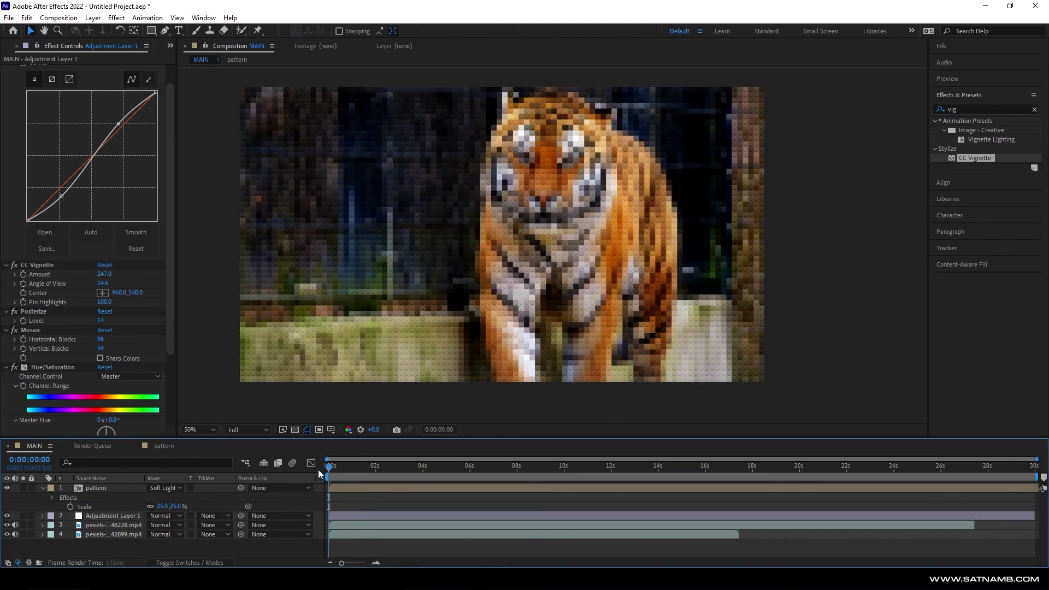
pyautogui.press('space')
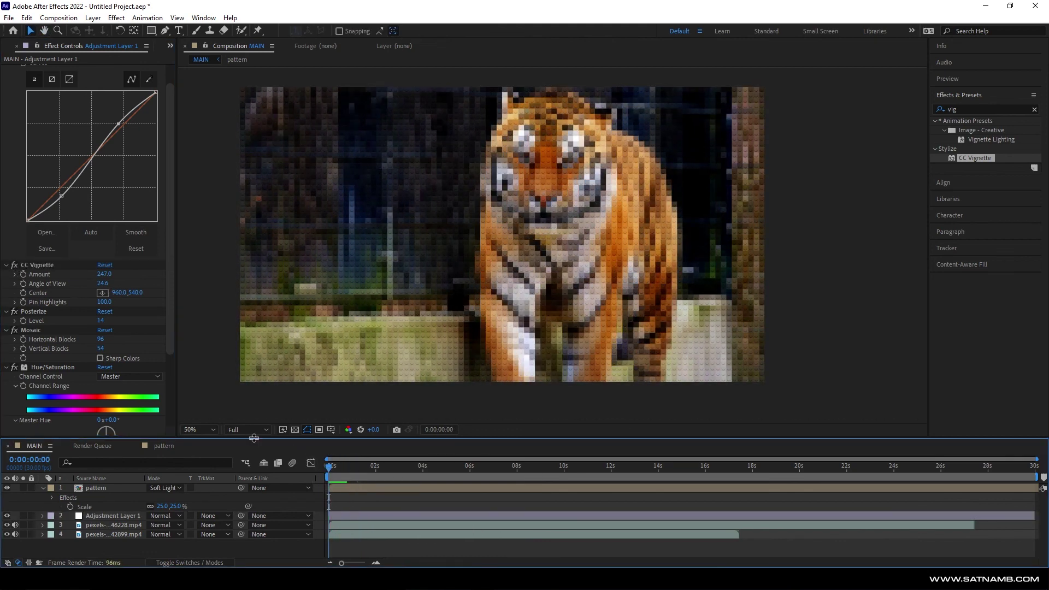